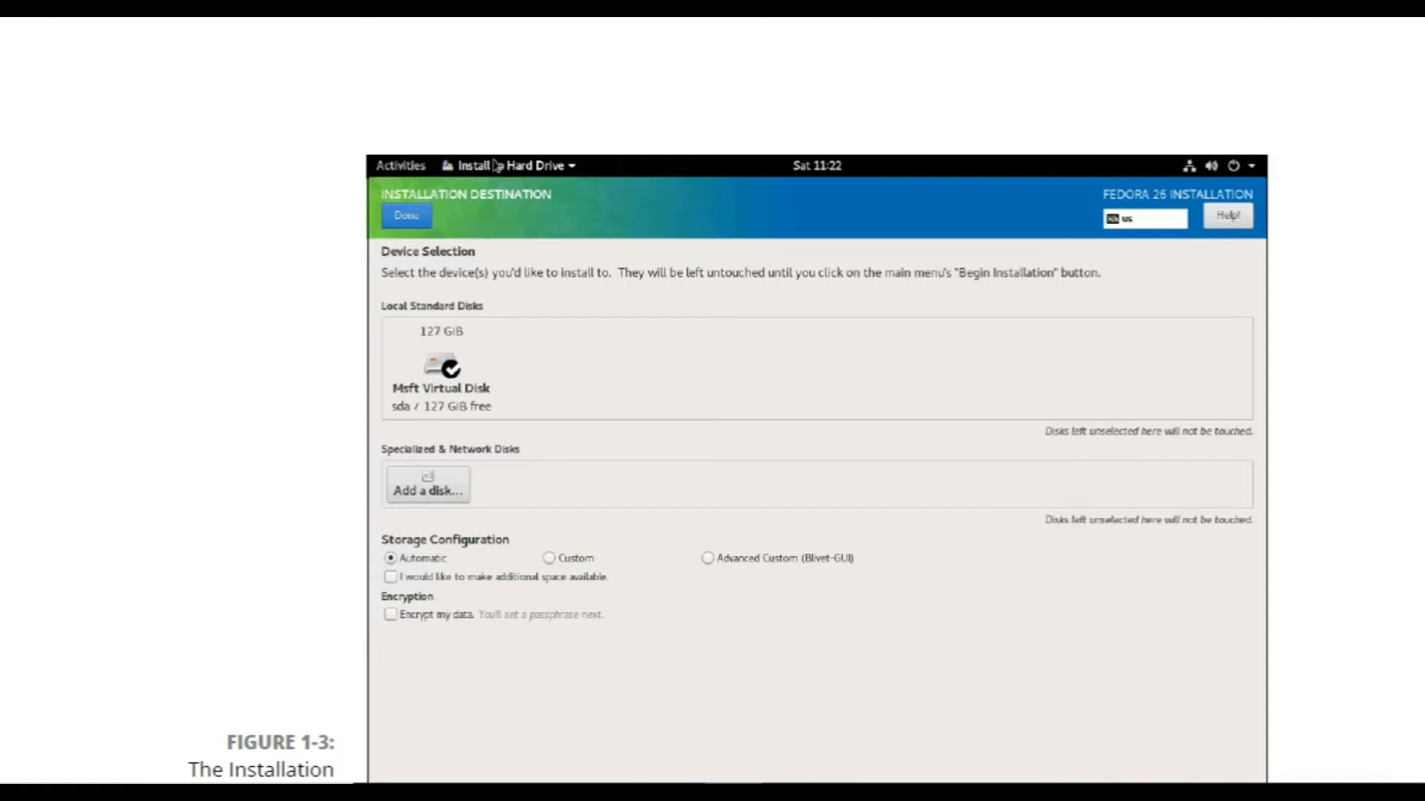
Scroll the guide past the time zone and host name figures to steps 9–10 and Figure 1-6.
{"action": "scroll", "coordinate": [495, 165], "scroll_direction": "down", "scroll_amount": 5}
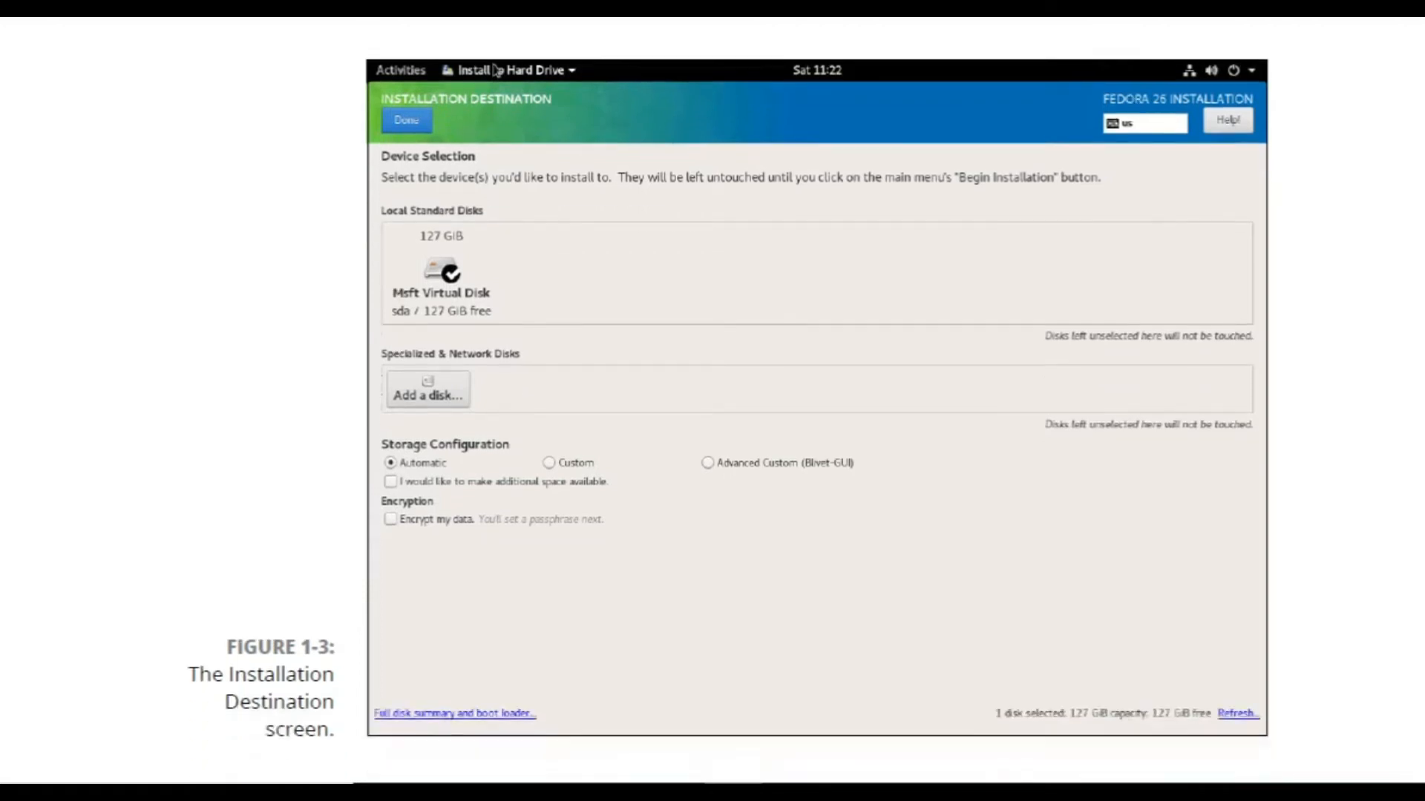
{"action": "scroll", "coordinate": [816, 401], "scroll_direction": "down", "scroll_amount": 2}
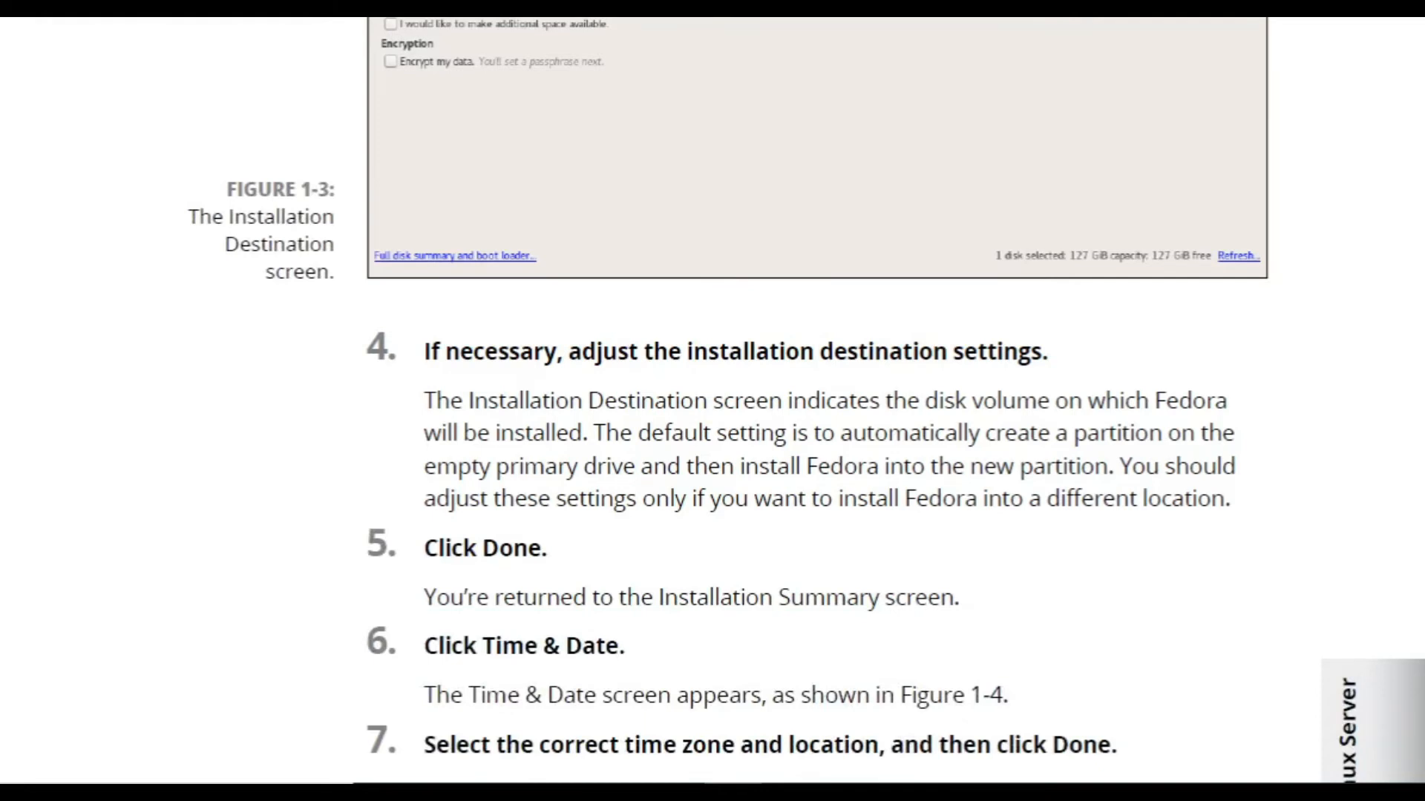
{"action": "scroll", "coordinate": [729, 634], "scroll_direction": "down", "scroll_amount": 2}
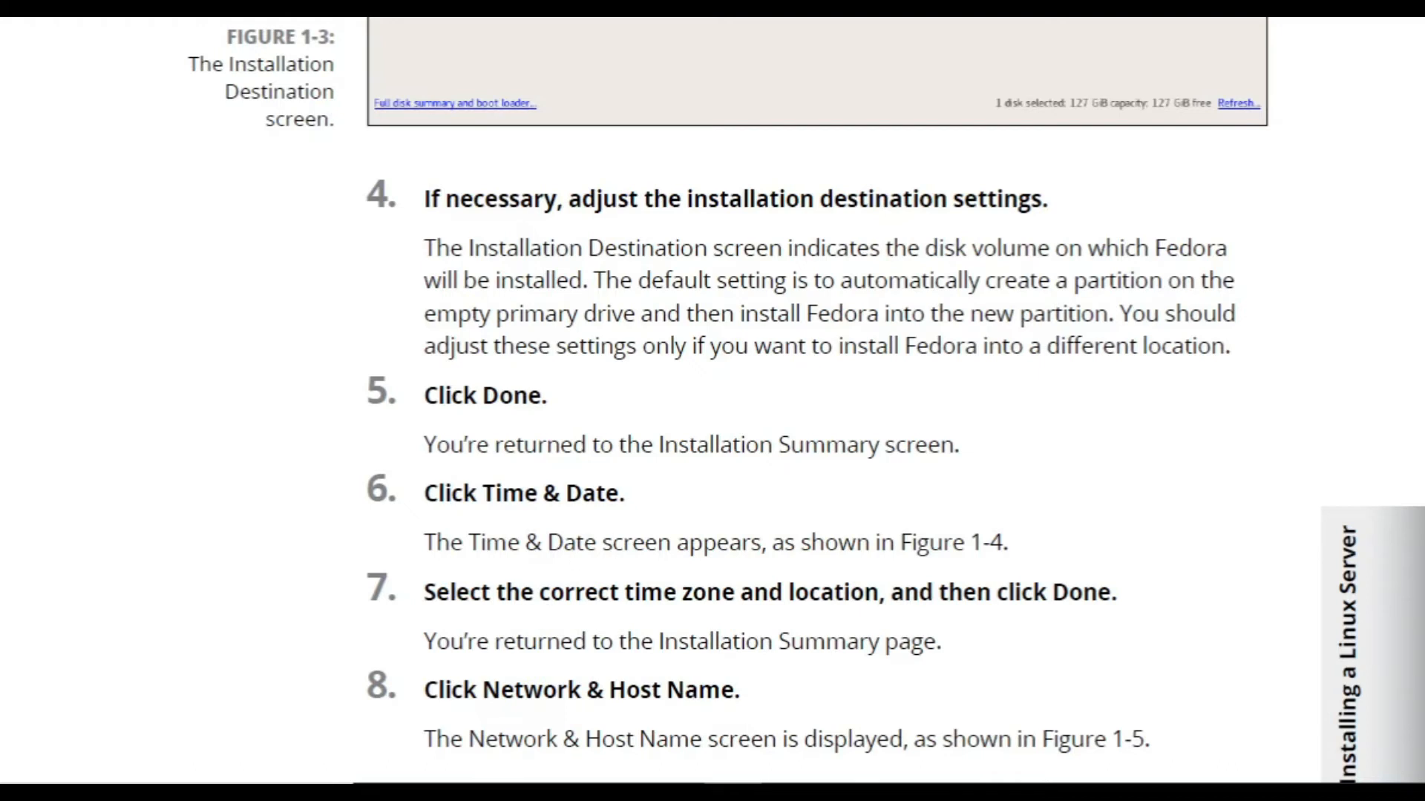
{"action": "scroll", "coordinate": [712, 400], "scroll_direction": "down", "scroll_amount": 13}
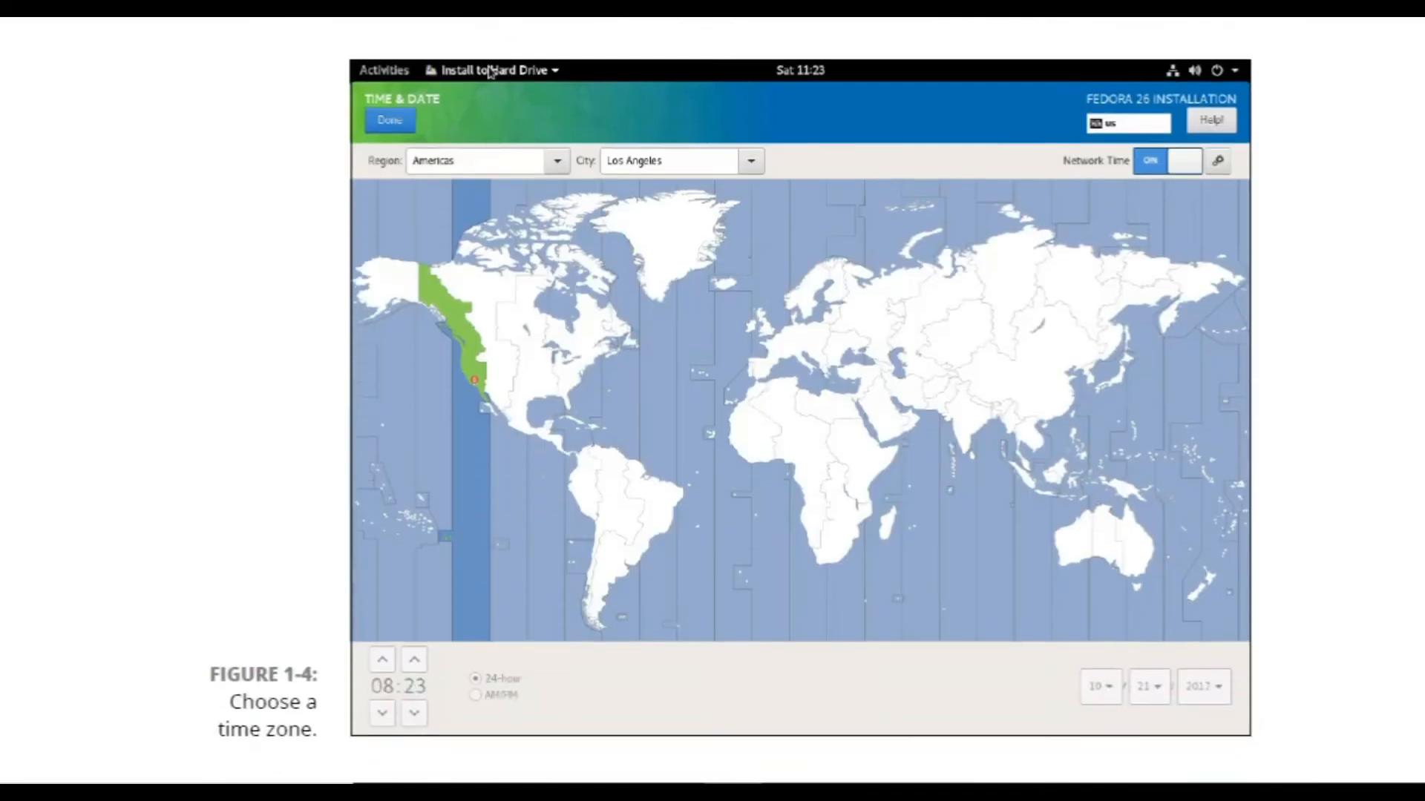
{"action": "scroll", "coordinate": [712, 401], "scroll_direction": "down", "scroll_amount": 3}
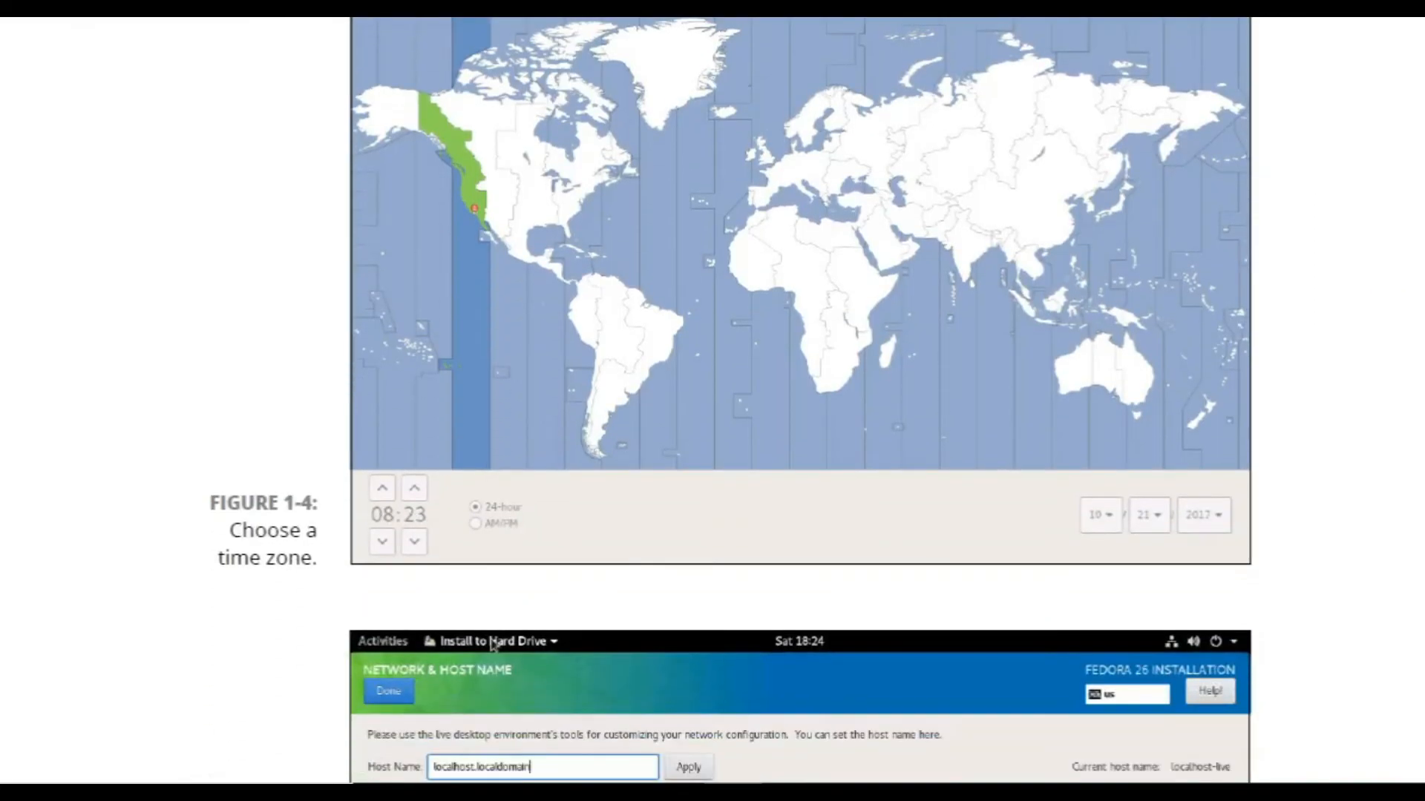
{"action": "scroll", "coordinate": [712, 401], "scroll_direction": "down", "scroll_amount": 5}
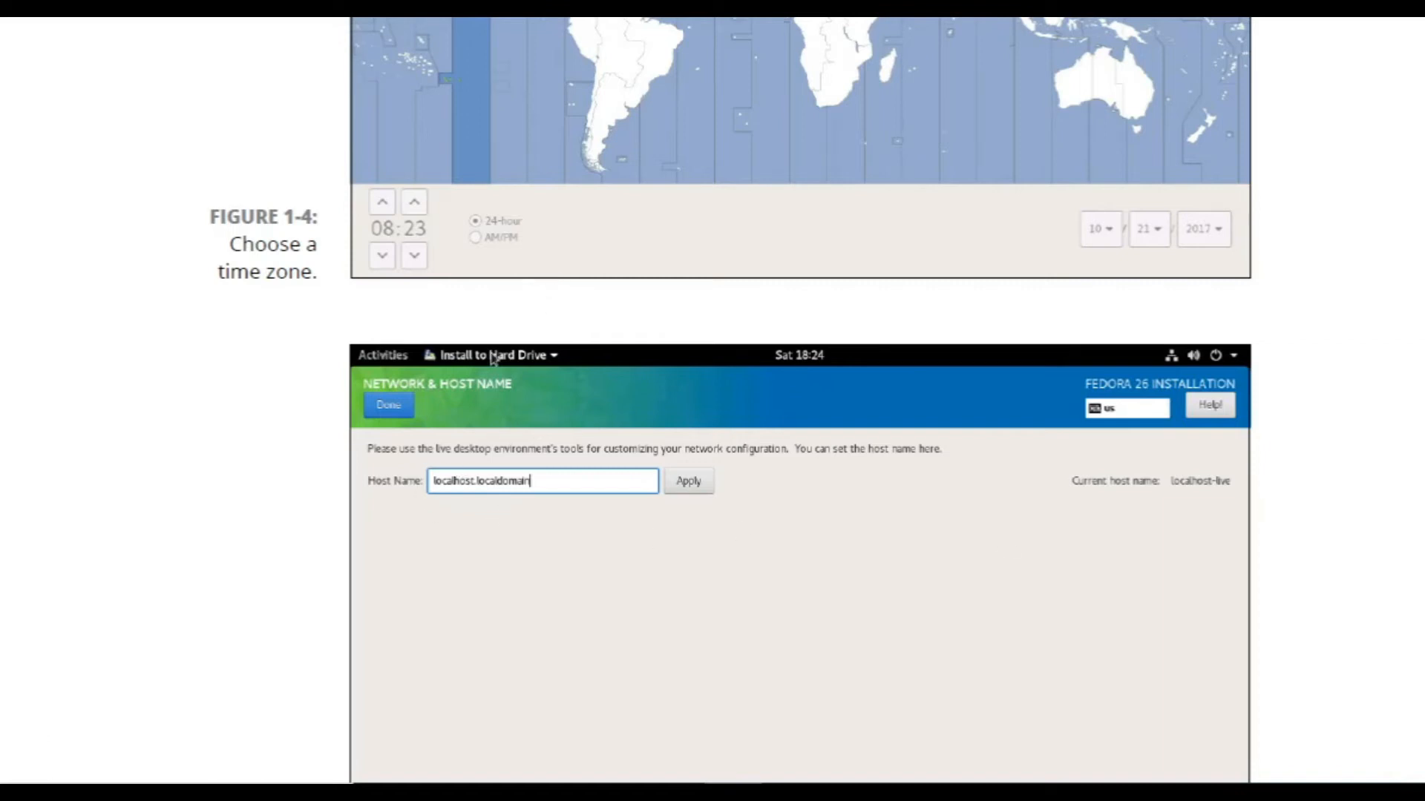
{"action": "scroll", "coordinate": [713, 401], "scroll_direction": "down", "scroll_amount": 9}
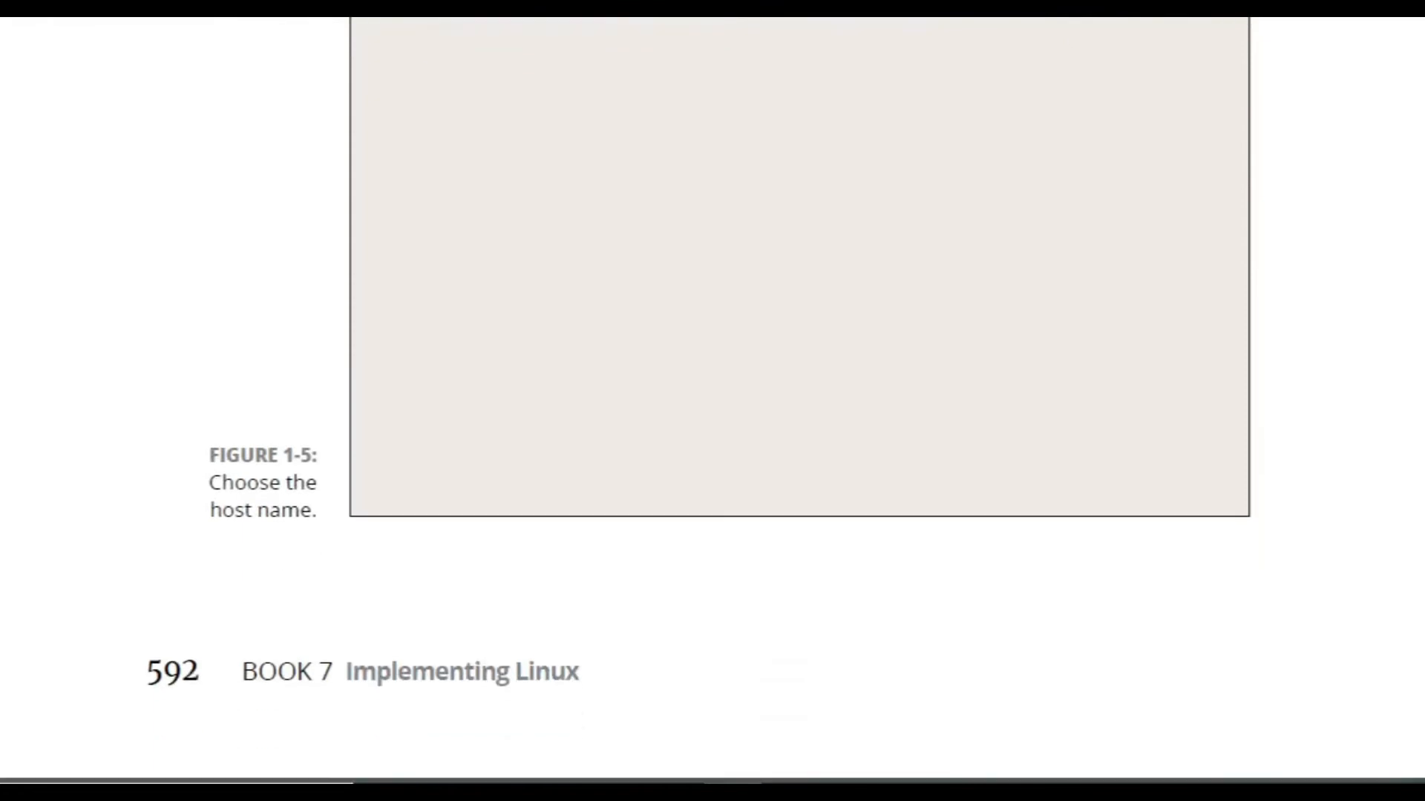
{"action": "scroll", "coordinate": [713, 401], "scroll_direction": "down", "scroll_amount": 10}
{"action": "scroll", "coordinate": [816, 401], "scroll_direction": "down", "scroll_amount": 1}
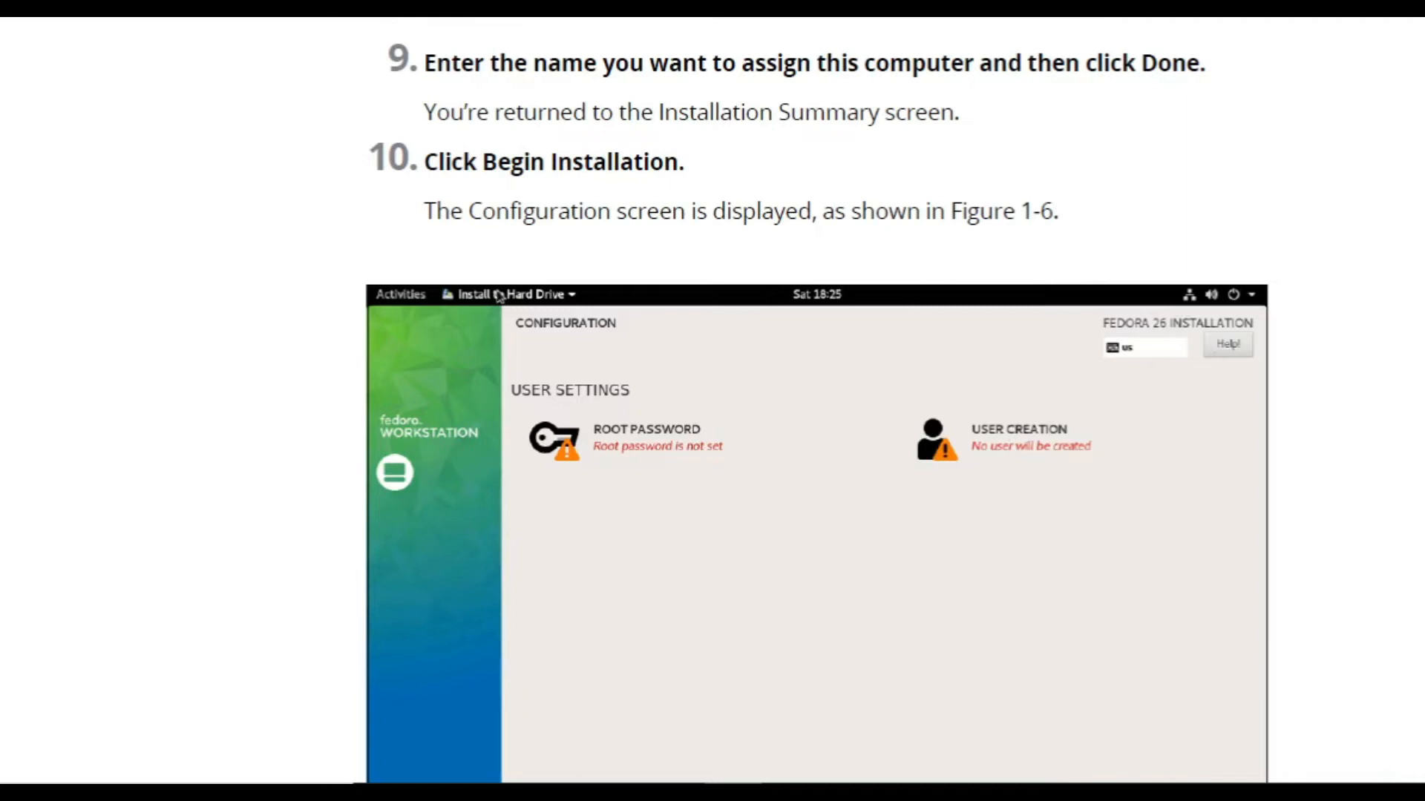
Scroll past Figure 1-7 to final steps 14–17 and preview the open taskbar windows.
{"action": "scroll", "coordinate": [816, 401], "scroll_direction": "down", "scroll_amount": 5}
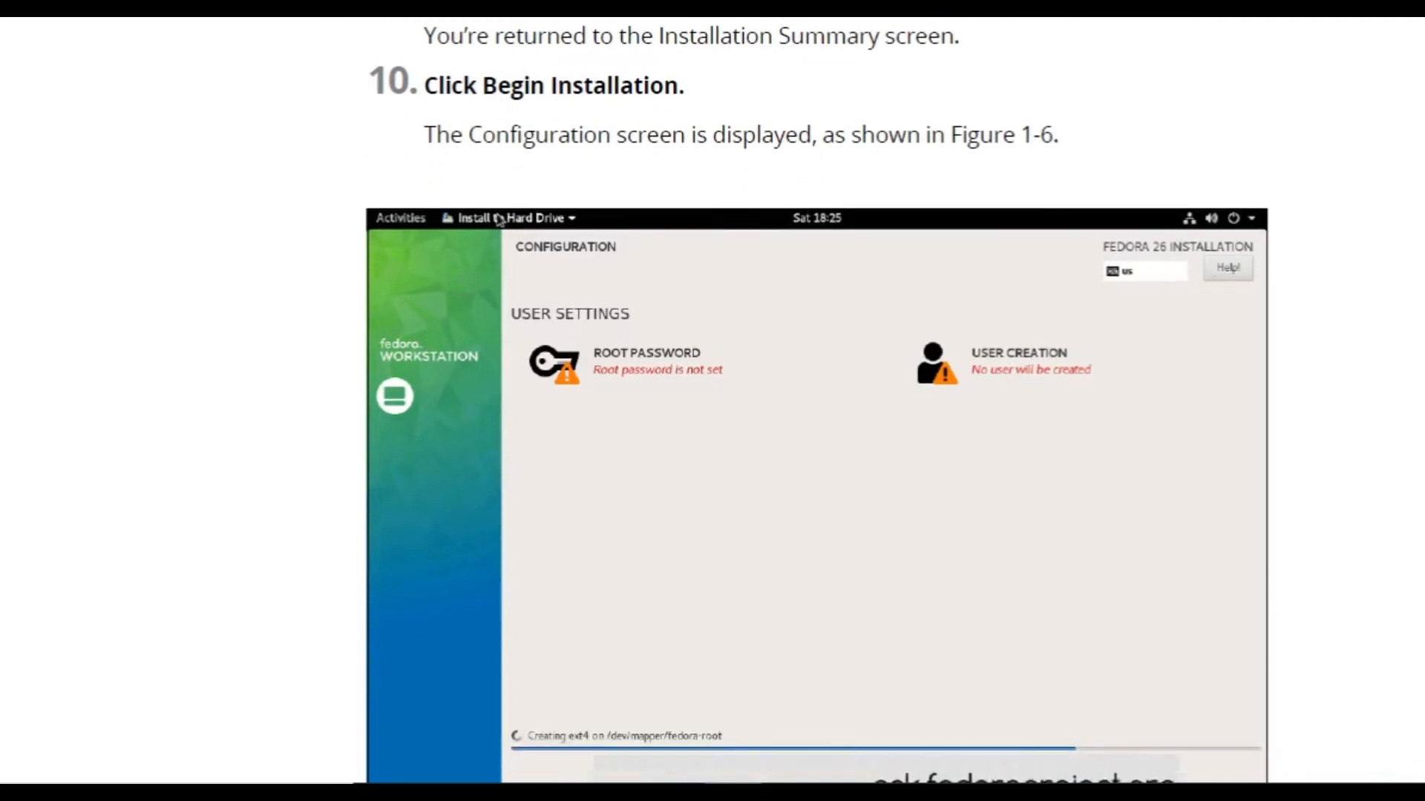
{"action": "scroll", "coordinate": [817, 401], "scroll_direction": "down", "scroll_amount": 4}
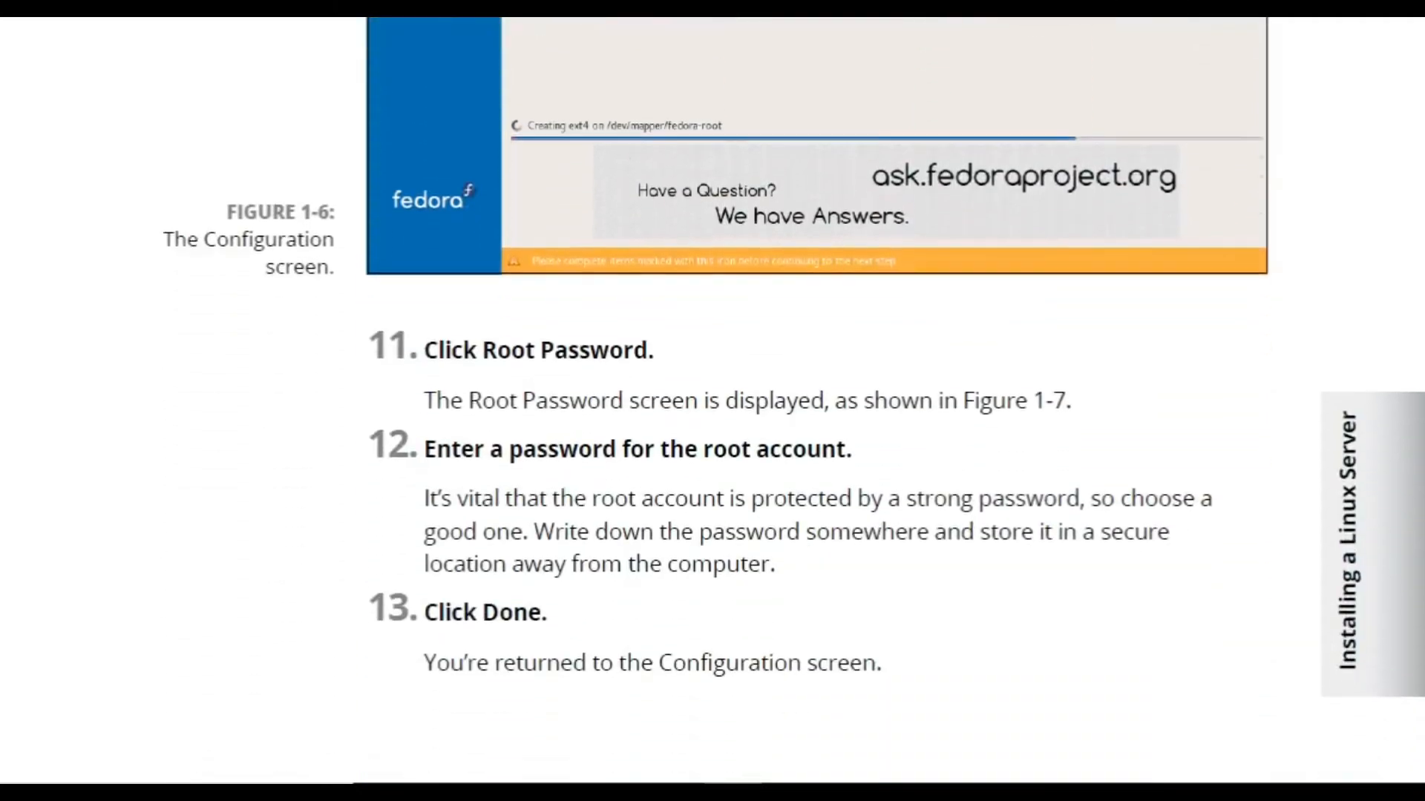
{"action": "scroll", "coordinate": [816, 401], "scroll_direction": "down", "scroll_amount": 10}
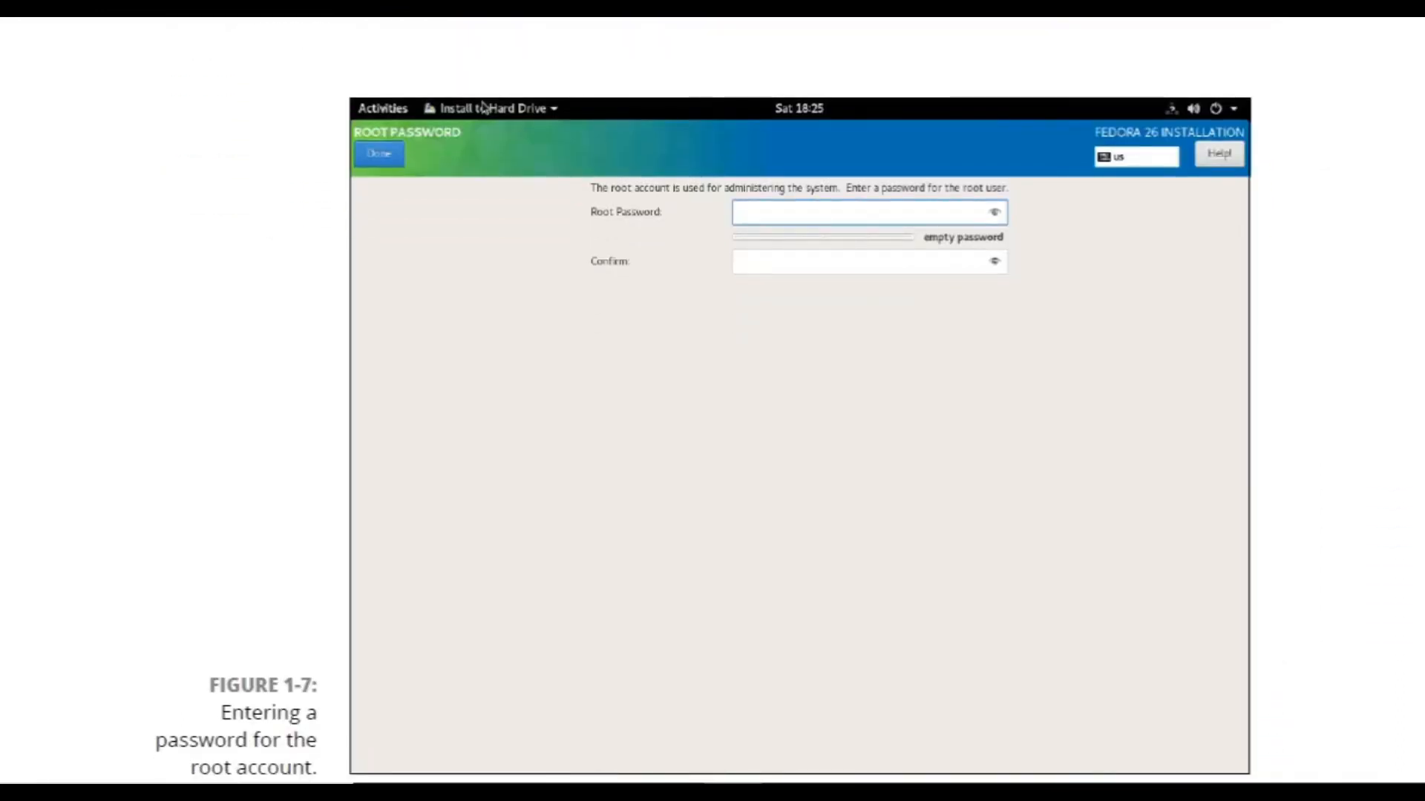
{"action": "scroll", "coordinate": [817, 400], "scroll_direction": "down", "scroll_amount": 1}
{"action": "scroll", "coordinate": [816, 400], "scroll_direction": "down", "scroll_amount": 8}
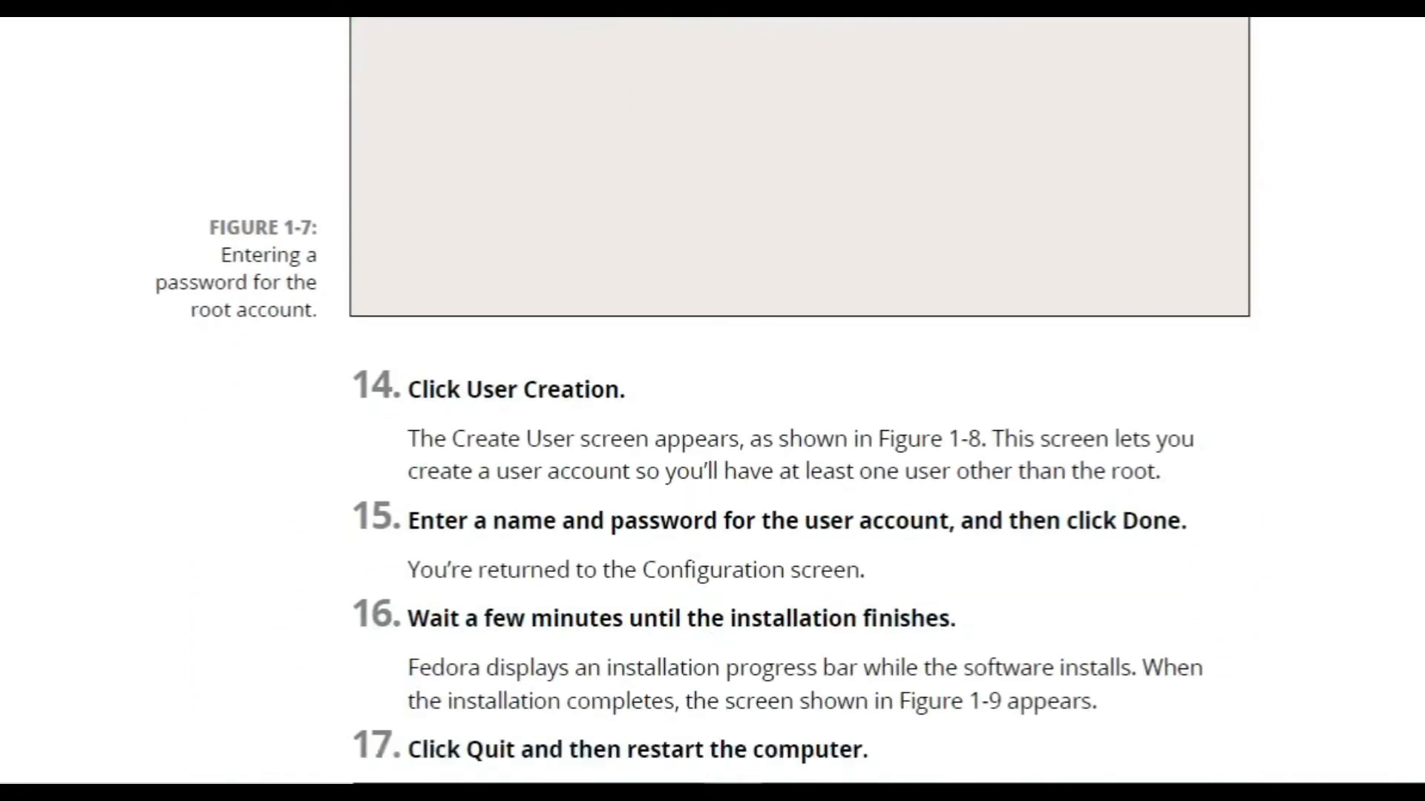
{"action": "scroll", "coordinate": [816, 401], "scroll_direction": "down", "scroll_amount": 1}
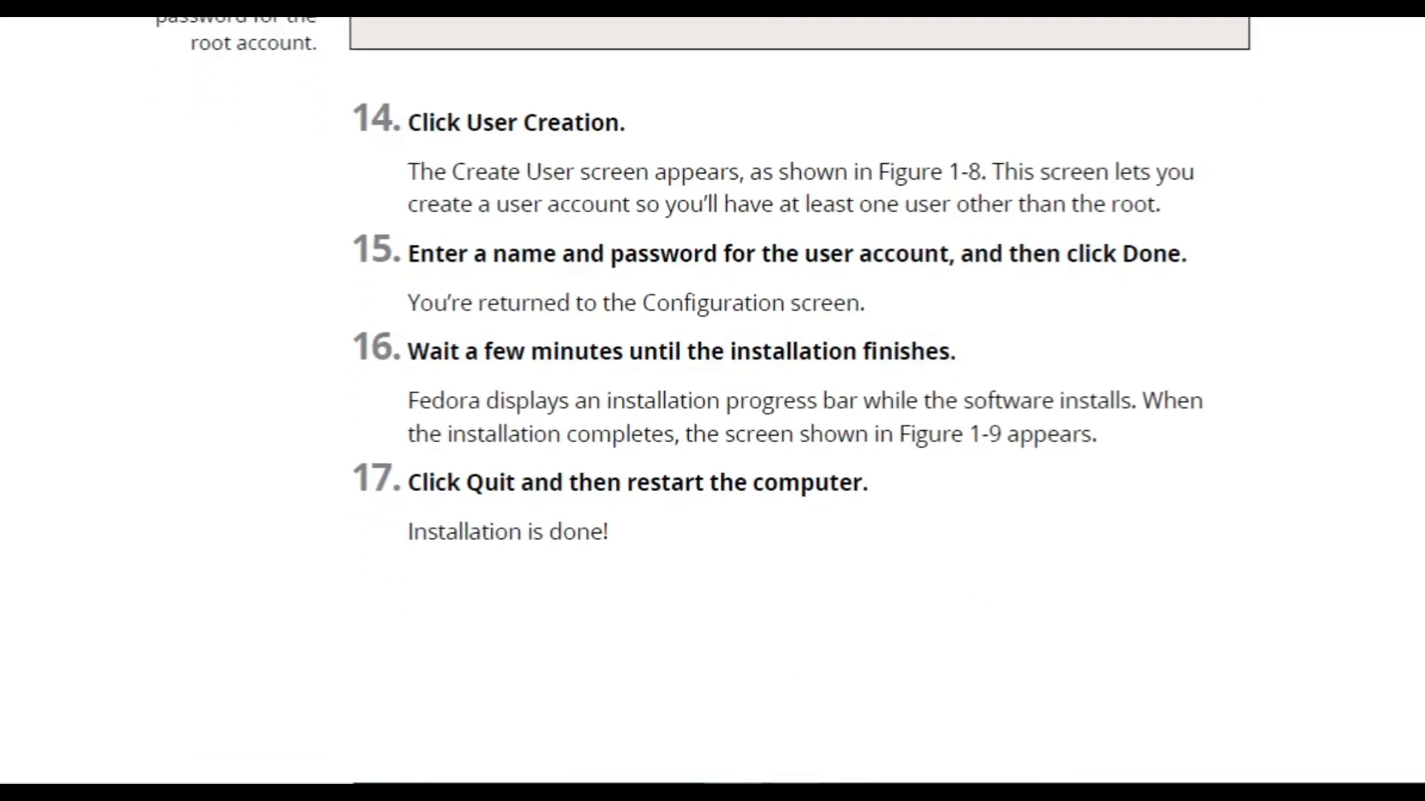
{"action": "mouse_move", "coordinate": [791, 794]}
{"action": "mouse_move", "coordinate": [498, 794]}
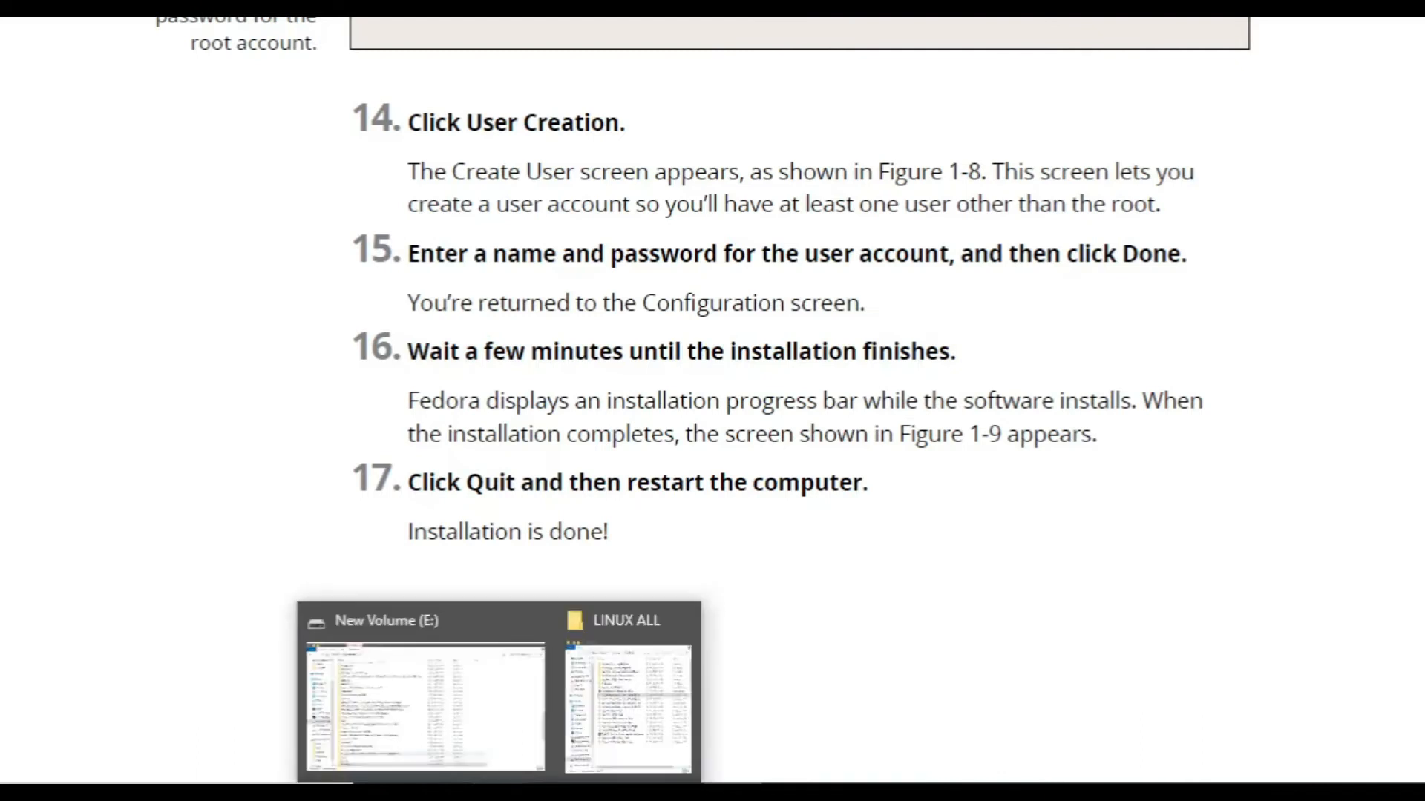
Select the Fedora-Workstation-Live-x86_64-28-1.1 ISO in LINUX ALL, then switch to VirtualBox Manager.
{"action": "left_click", "coordinate": [497, 713]}
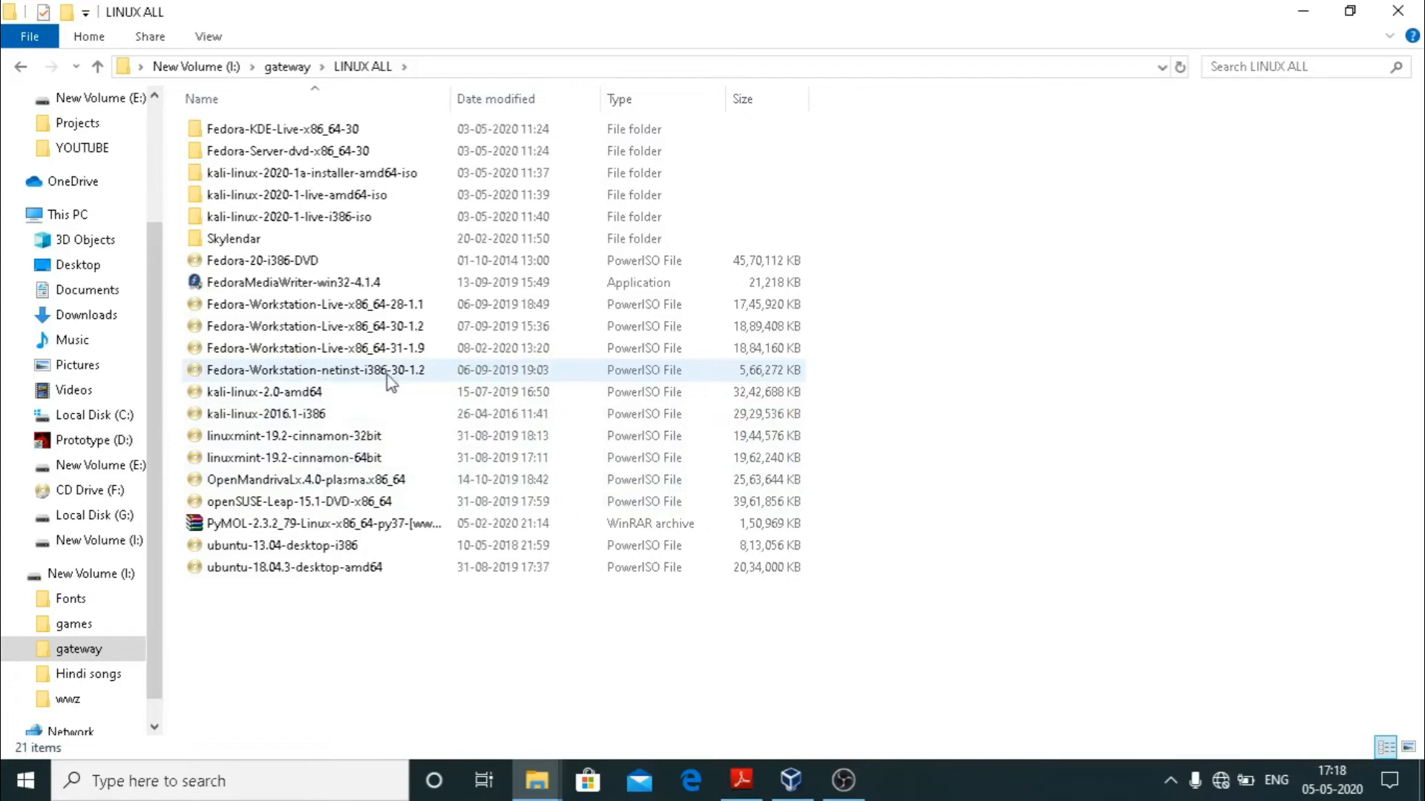
{"action": "left_click", "coordinate": [399, 306]}
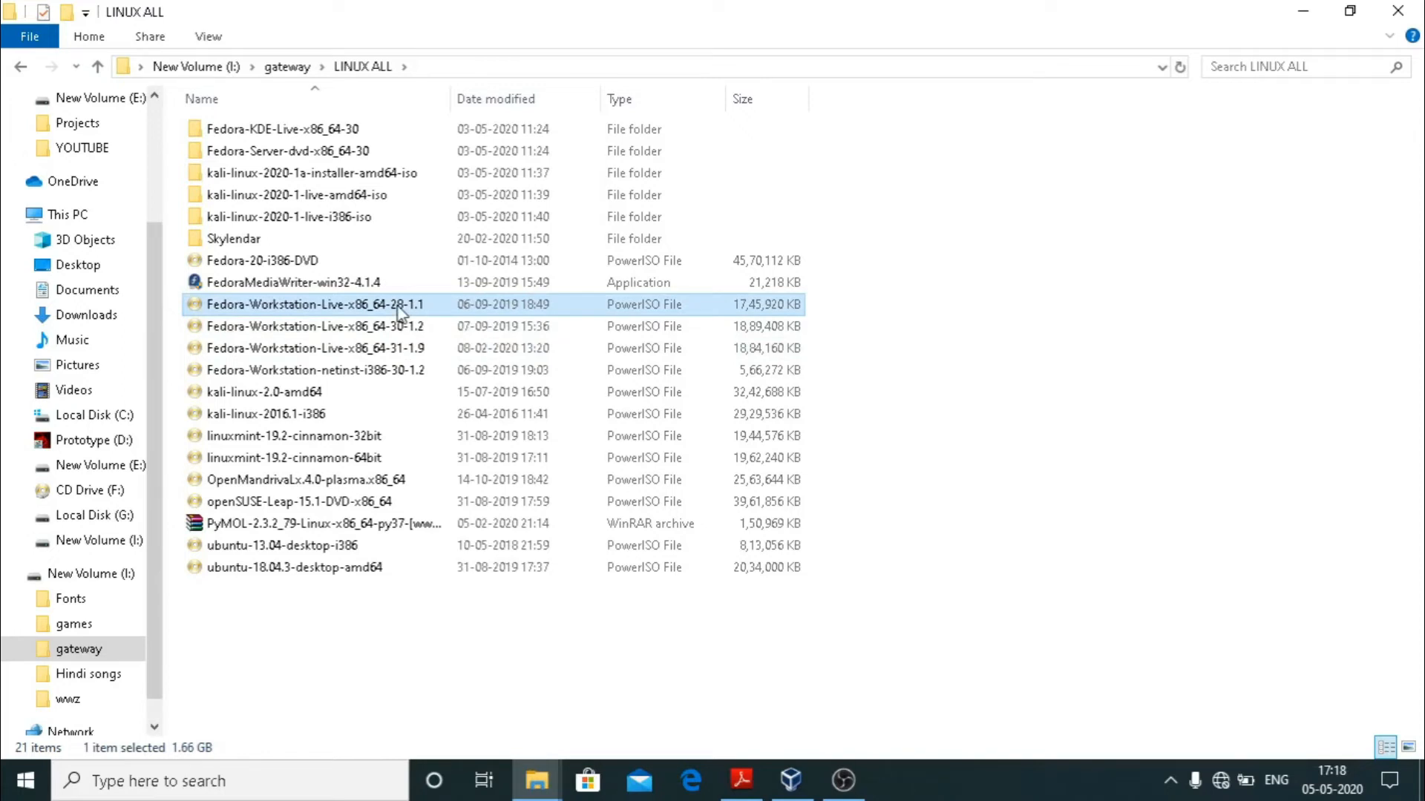
{"action": "left_click", "coordinate": [790, 782]}
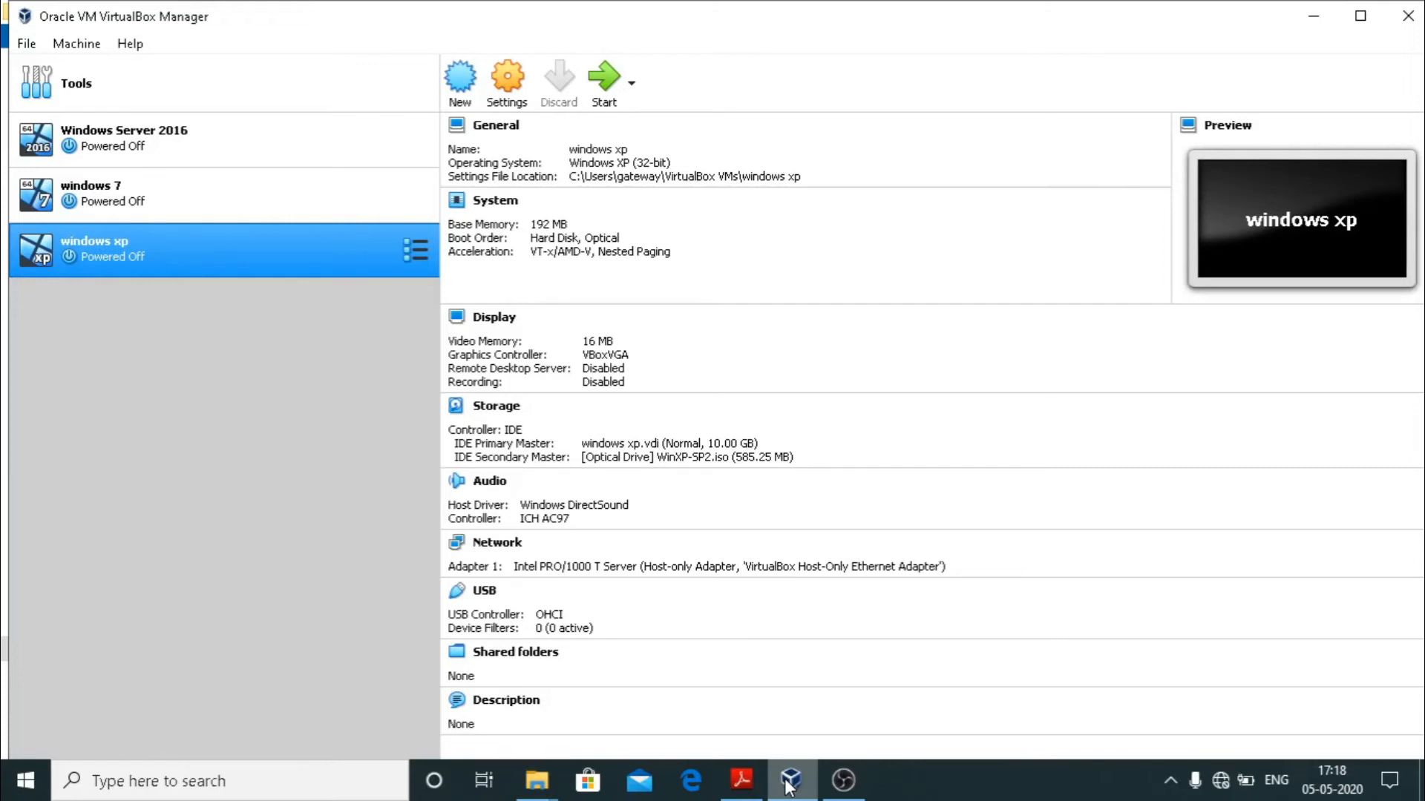
Create a new VM named 'fedora server' (Linux, Fedora 64-bit) with its machine folder on drive E:.
{"action": "left_click", "coordinate": [476, 93]}
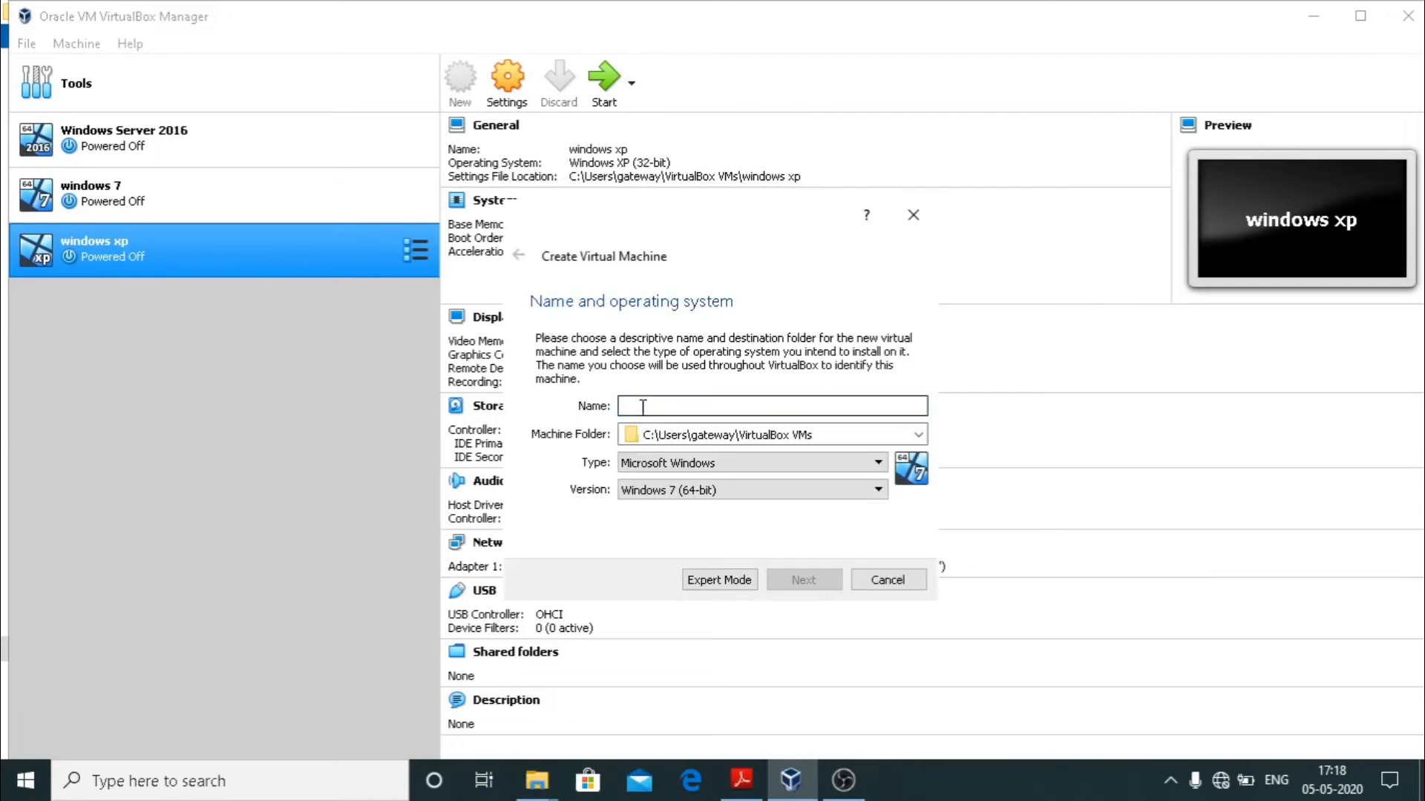
{"action": "type", "text": "f"}
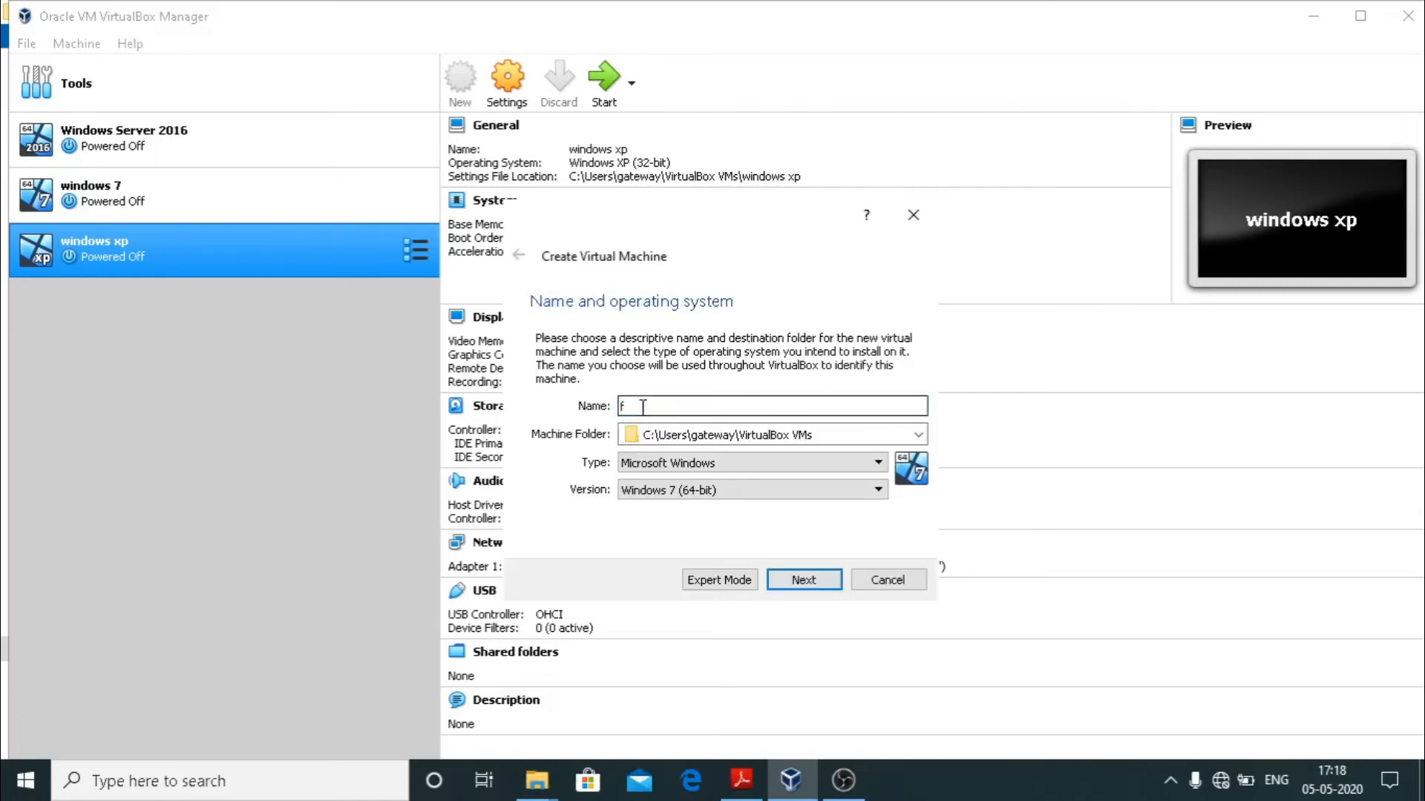
{"action": "type", "text": "edora "}
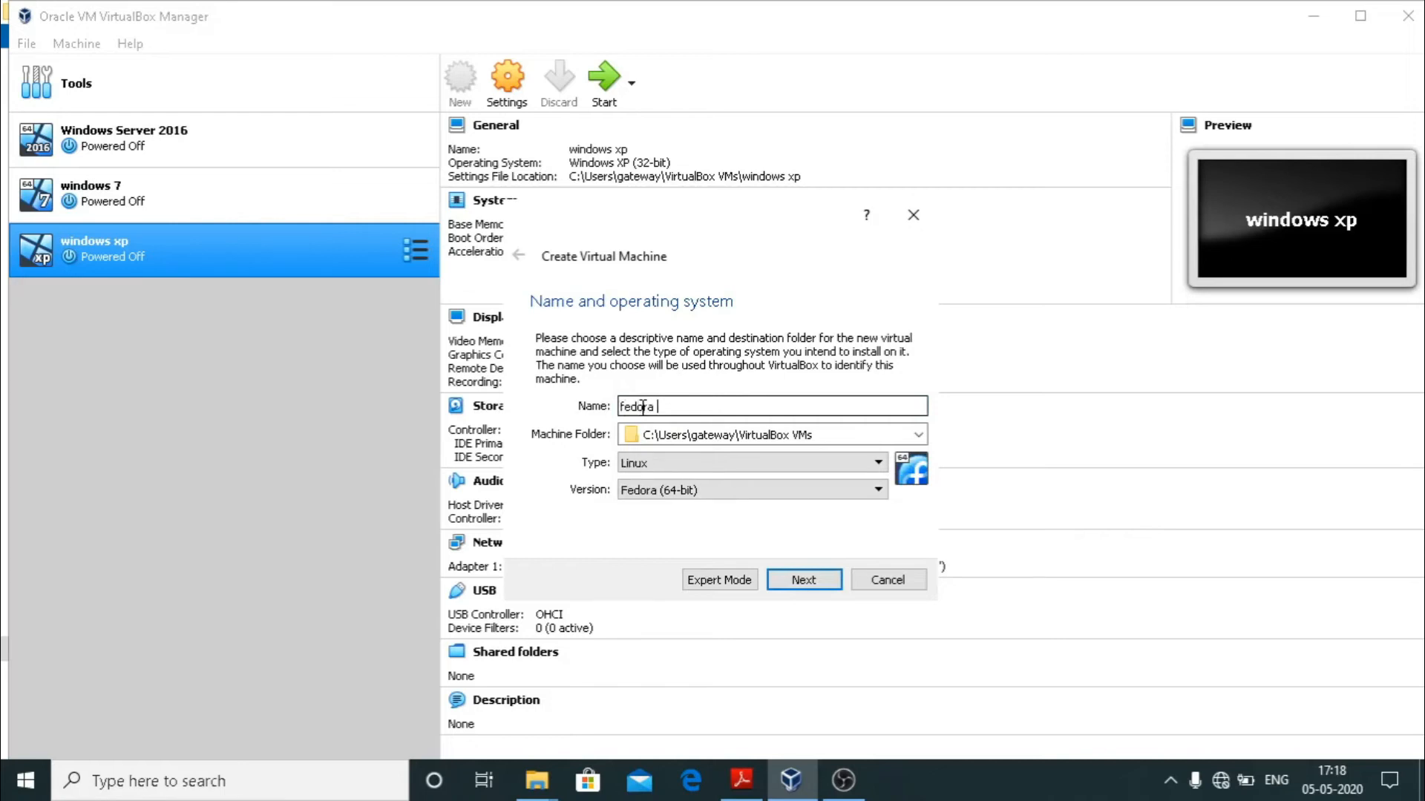
{"action": "type", "text": "server"}
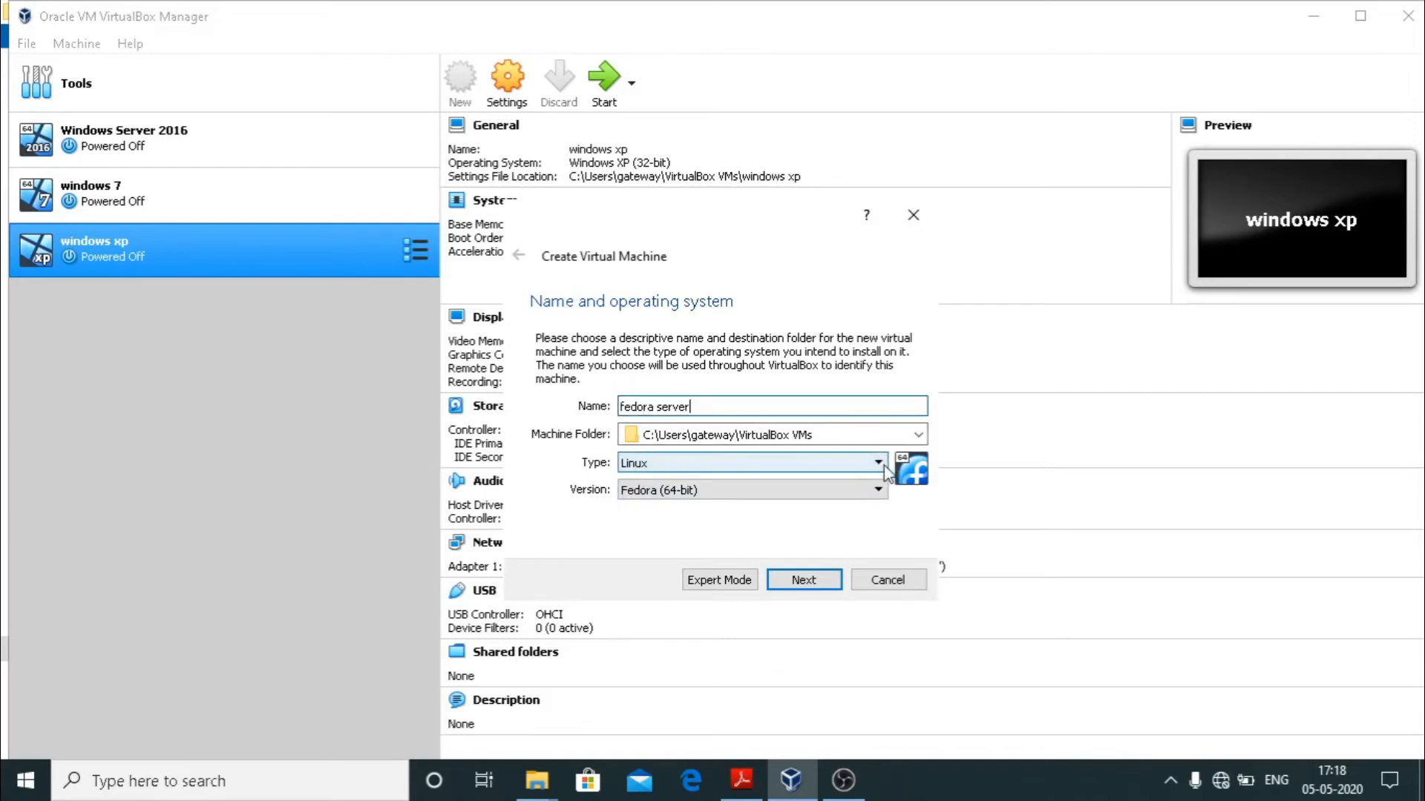
{"action": "left_click", "coordinate": [918, 436]}
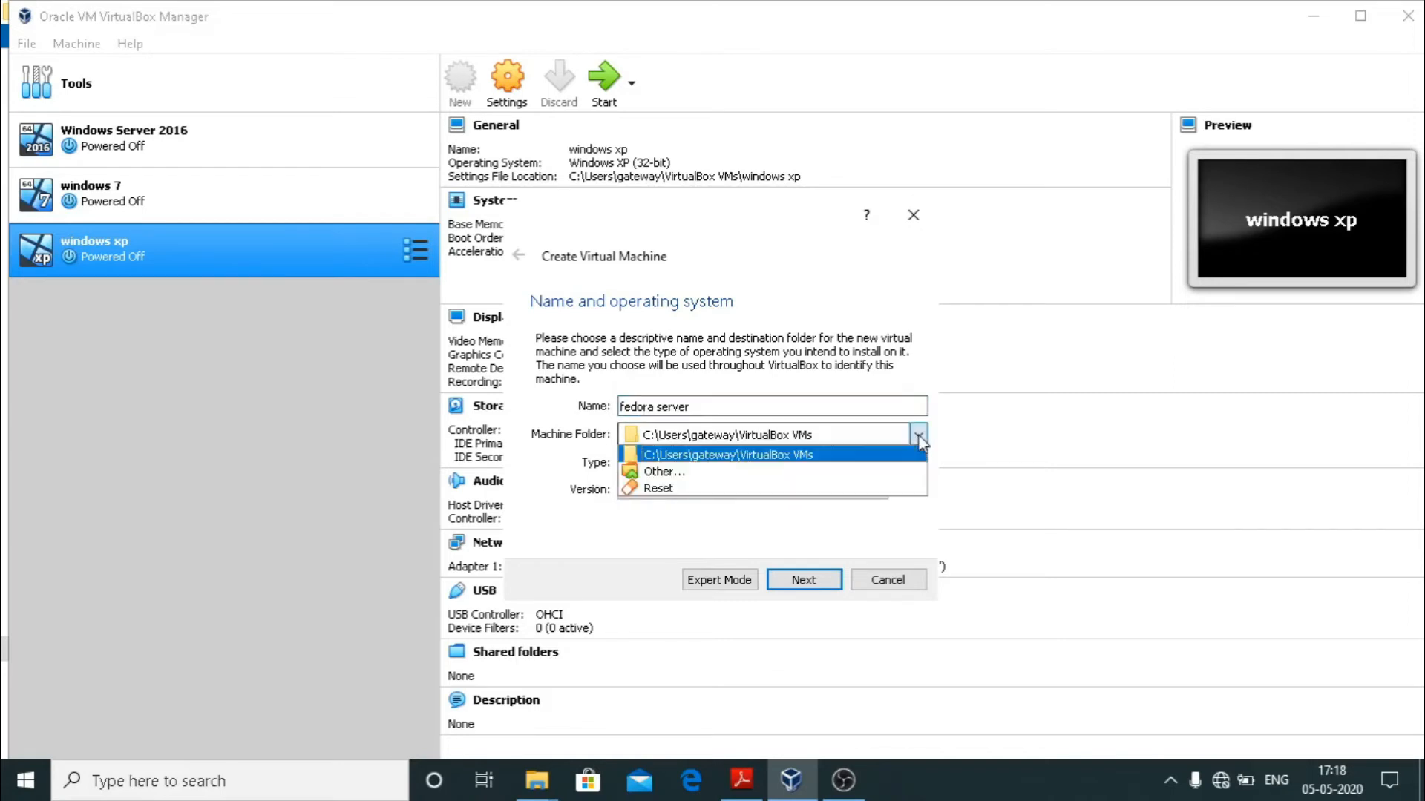
{"action": "left_click", "coordinate": [855, 483]}
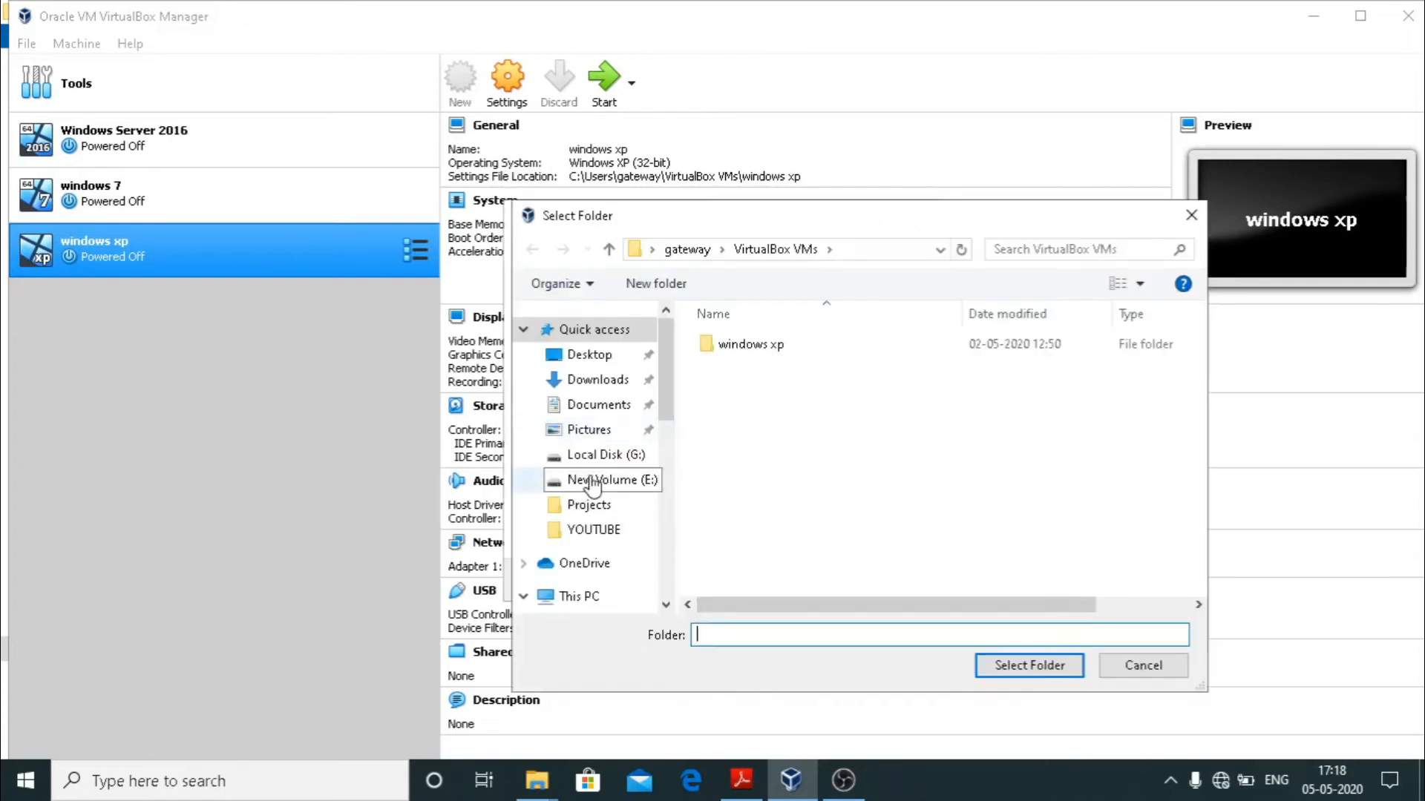
{"action": "left_click", "coordinate": [593, 479]}
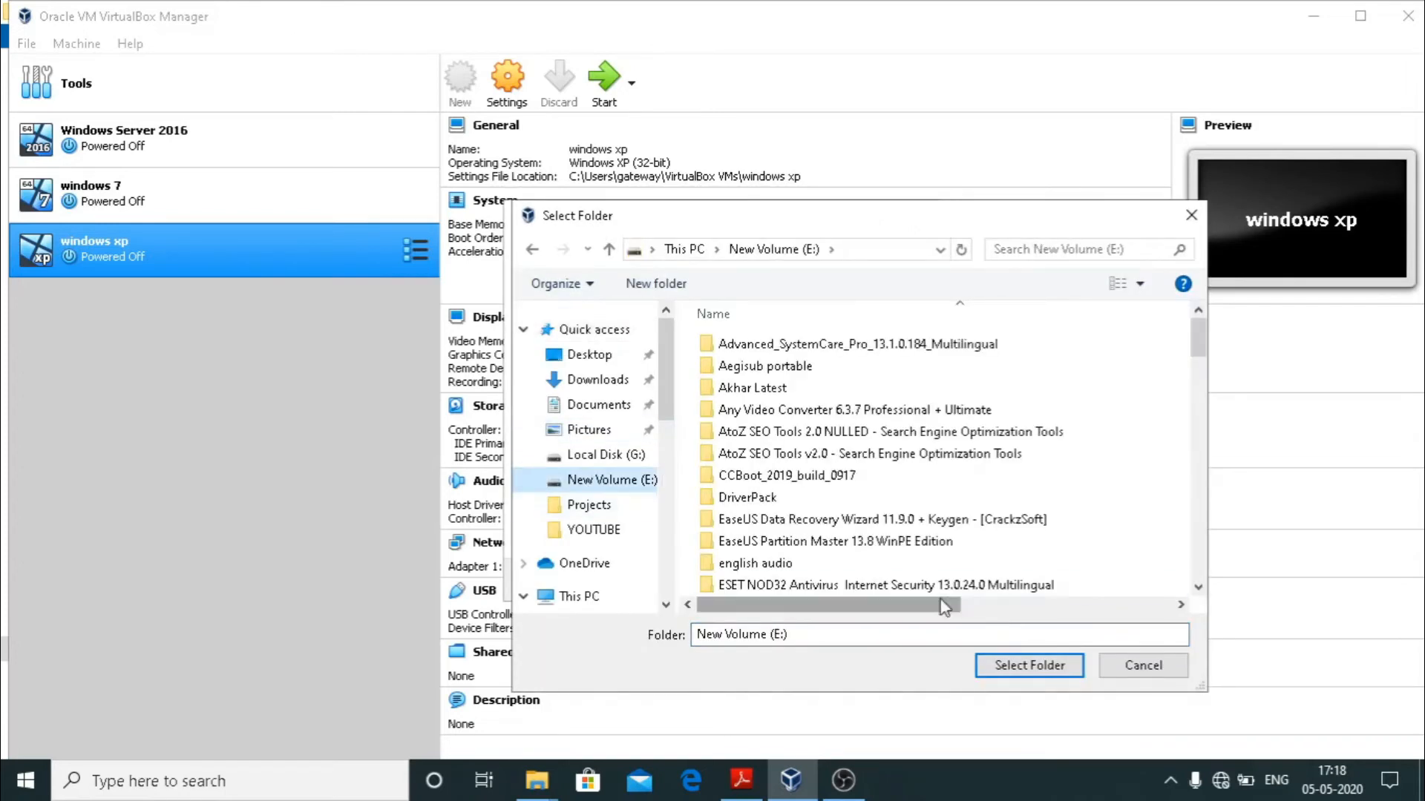
{"action": "left_click", "coordinate": [1032, 671]}
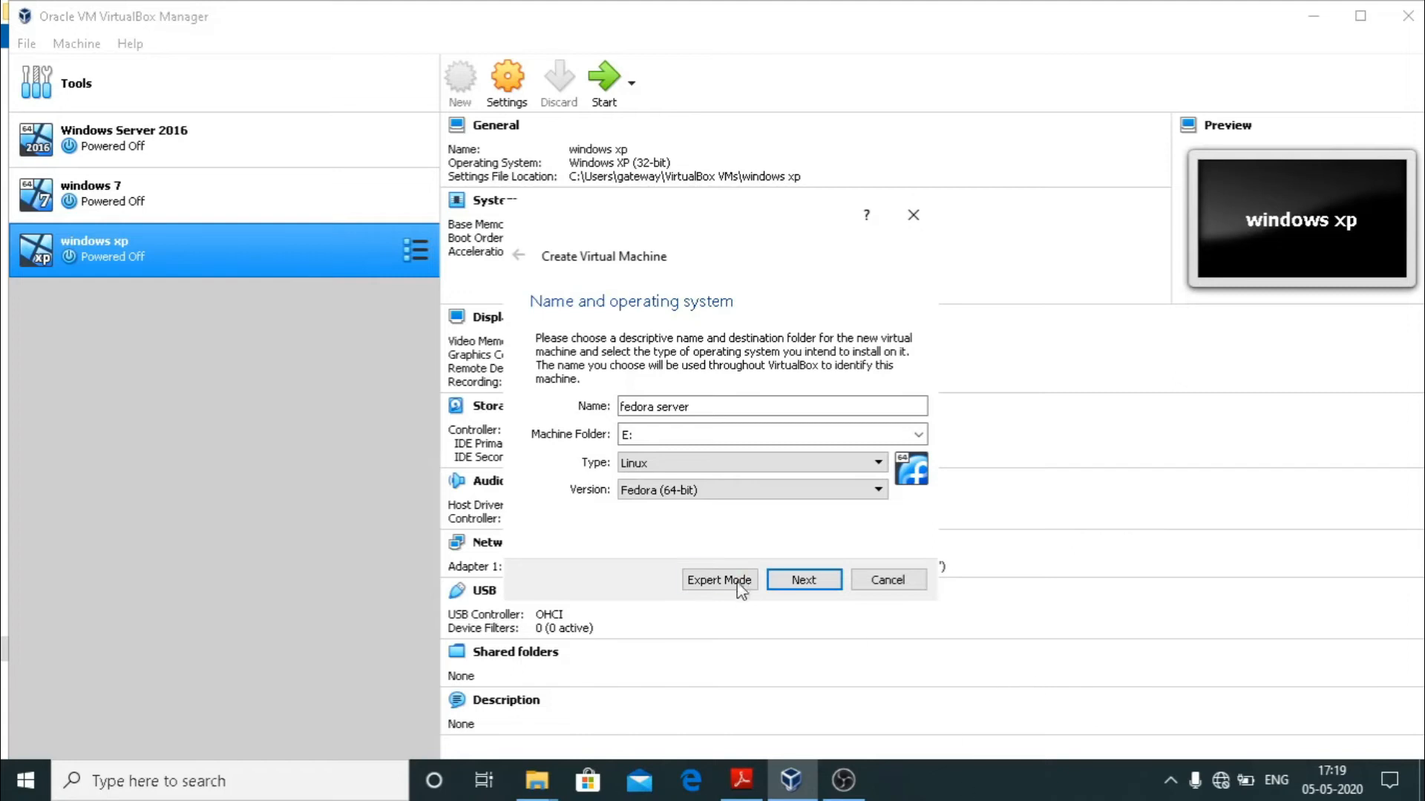
Raise the memory slider step by step to 4096 MB and proceed to the hard disk page.
{"action": "left_click", "coordinate": [789, 580]}
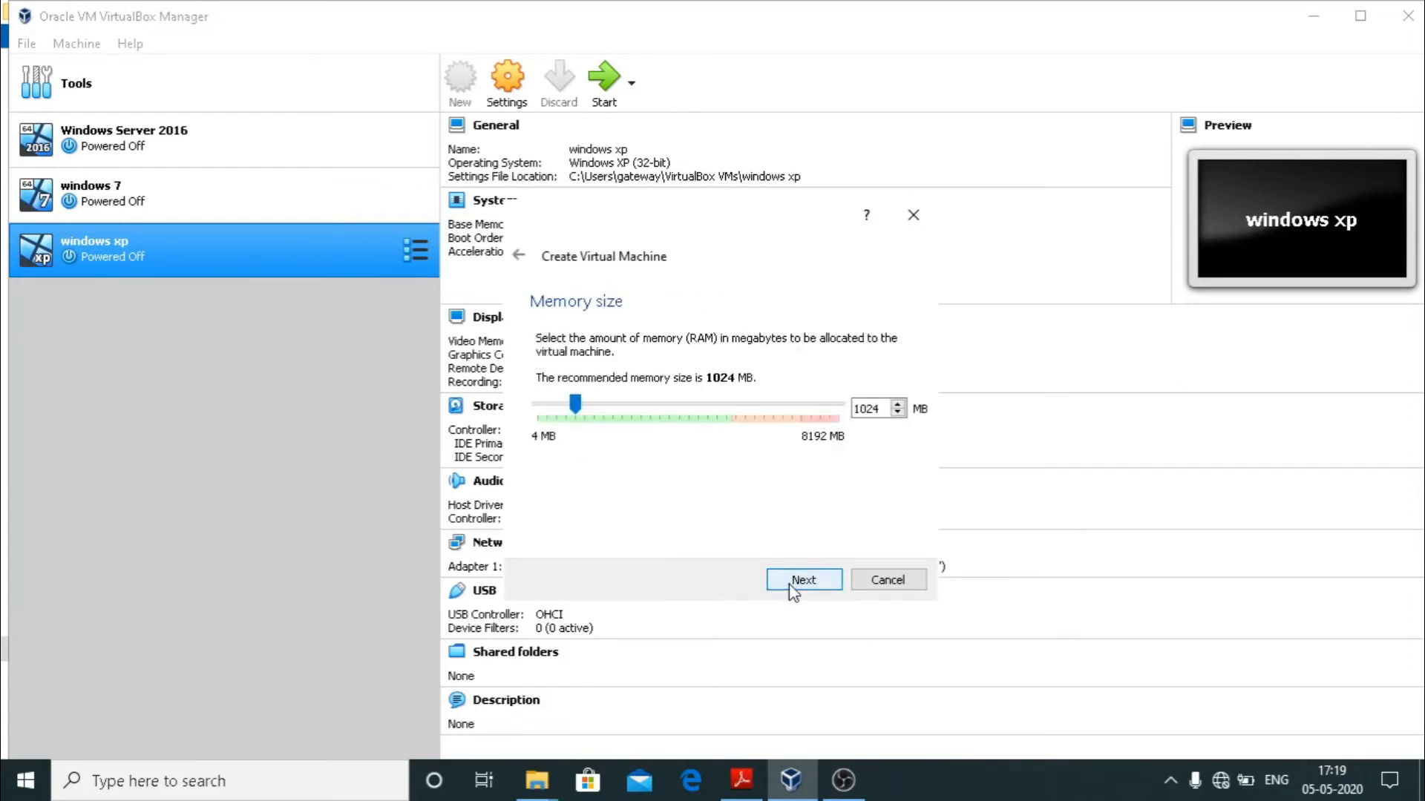
{"action": "left_click", "coordinate": [632, 407]}
{"action": "left_click", "coordinate": [643, 413]}
{"action": "left_click", "coordinate": [643, 412]}
{"action": "left_click", "coordinate": [643, 412]}
{"action": "left_click", "coordinate": [643, 413]}
{"action": "left_click", "coordinate": [642, 413]}
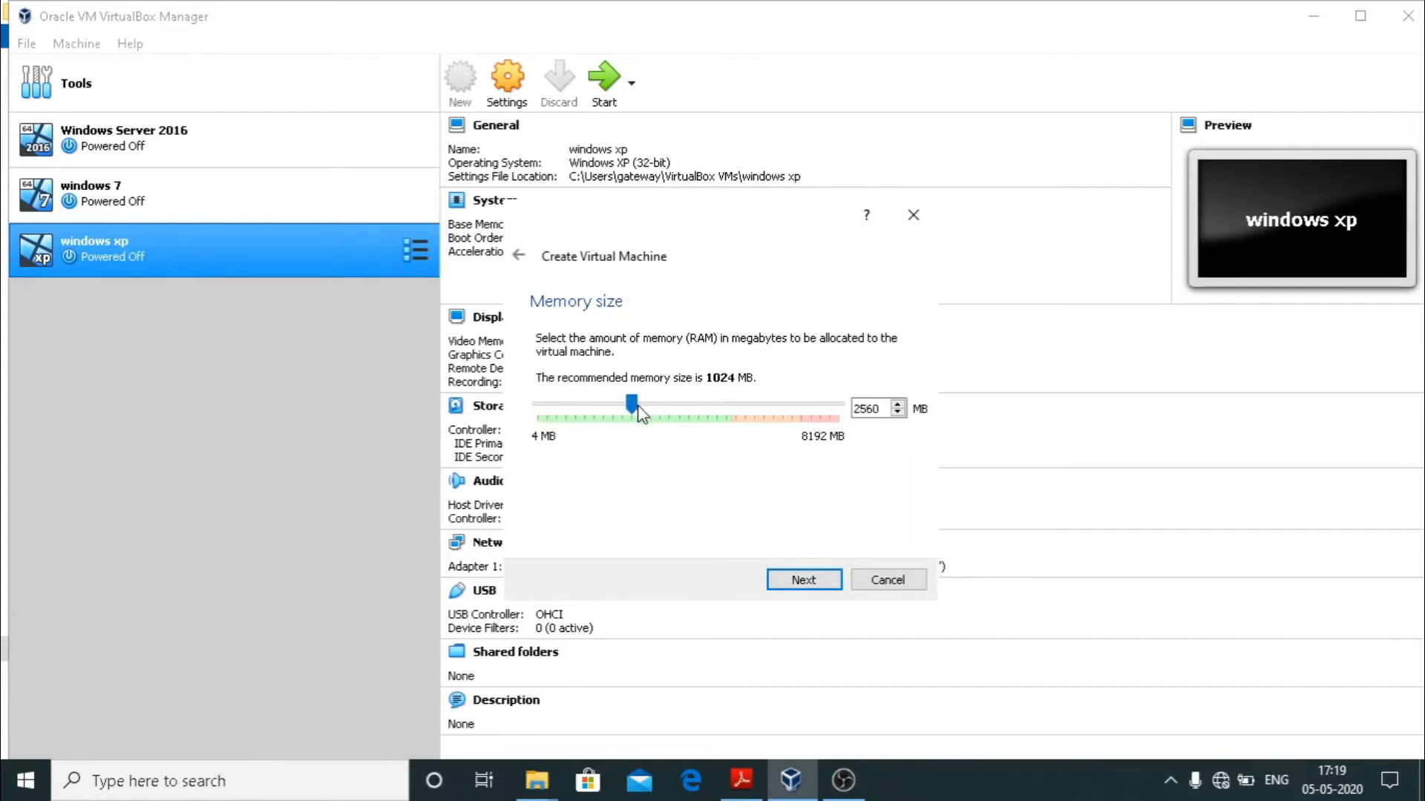
{"action": "left_click", "coordinate": [676, 414]}
{"action": "left_click", "coordinate": [676, 414]}
{"action": "left_click", "coordinate": [676, 414]}
{"action": "left_click", "coordinate": [676, 414]}
{"action": "left_click", "coordinate": [702, 410]}
{"action": "left_click", "coordinate": [703, 410]}
{"action": "left_click", "coordinate": [795, 588]}
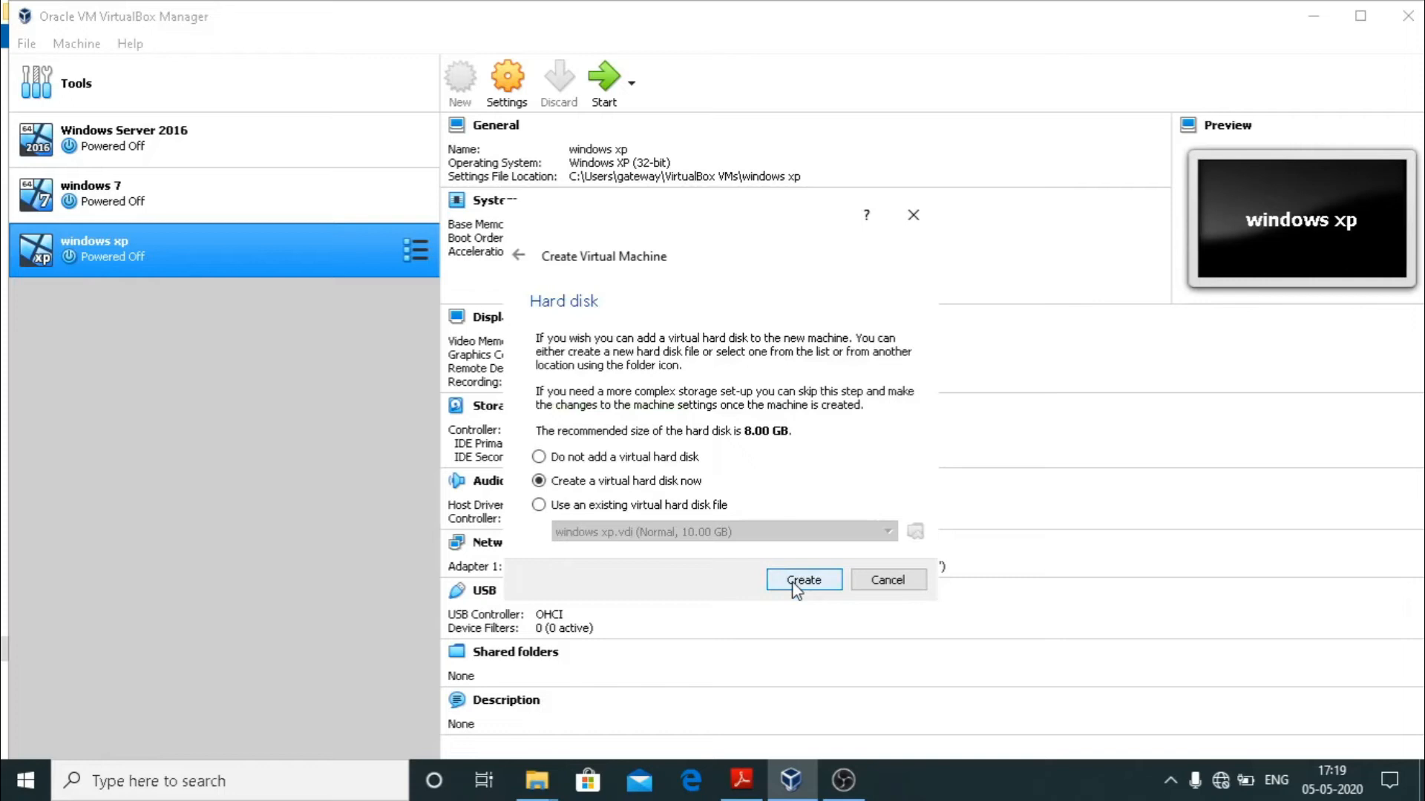
Create a dynamically allocated 40 GB VDI hard disk for the fedora server machine.
{"action": "left_click", "coordinate": [795, 588]}
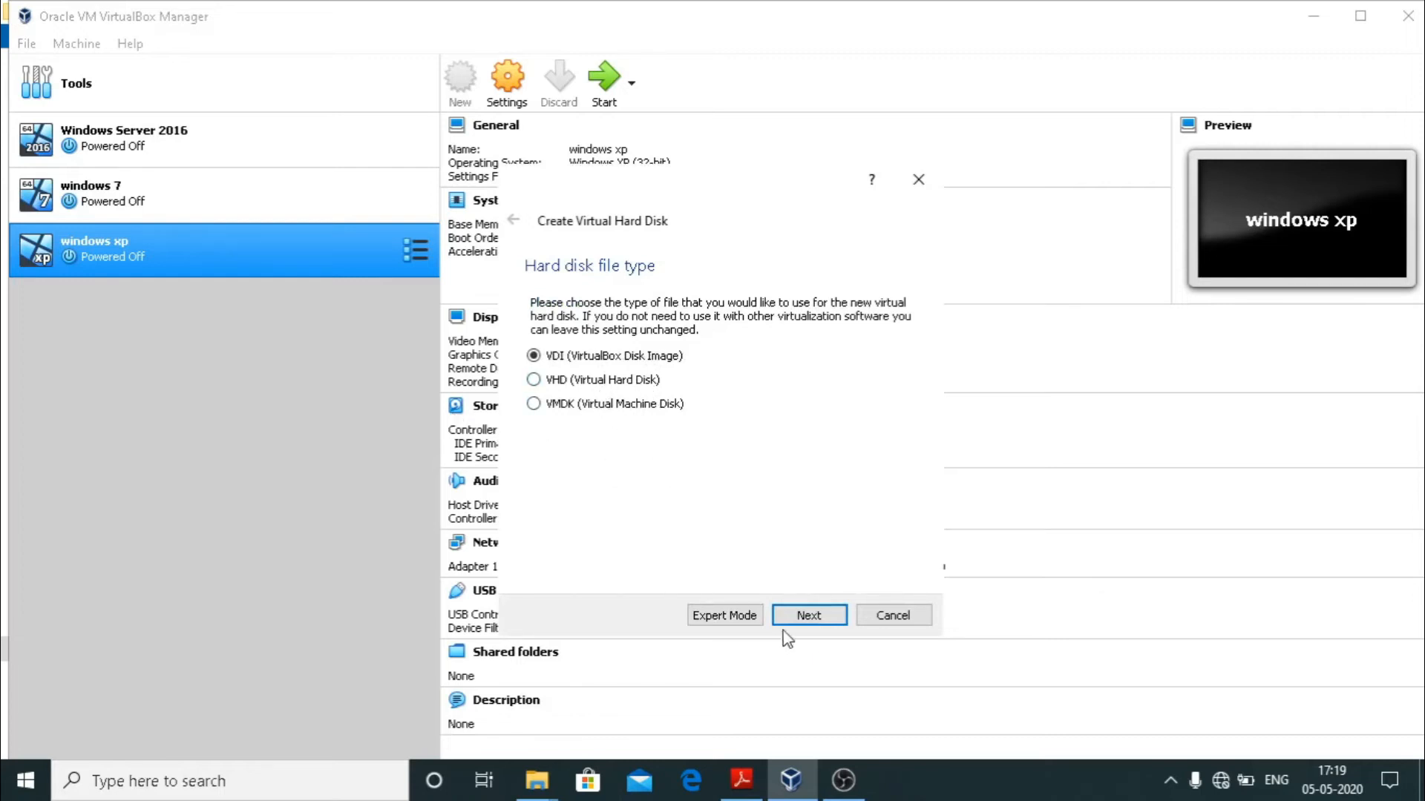
{"action": "left_click", "coordinate": [829, 625]}
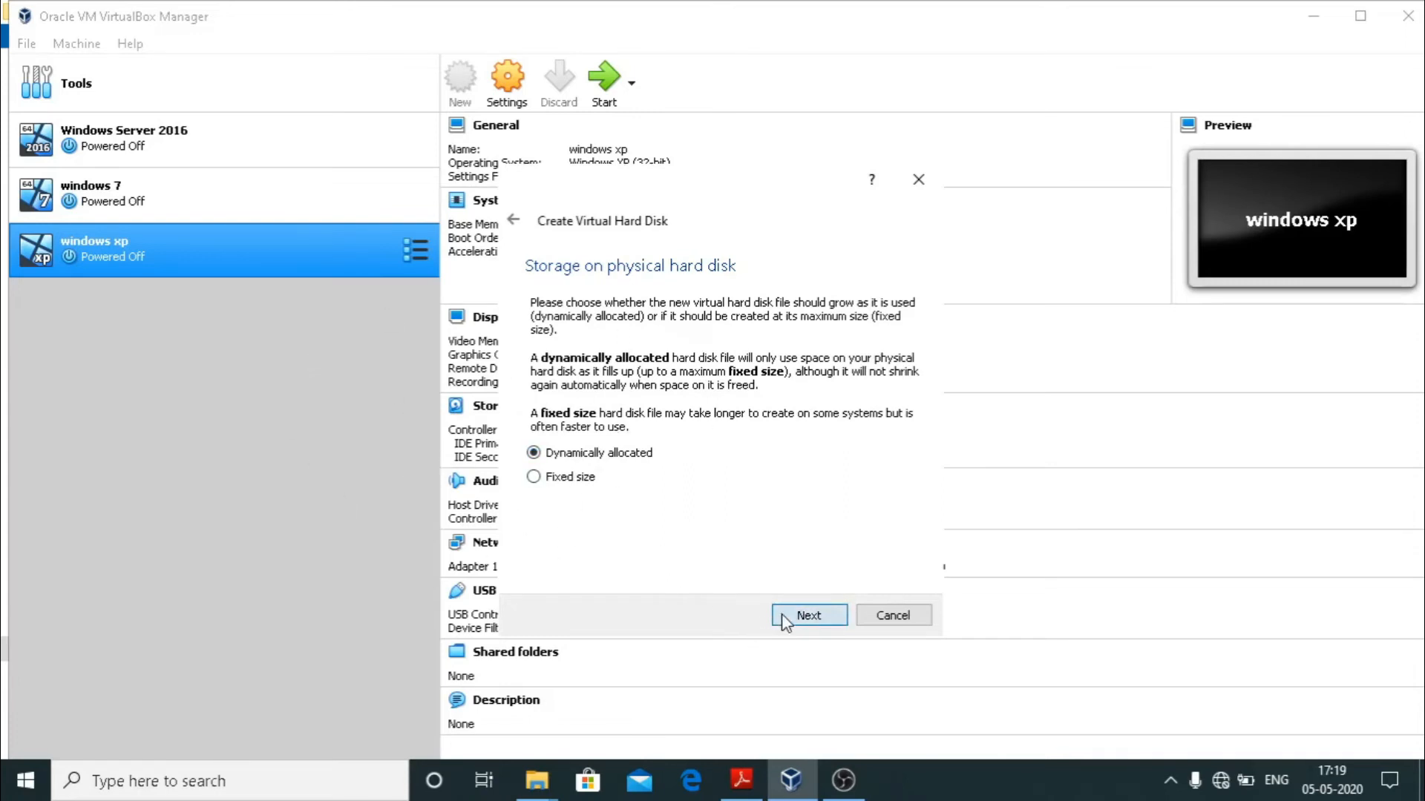
{"action": "left_click", "coordinate": [808, 615]}
{"action": "left_click", "coordinate": [684, 345]}
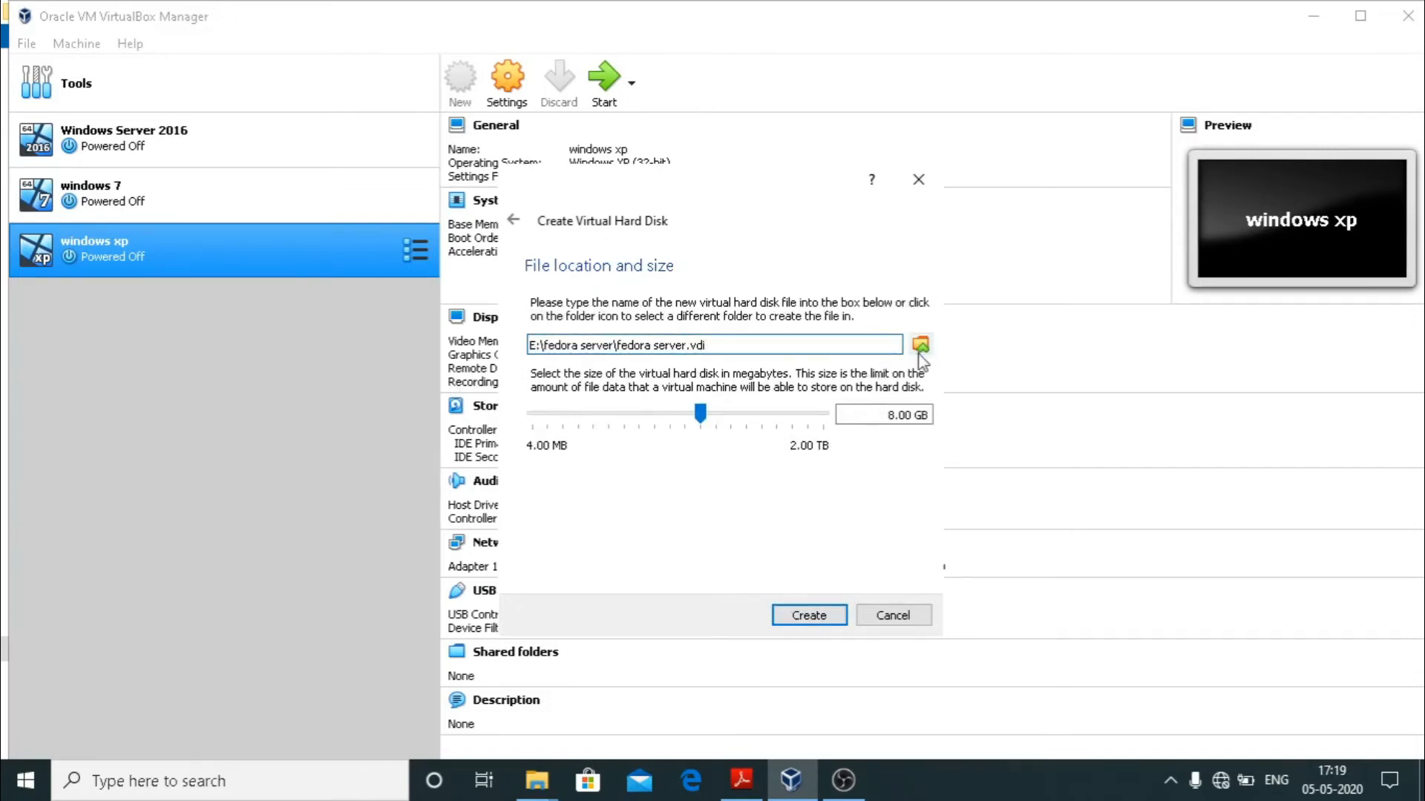
{"action": "left_click", "coordinate": [734, 414]}
{"action": "left_click", "coordinate": [735, 415]}
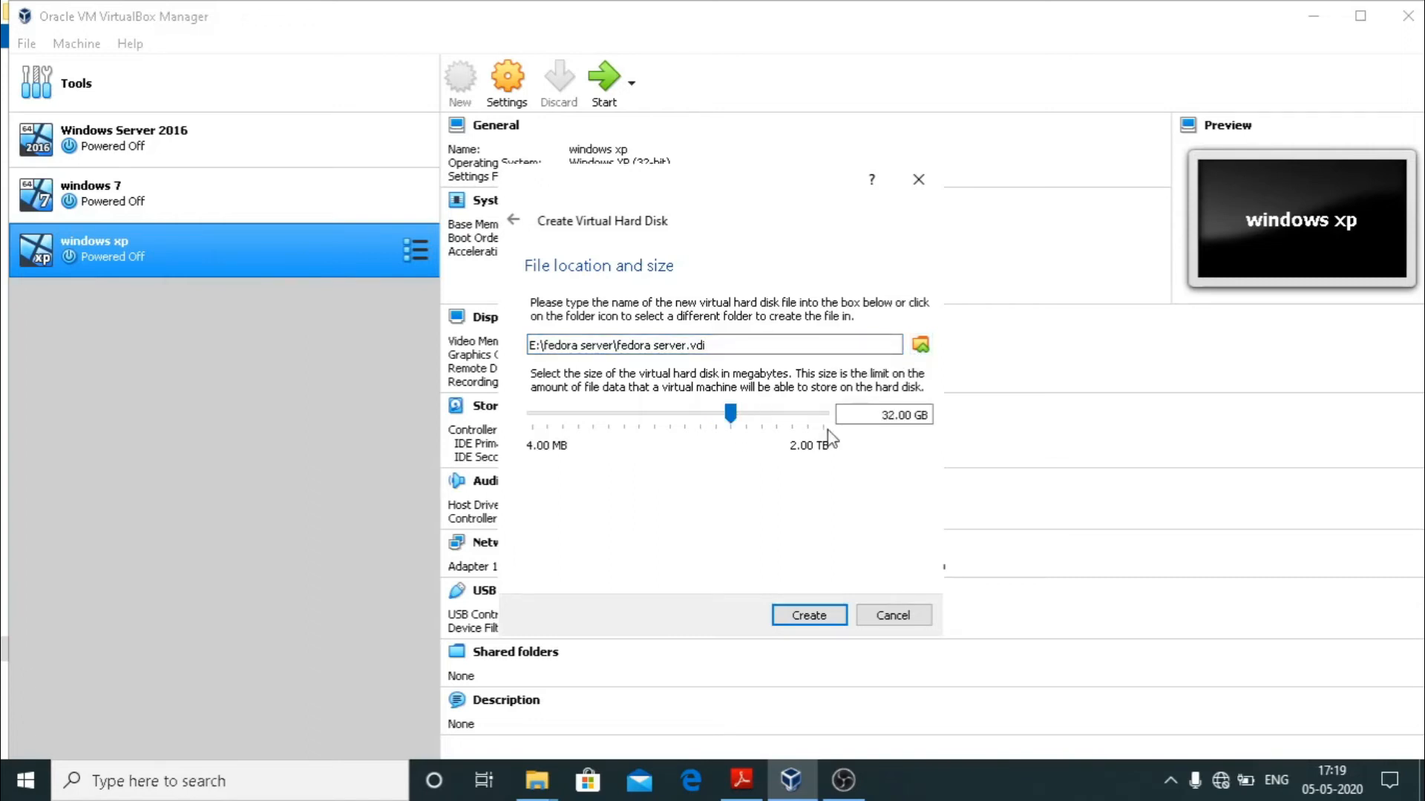
{"action": "double_click", "coordinate": [890, 417]}
{"action": "type", "text": "40"}
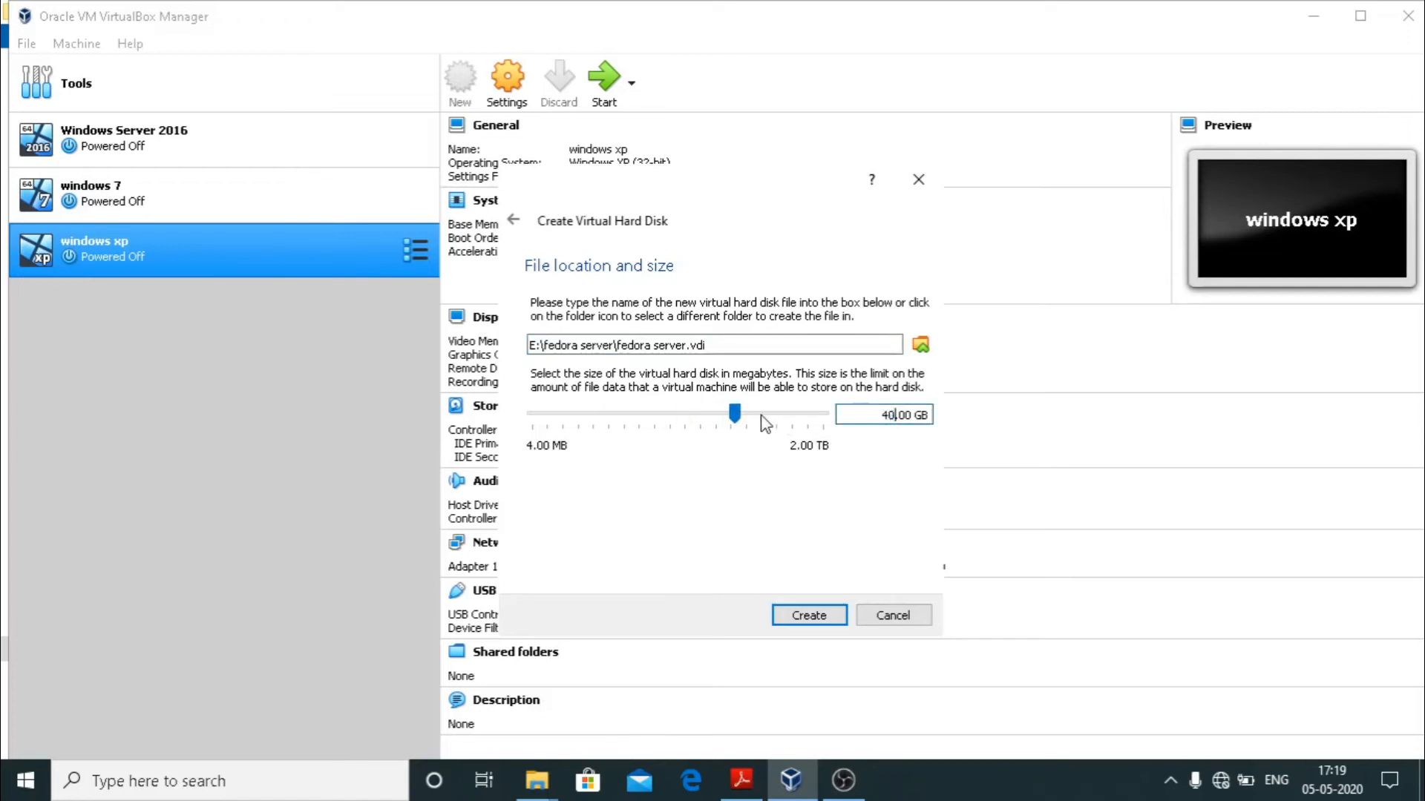
{"action": "left_click", "coordinate": [796, 620]}
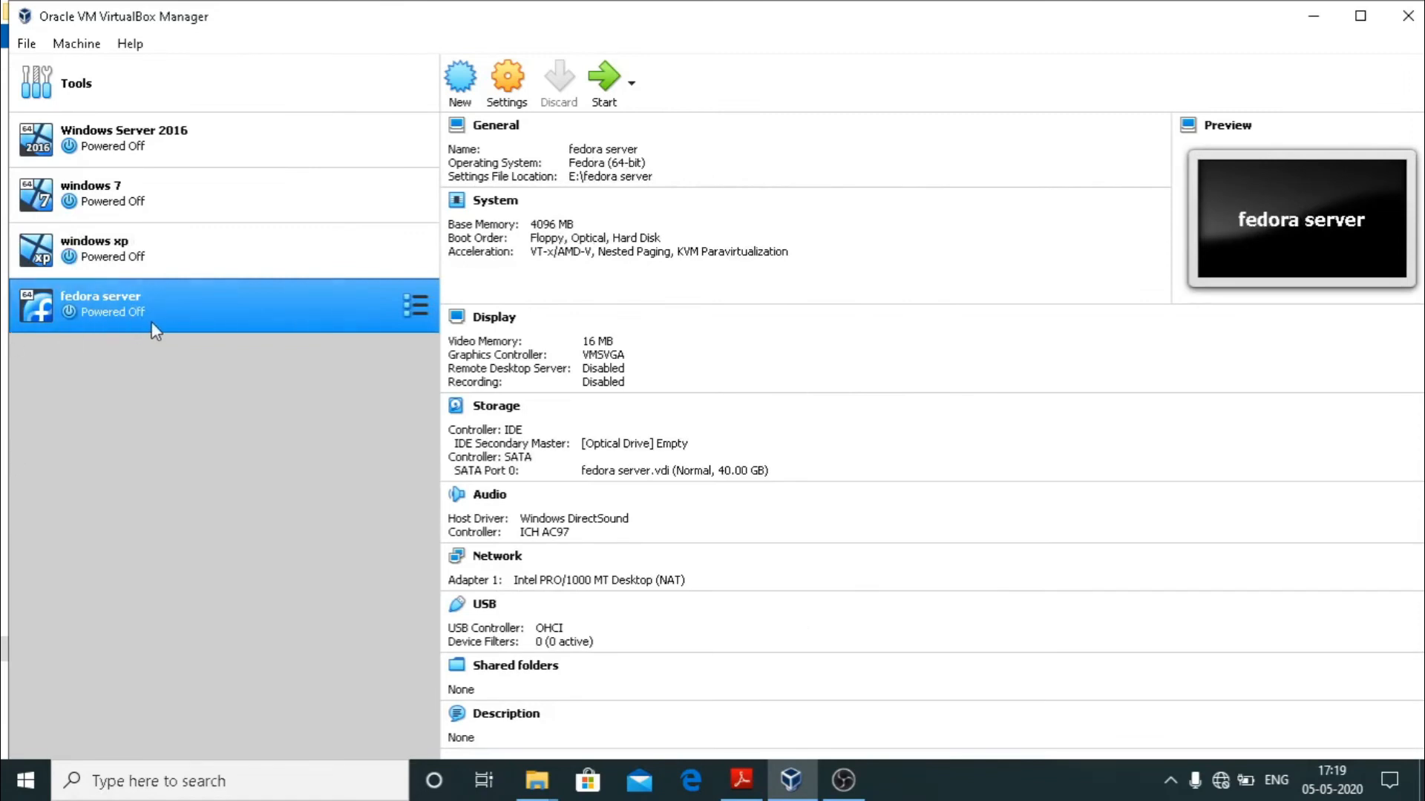
{"action": "left_click", "coordinate": [496, 414]}
In Storage settings, select the empty optical drive and choose to load a disc image file.
{"action": "left_click", "coordinate": [493, 414]}
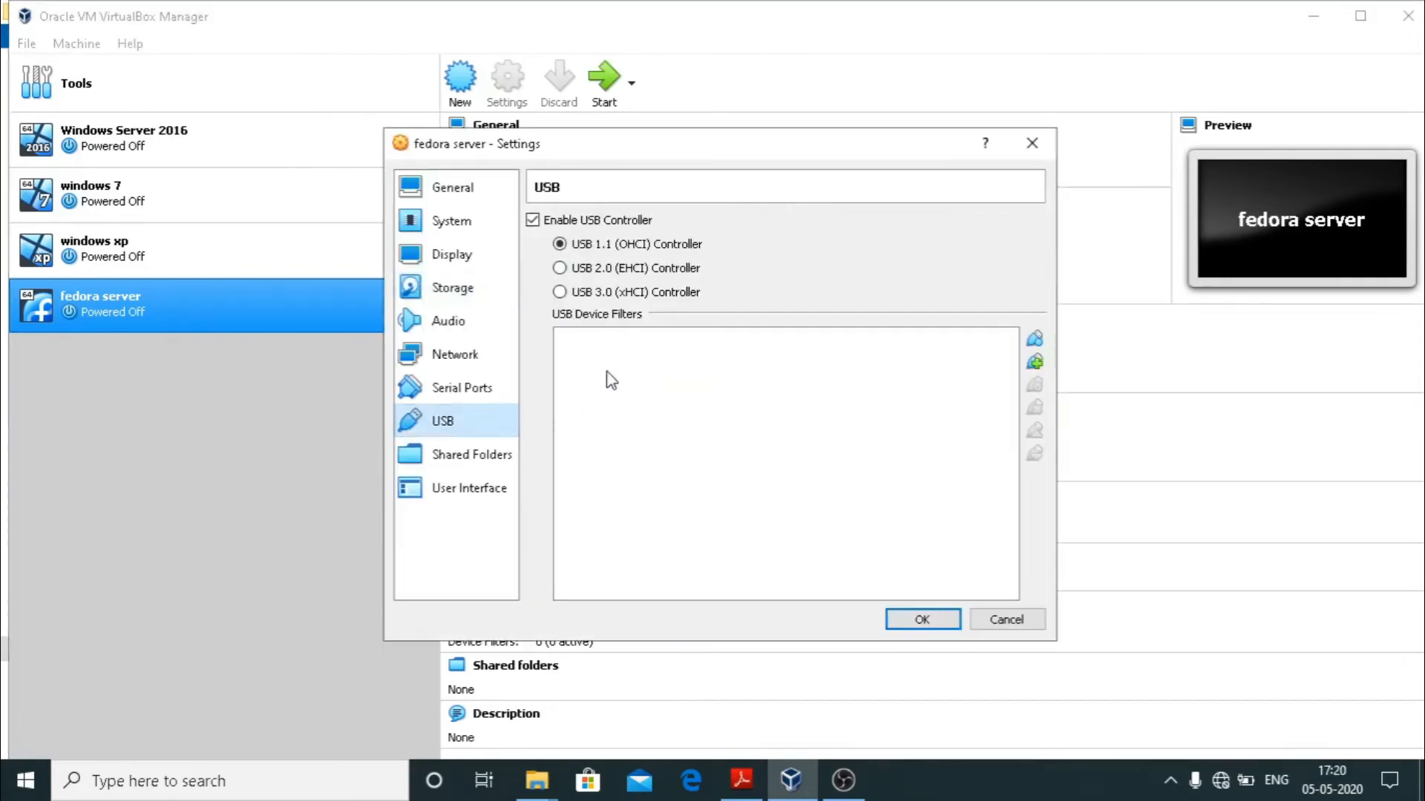
{"action": "left_click", "coordinate": [438, 291]}
{"action": "left_click", "coordinate": [579, 271]}
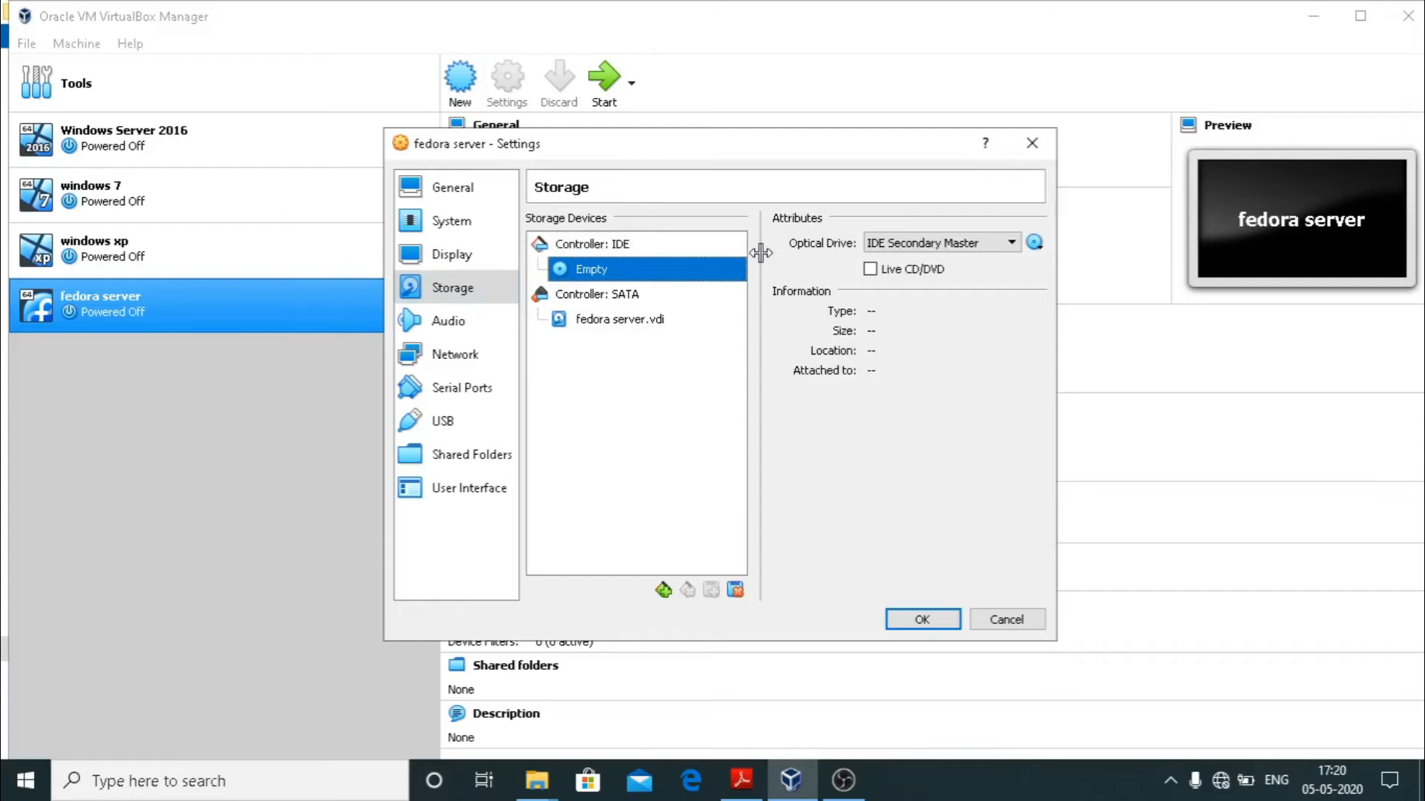
{"action": "left_click", "coordinate": [1038, 250]}
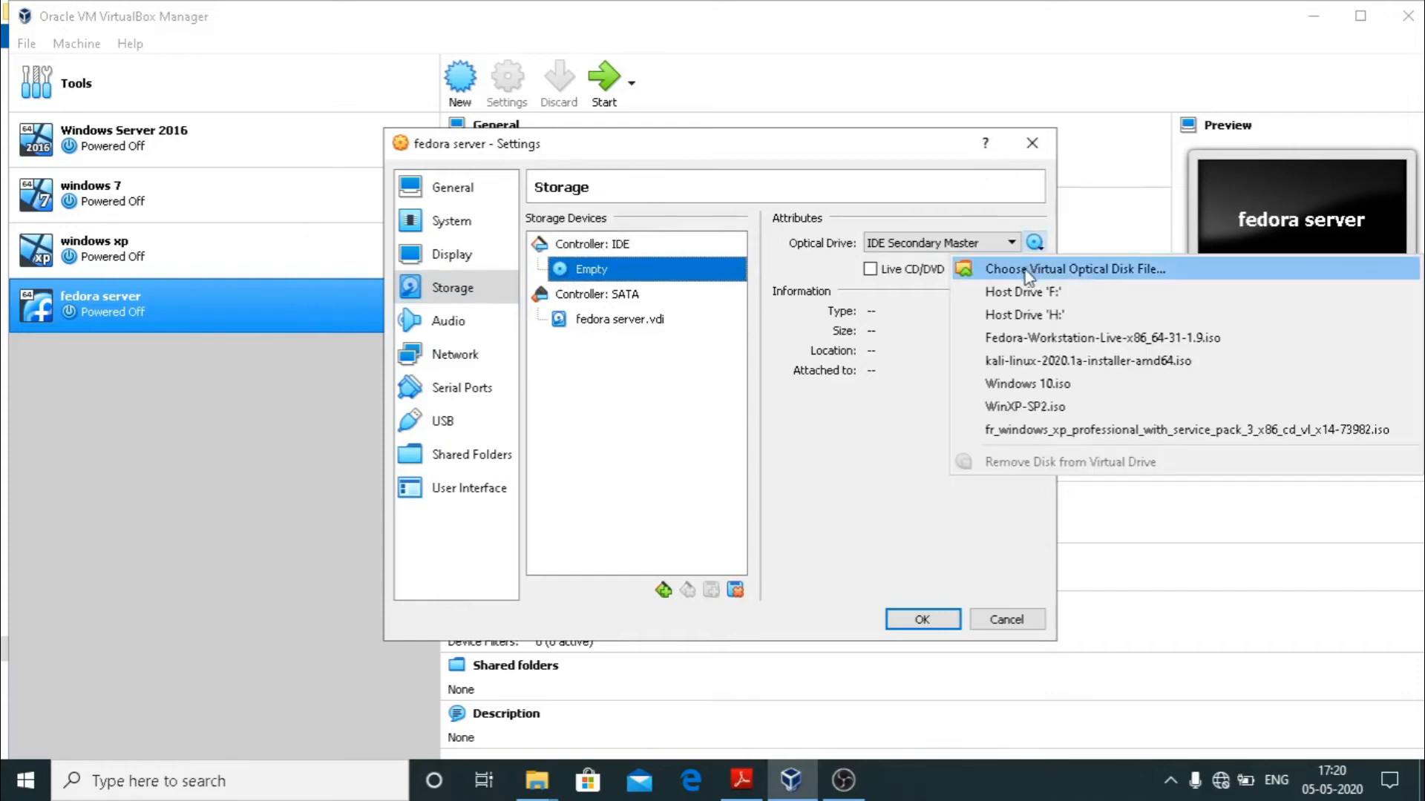
{"action": "left_click", "coordinate": [1026, 270]}
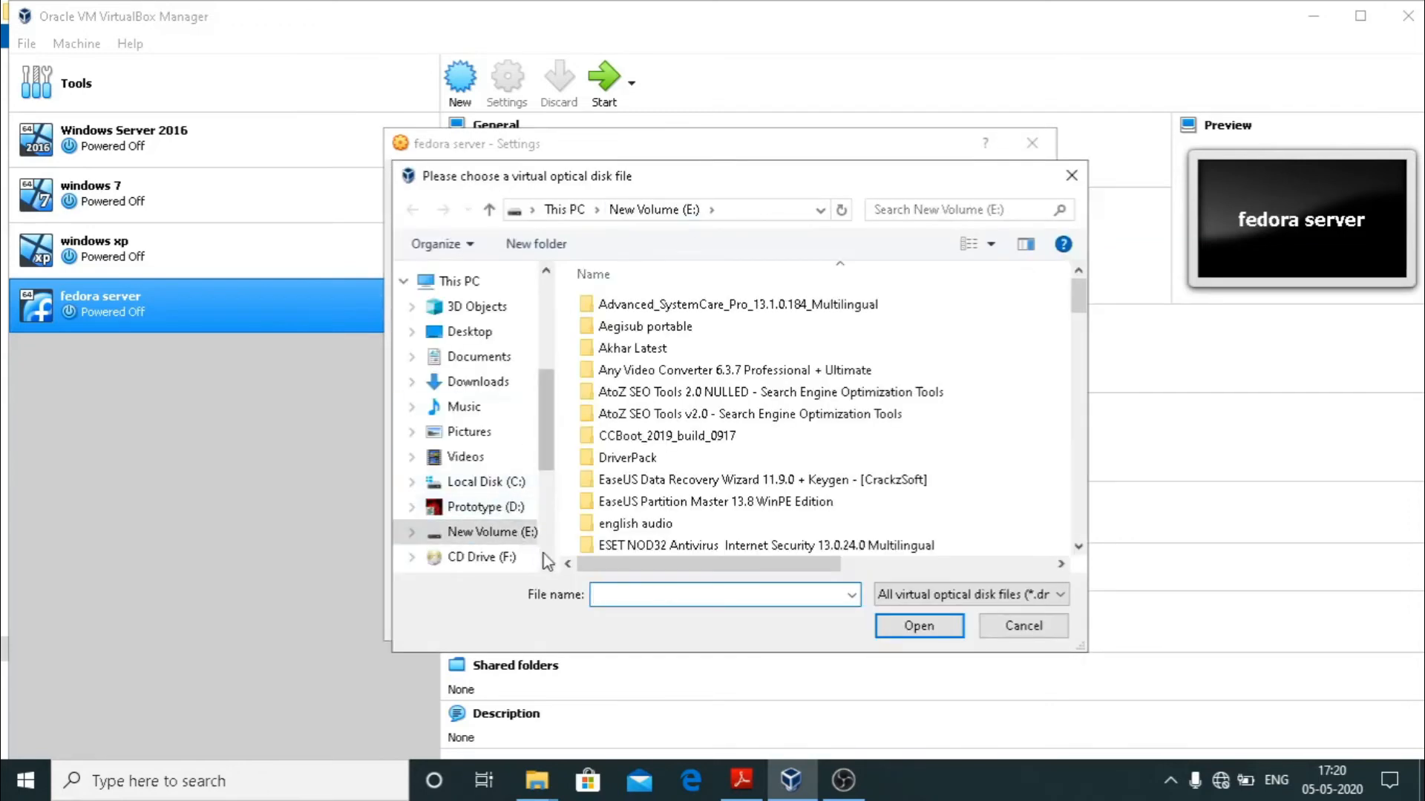
Insert Fedora-Workstation-Live-x86_64-28-1.1.iso from the LINUX ALL folder and save the settings.
{"action": "scroll", "coordinate": [544, 563], "scroll_direction": "down", "scroll_amount": 3}
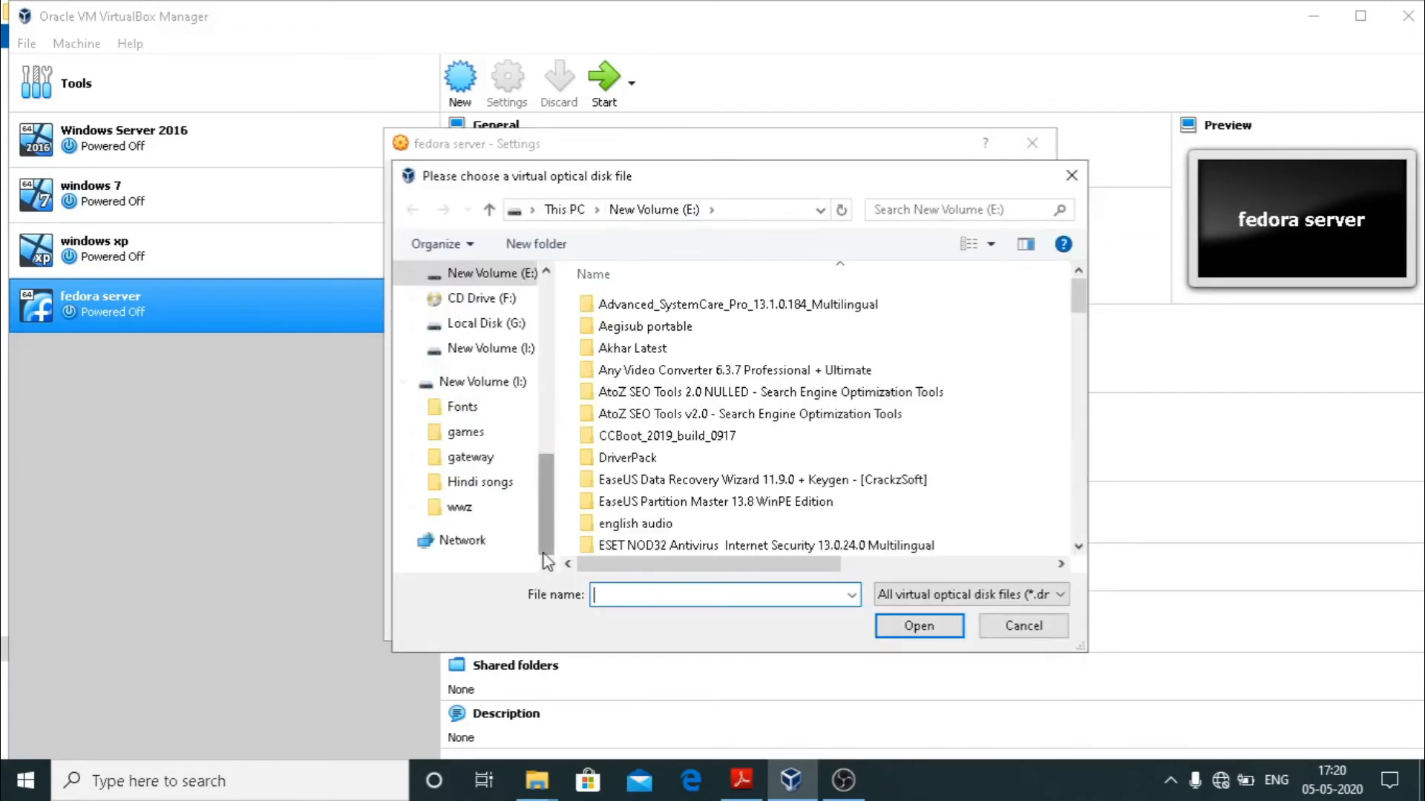
{"action": "left_click", "coordinate": [471, 459]}
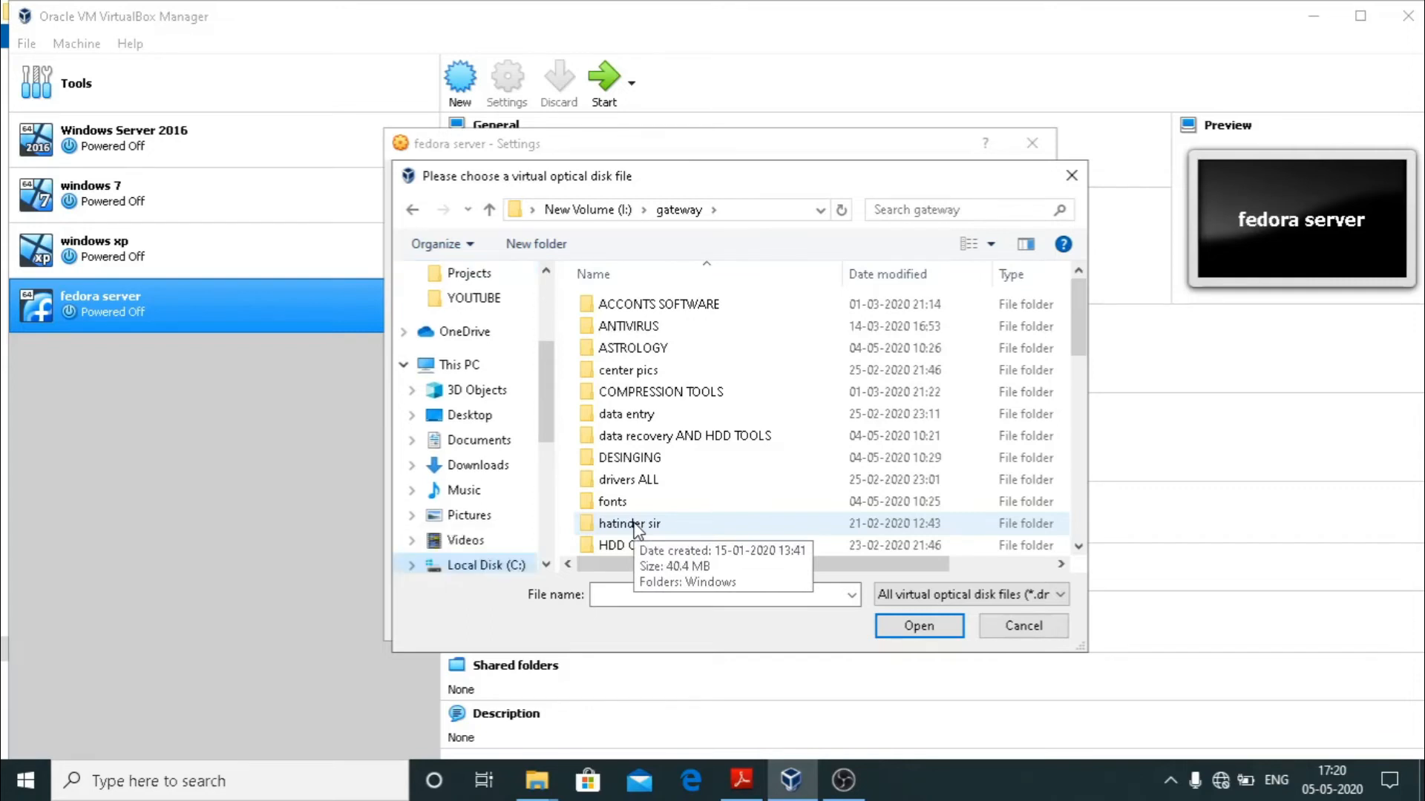
{"action": "left_click", "coordinate": [634, 525]}
{"action": "key", "text": "l"}
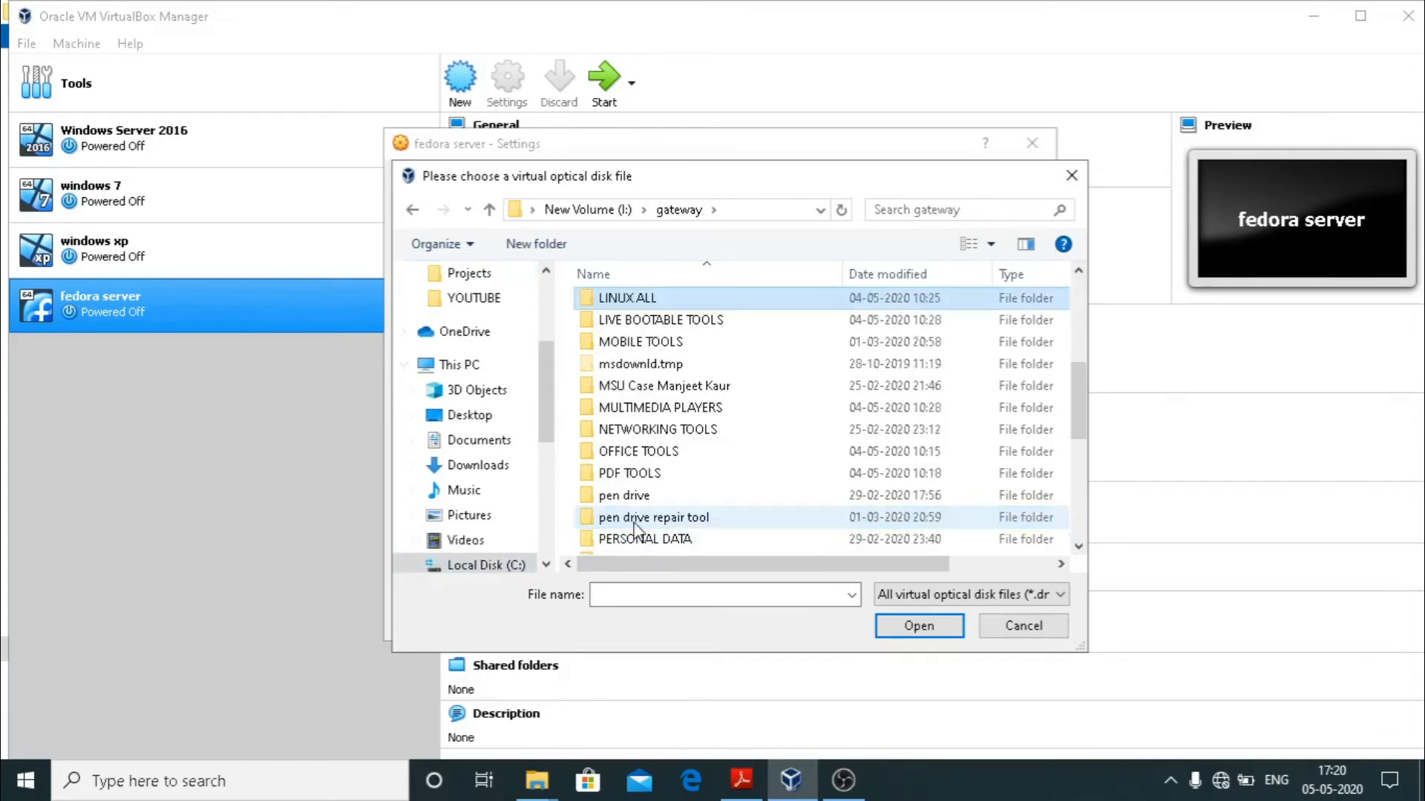
{"action": "key", "text": "Return"}
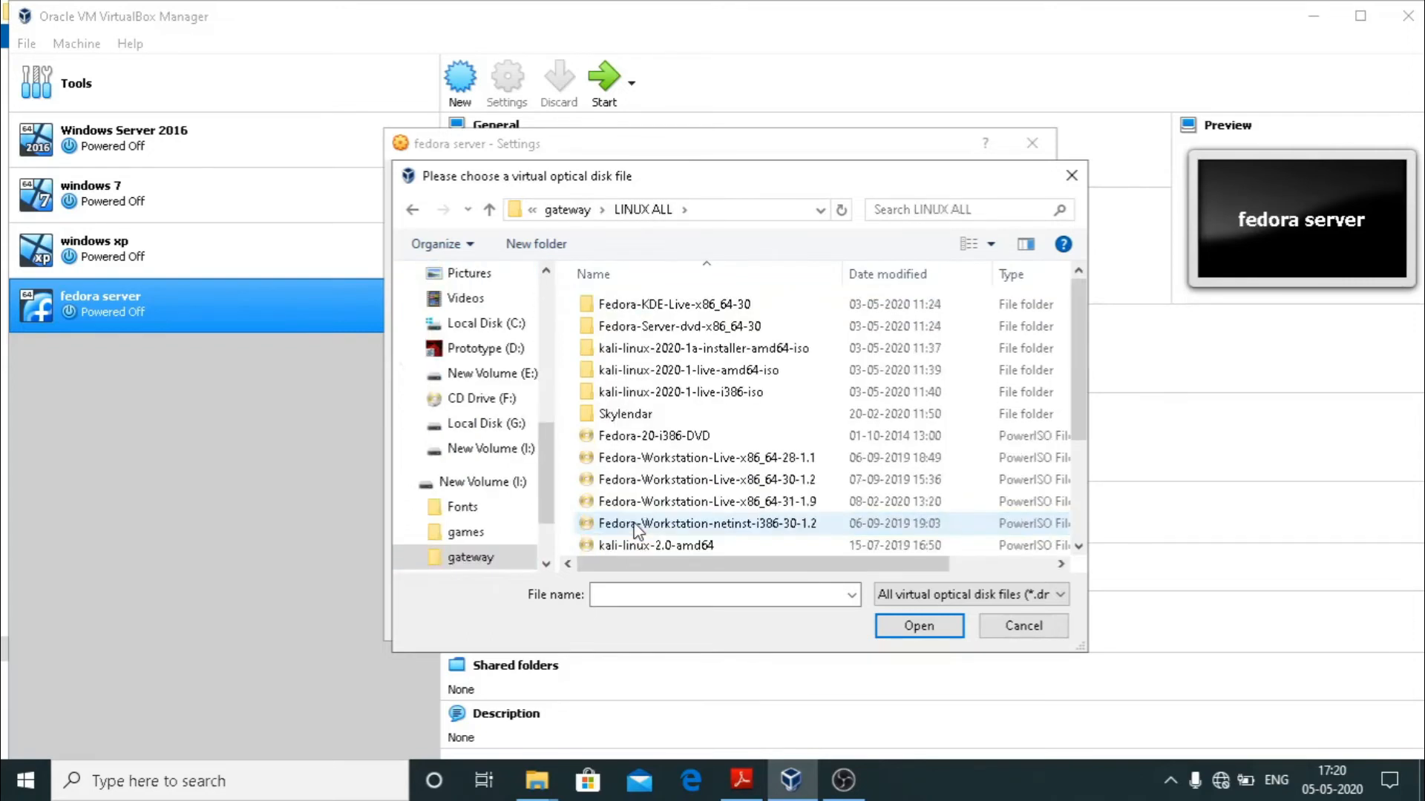
{"action": "left_click", "coordinate": [672, 466]}
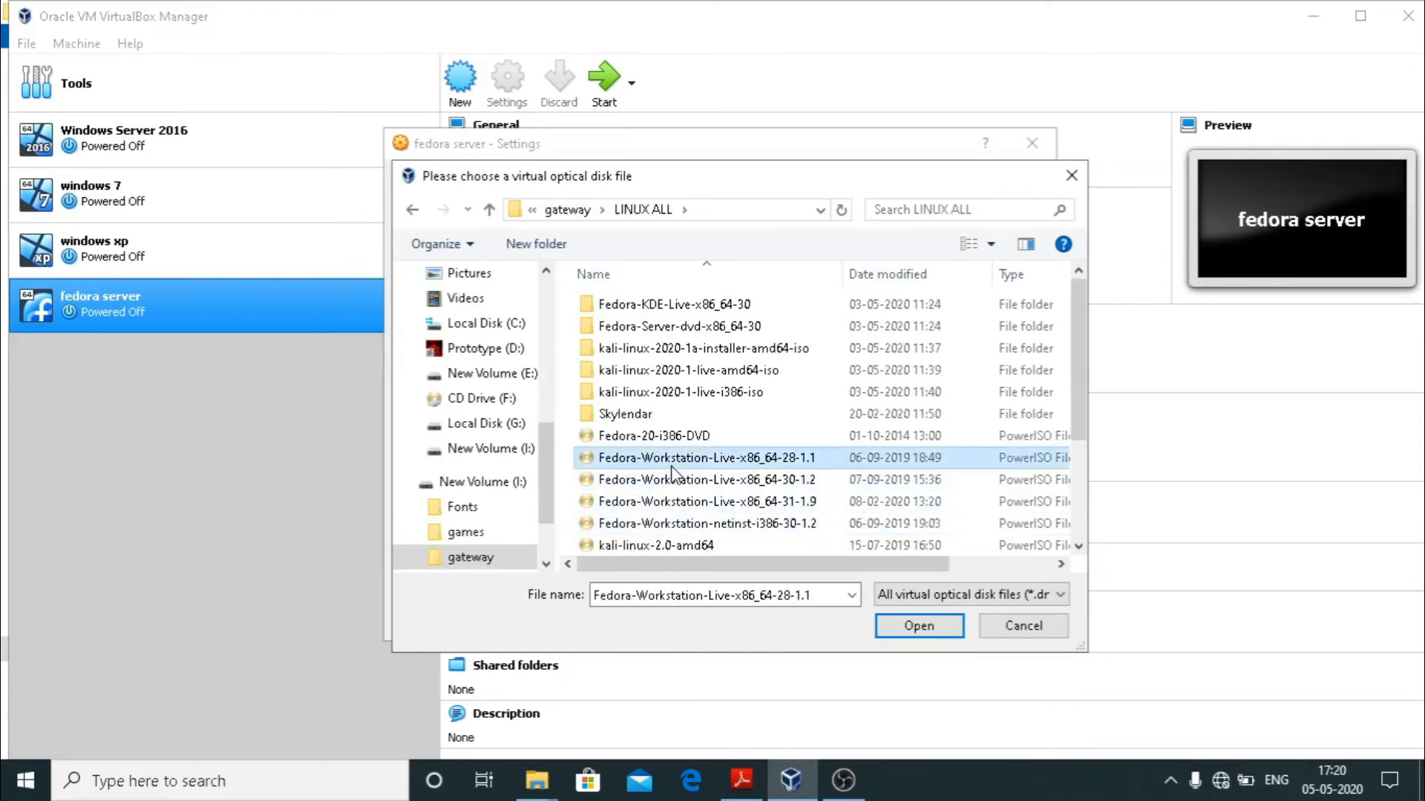
{"action": "left_click", "coordinate": [901, 631]}
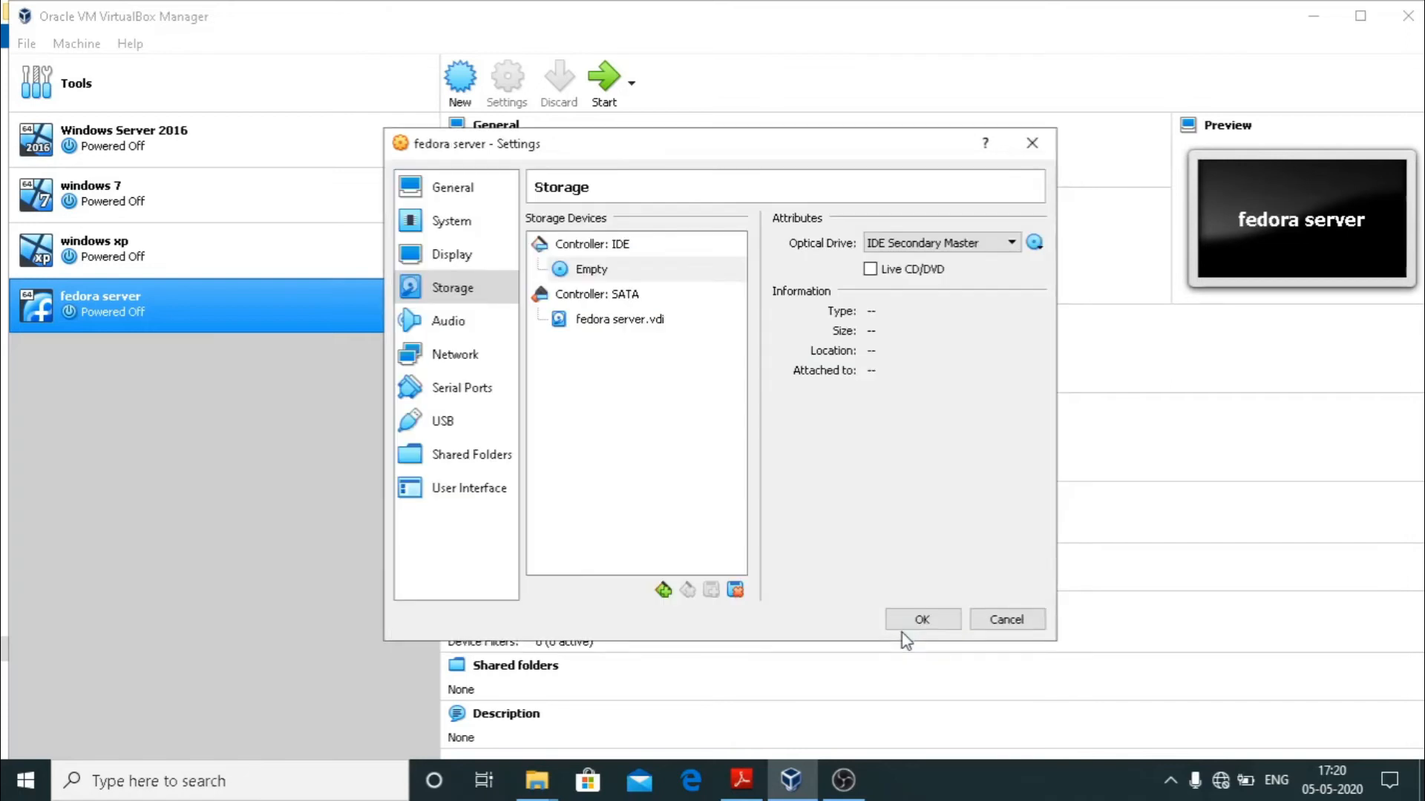
{"action": "left_click", "coordinate": [917, 621]}
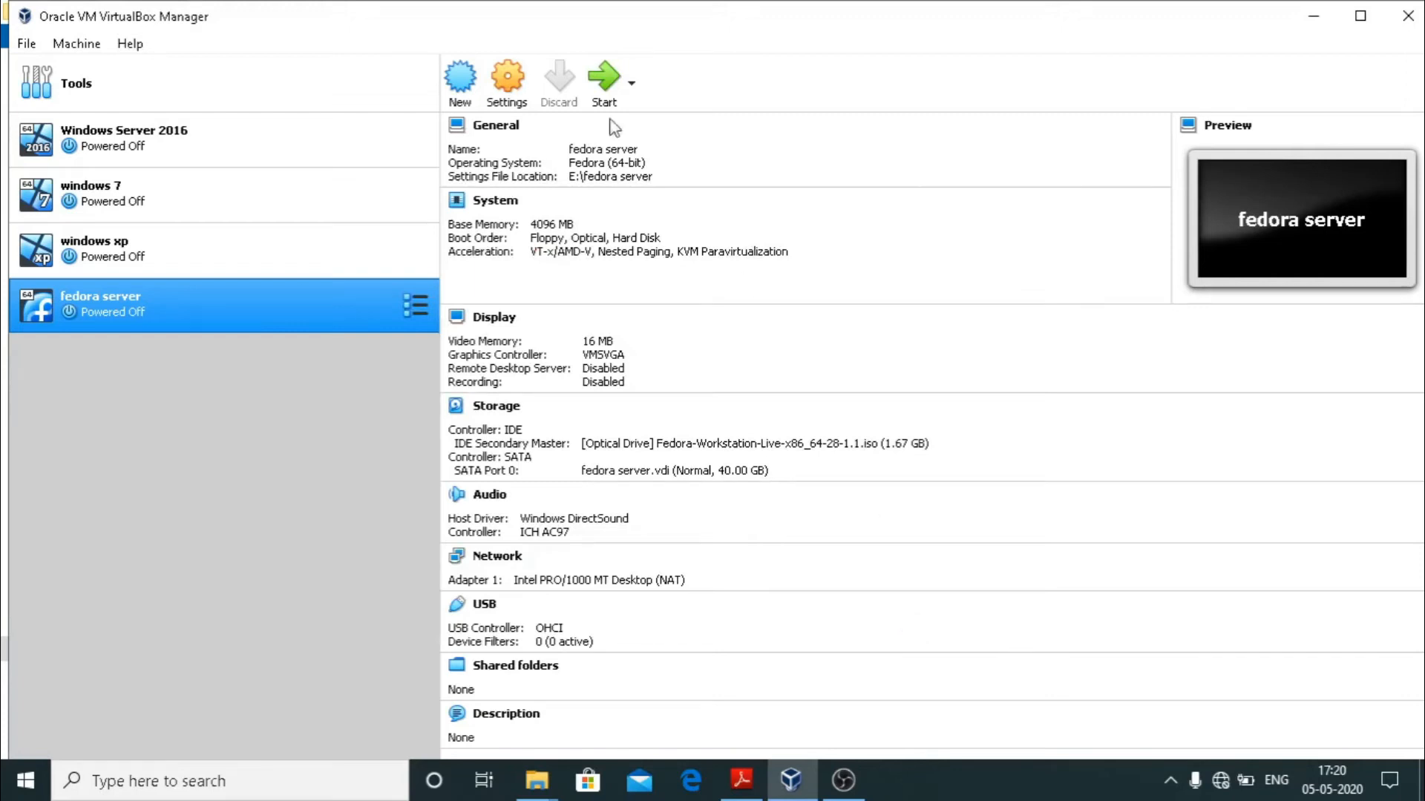
Start the fedora server VM and display it maximised in Scaled Mode.
{"action": "left_click", "coordinate": [616, 93]}
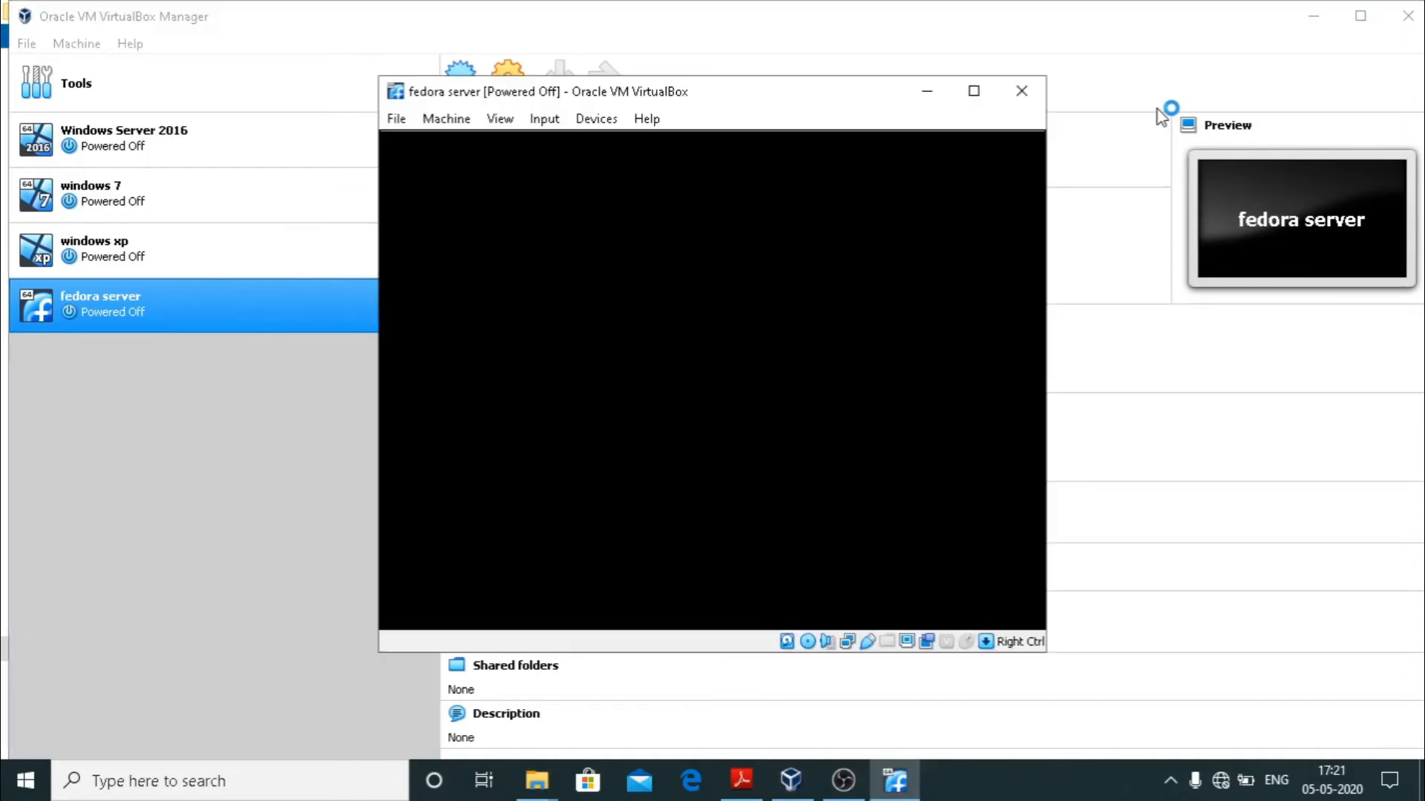
{"action": "left_click", "coordinate": [974, 92]}
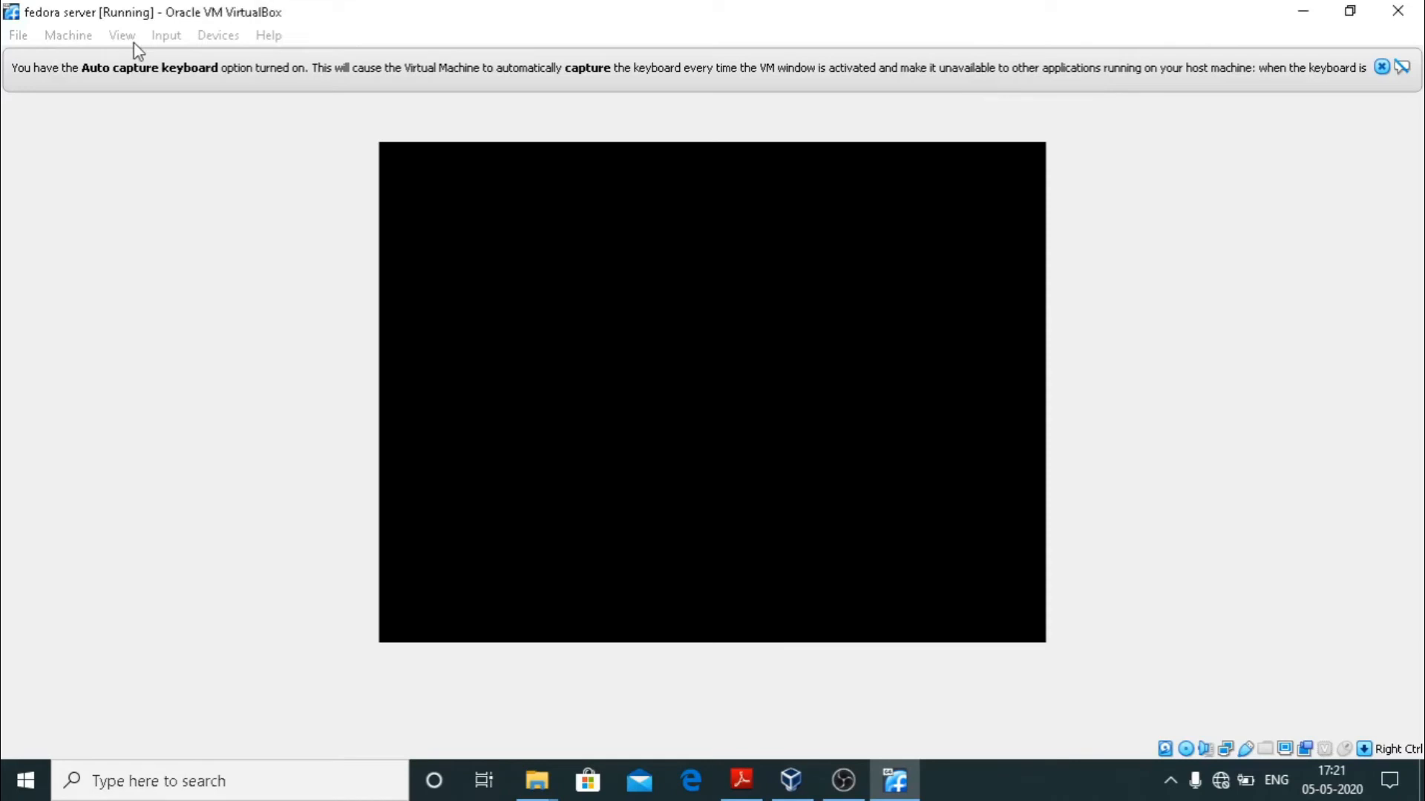
{"action": "left_click", "coordinate": [128, 37]}
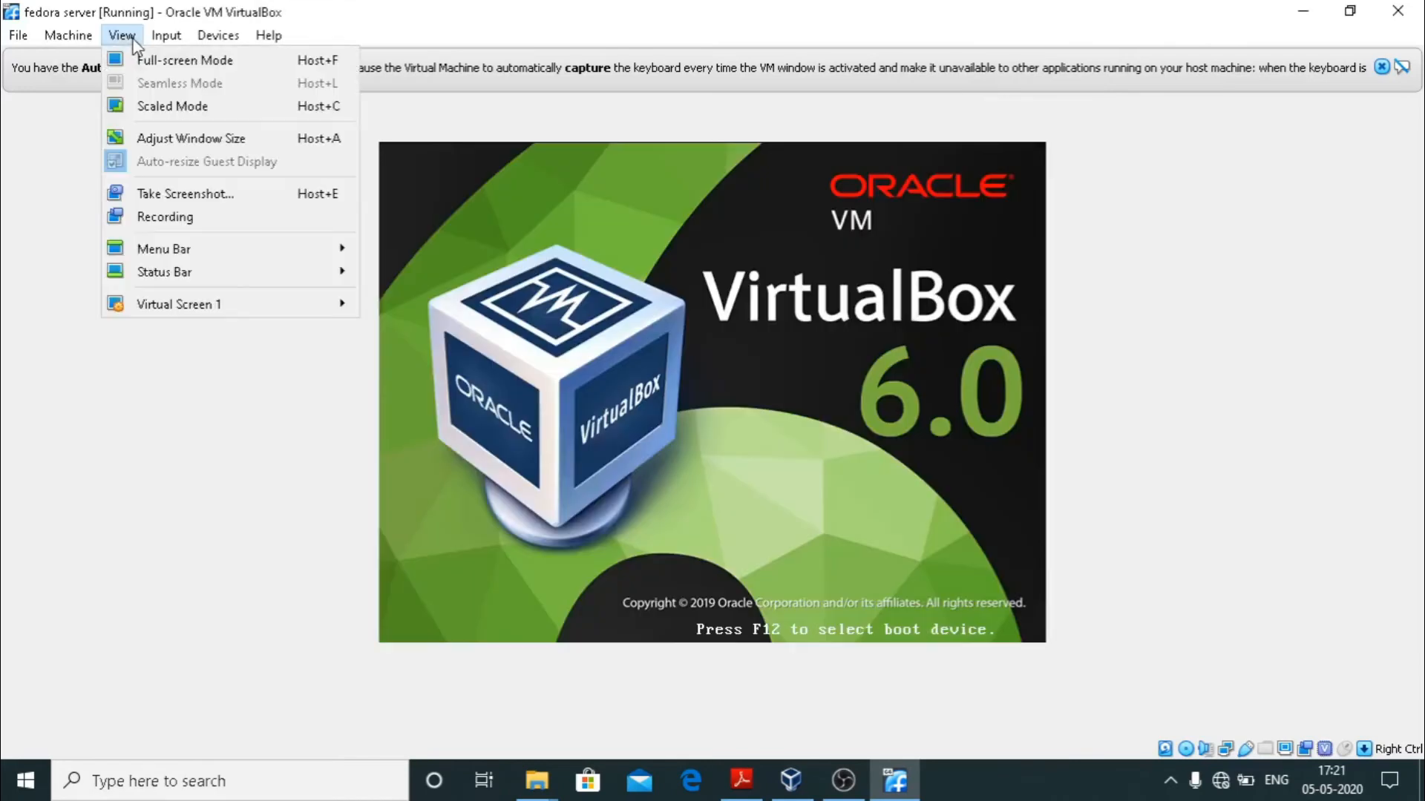
{"action": "left_click", "coordinate": [169, 108]}
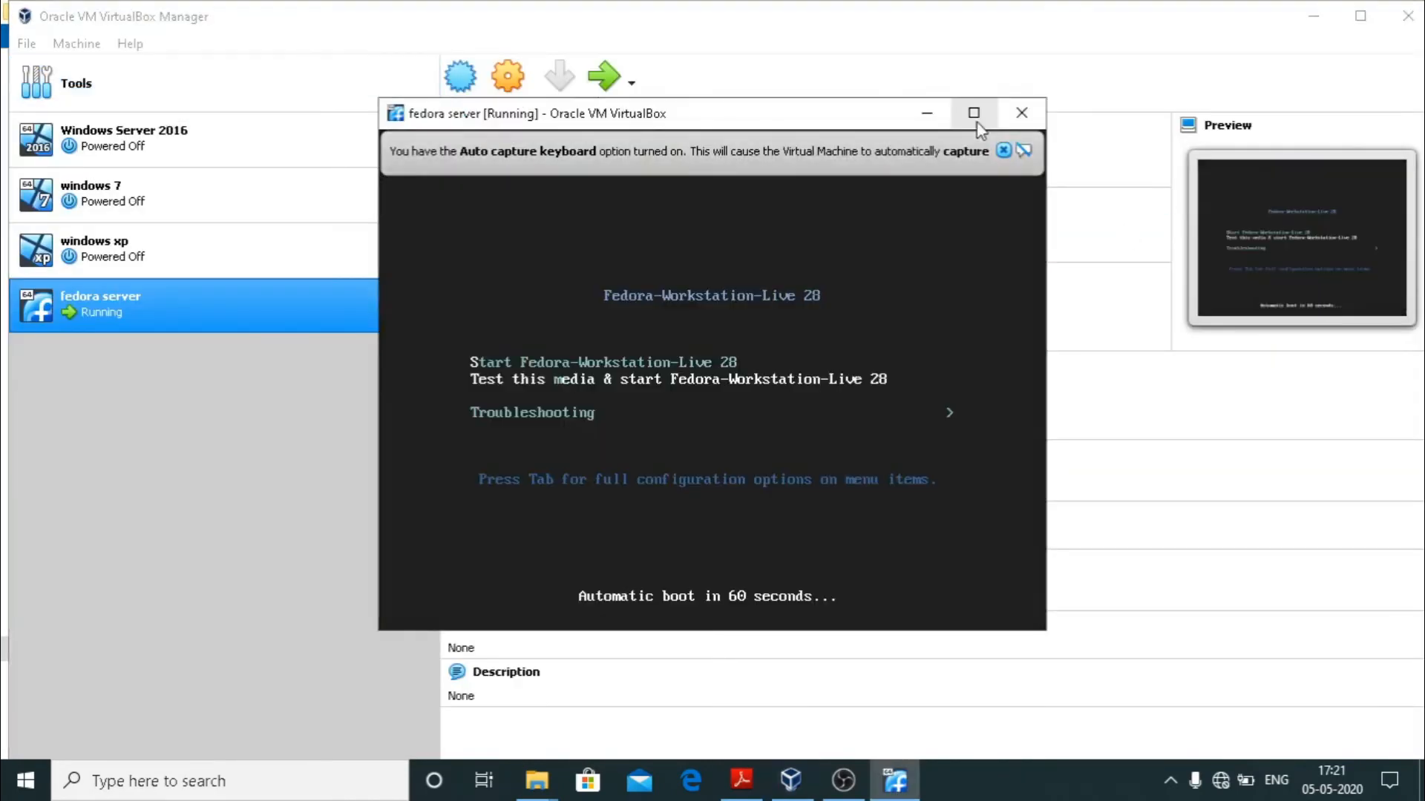
{"action": "left_click", "coordinate": [974, 112]}
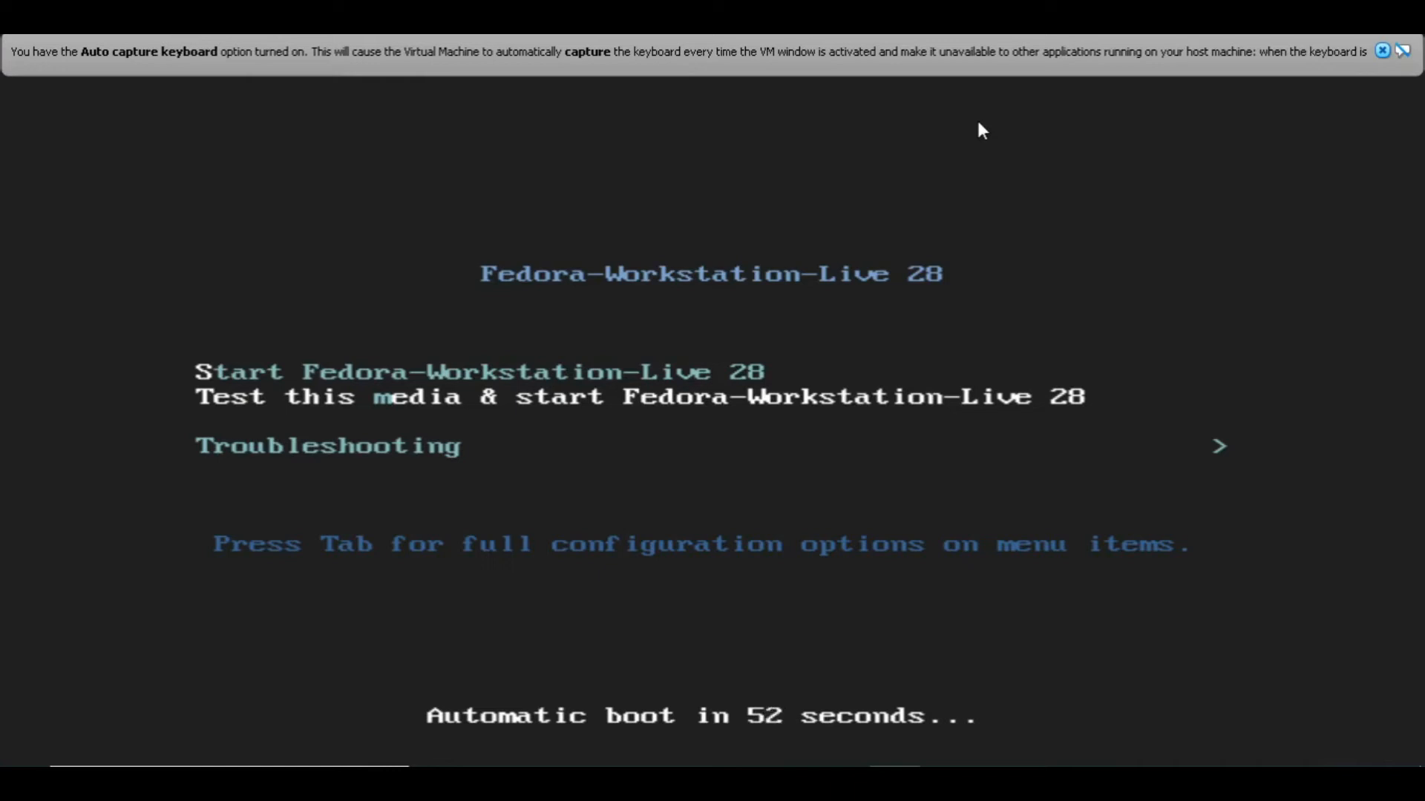
Halt the boot countdown, dismiss the auto-capture notice, and boot Start Fedora-Workstation-Live 28.
{"action": "key", "text": "Down"}
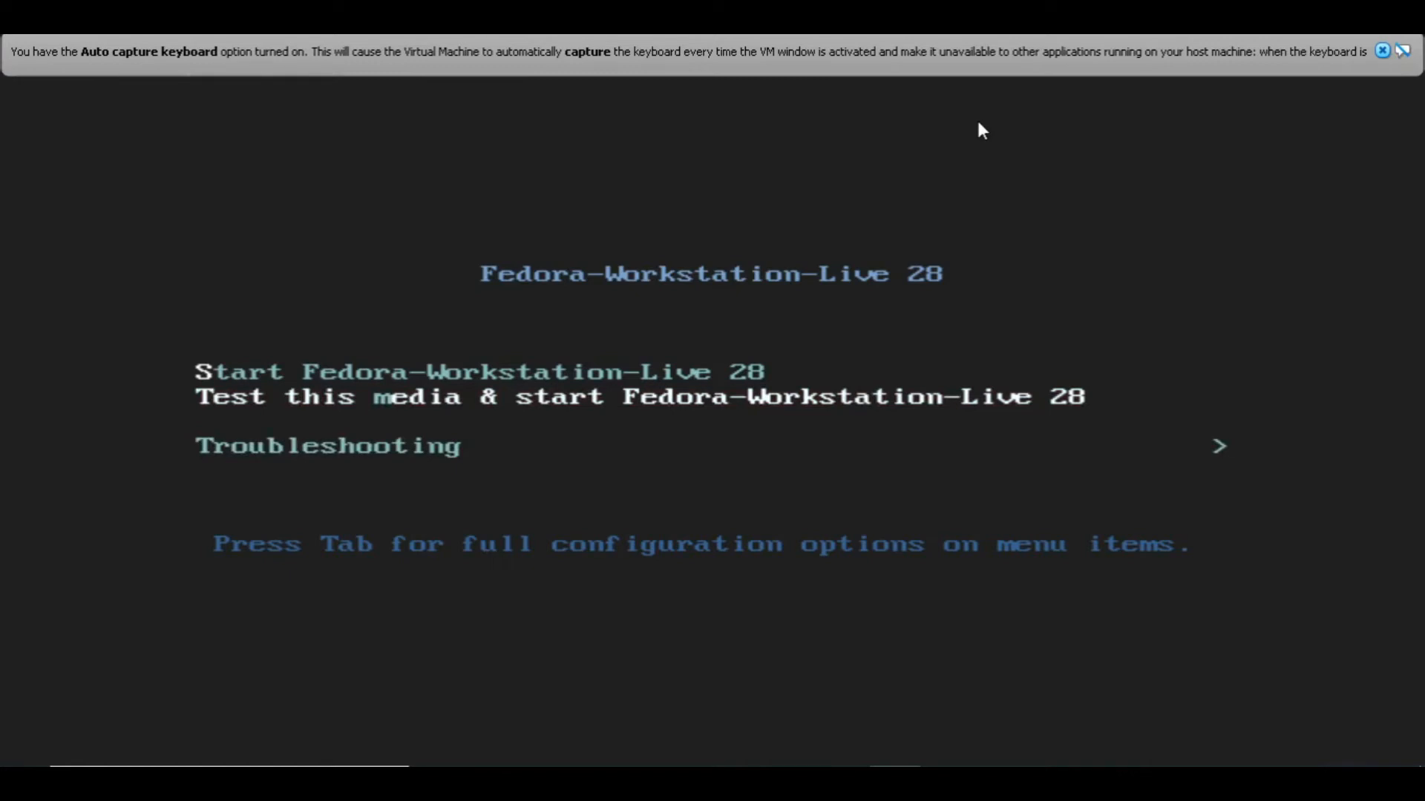
{"action": "left_click", "coordinate": [1381, 52]}
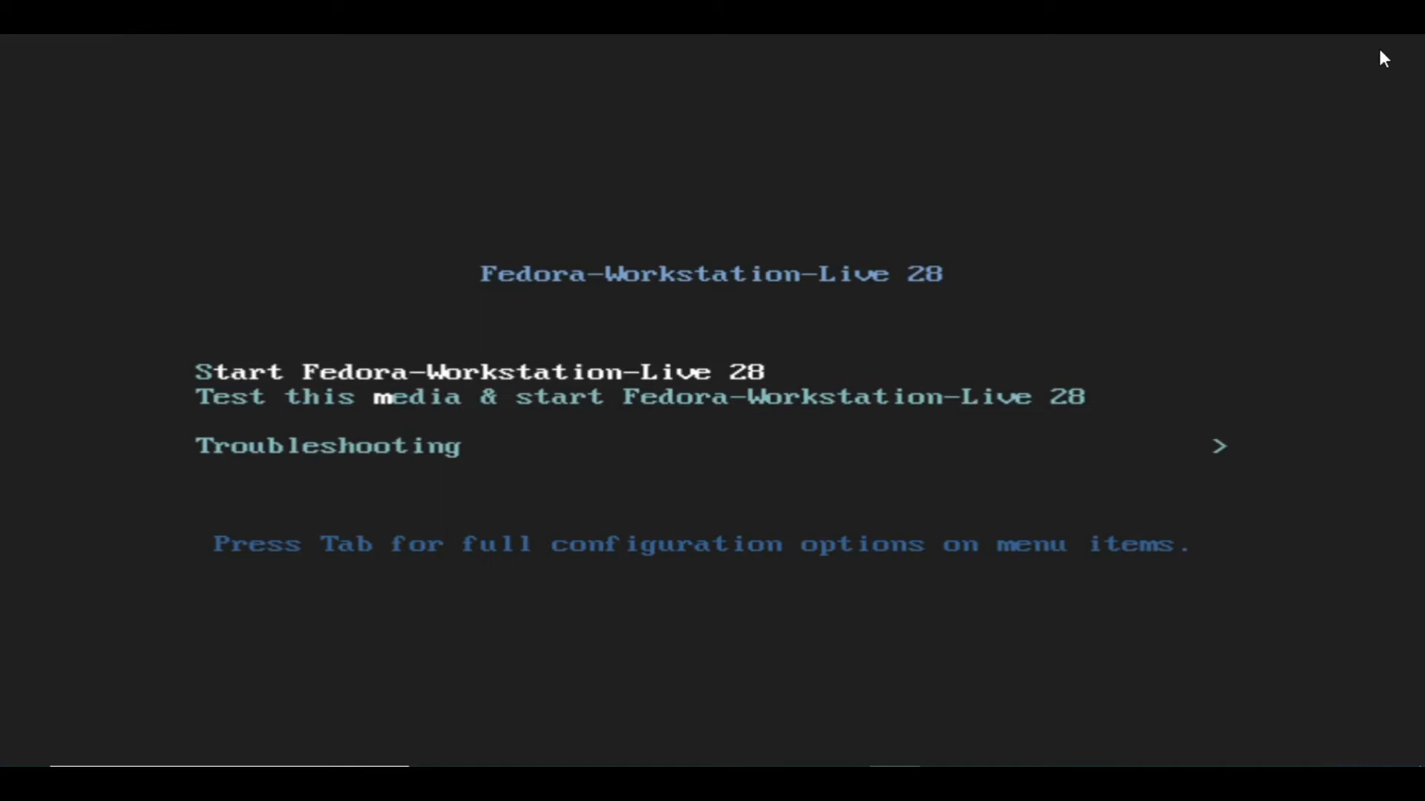
{"action": "key", "text": "Return"}
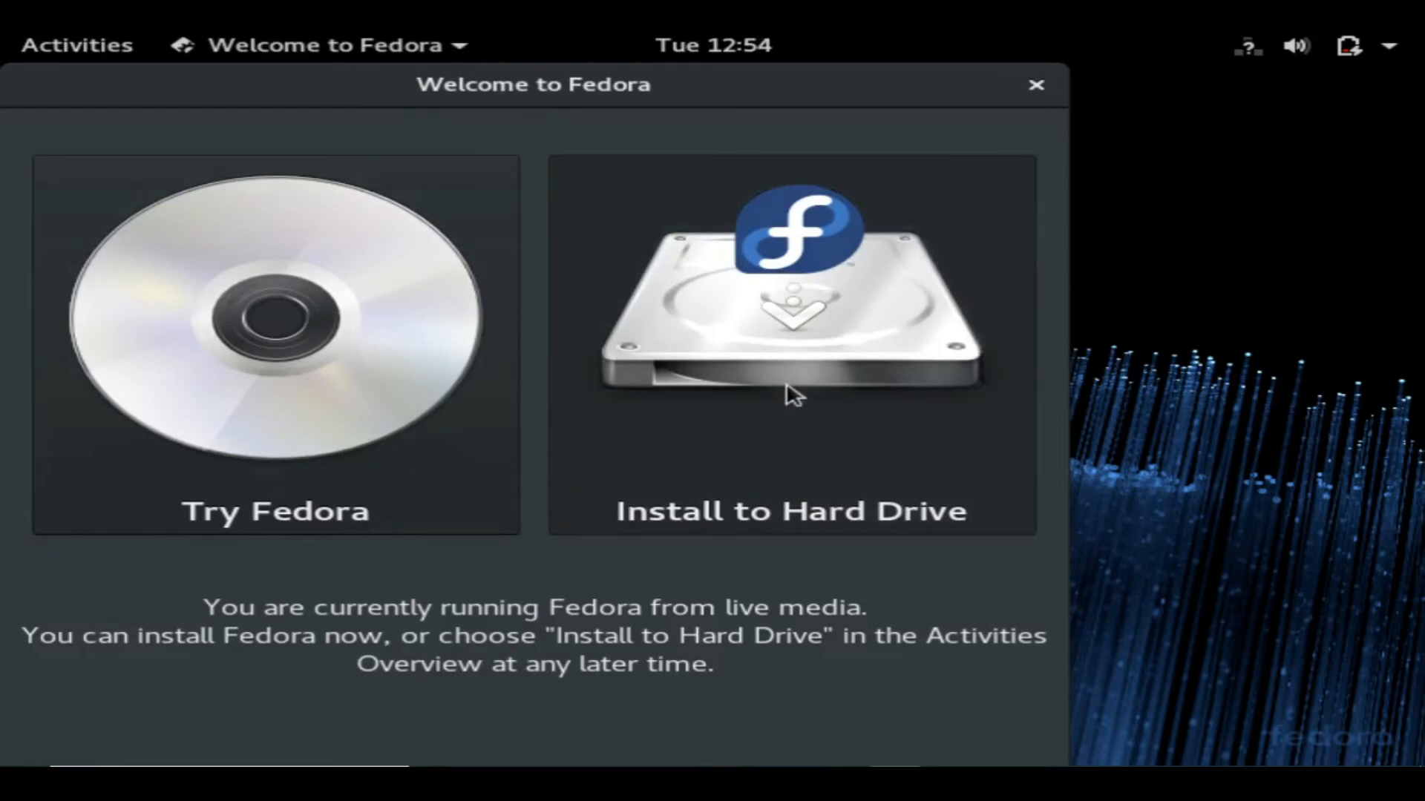
Launch Install to Hard Drive with English (India) as the installer language.
{"action": "left_click", "coordinate": [792, 394]}
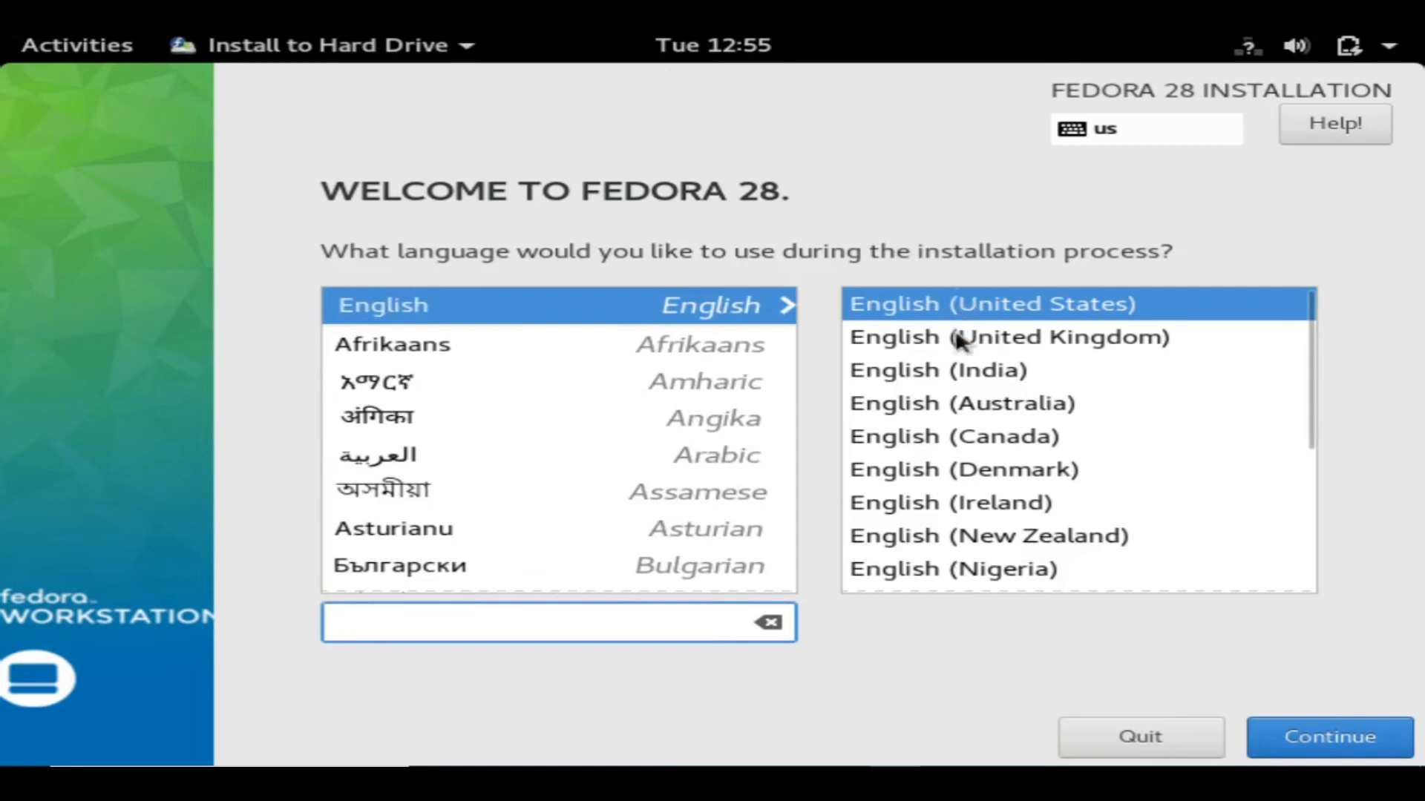
{"action": "left_click", "coordinate": [957, 371]}
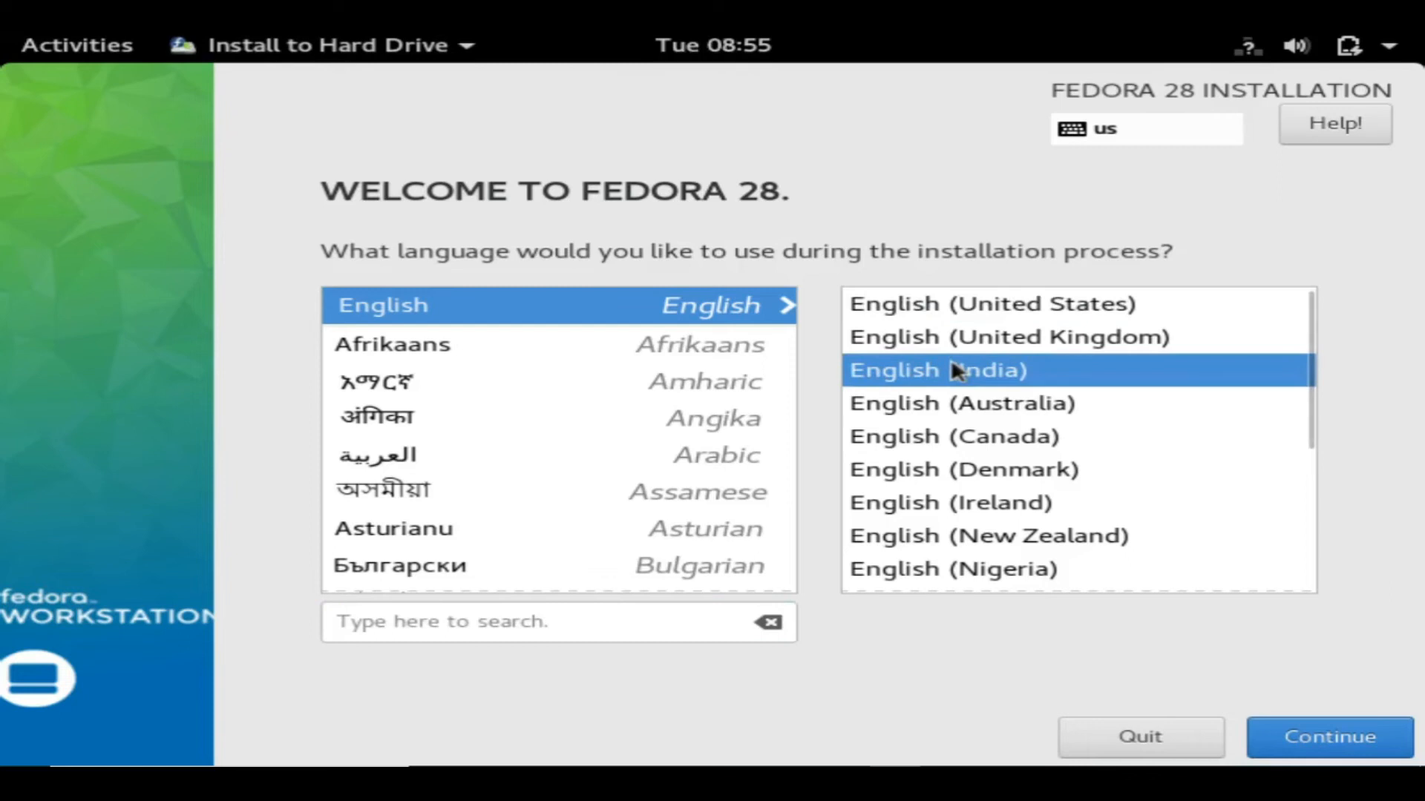
{"action": "left_click", "coordinate": [1346, 737]}
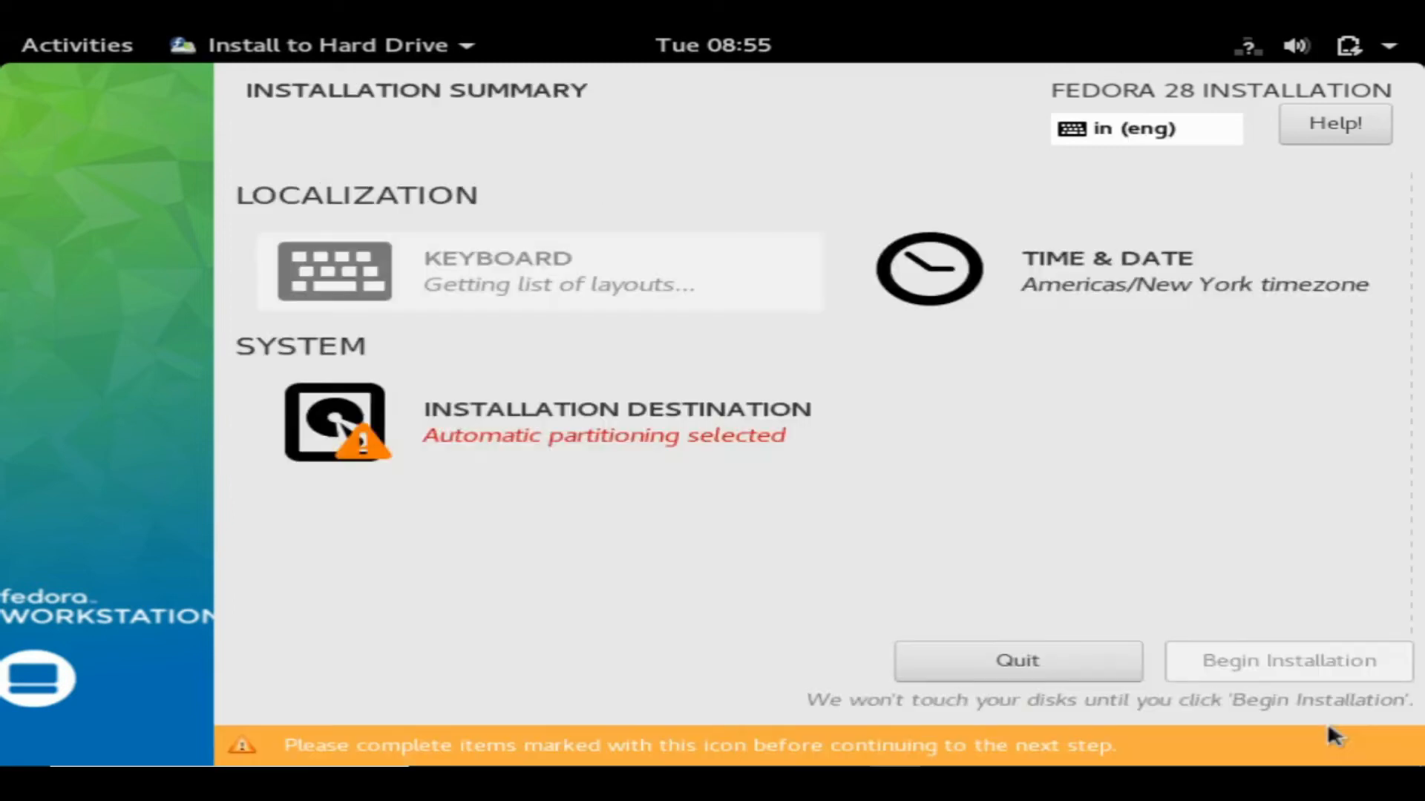
From the Activities overview, restore the Anaconda installer window and open TIME & DATE.
{"action": "mouse_move", "coordinate": [5, 35]}
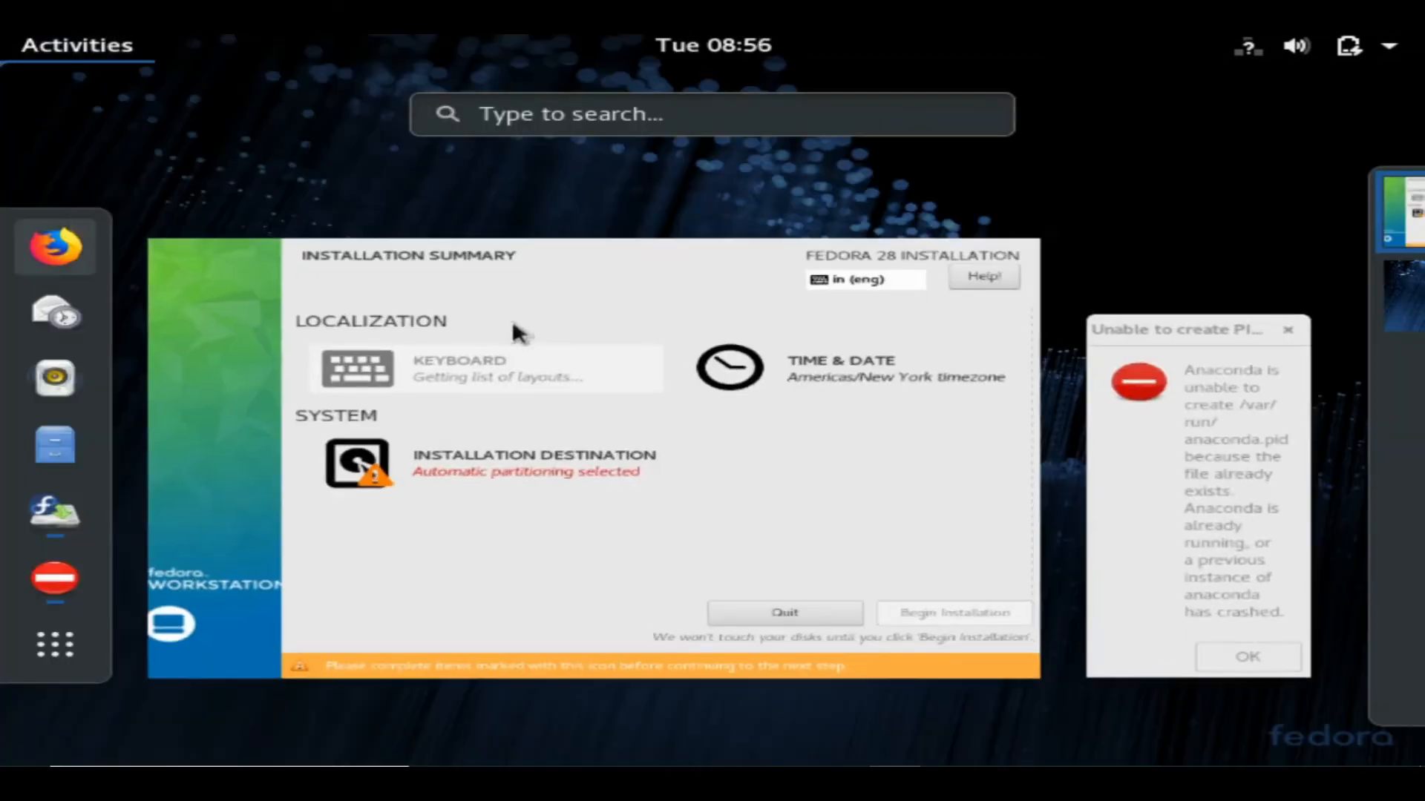
{"action": "left_click", "coordinate": [812, 347]}
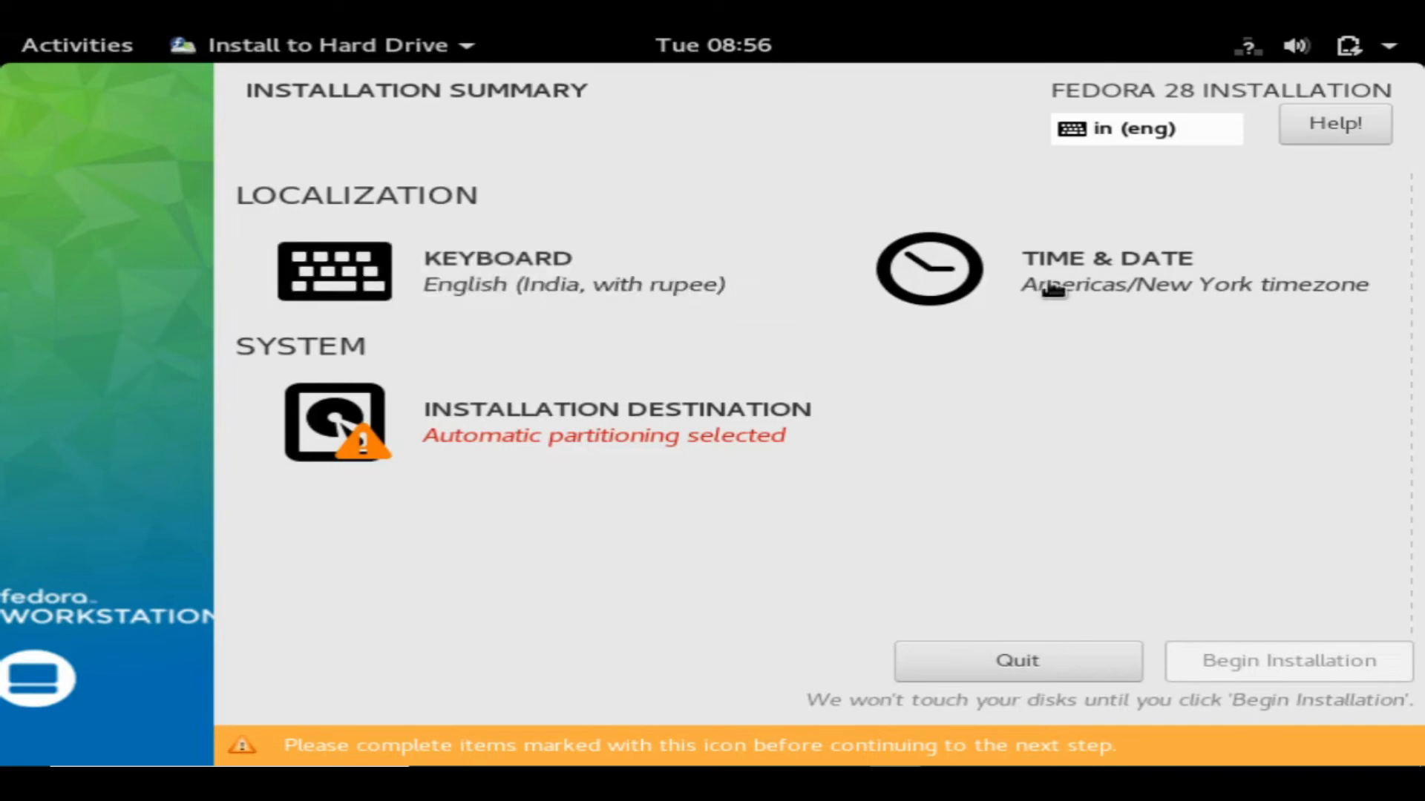
{"action": "left_click", "coordinate": [1053, 290]}
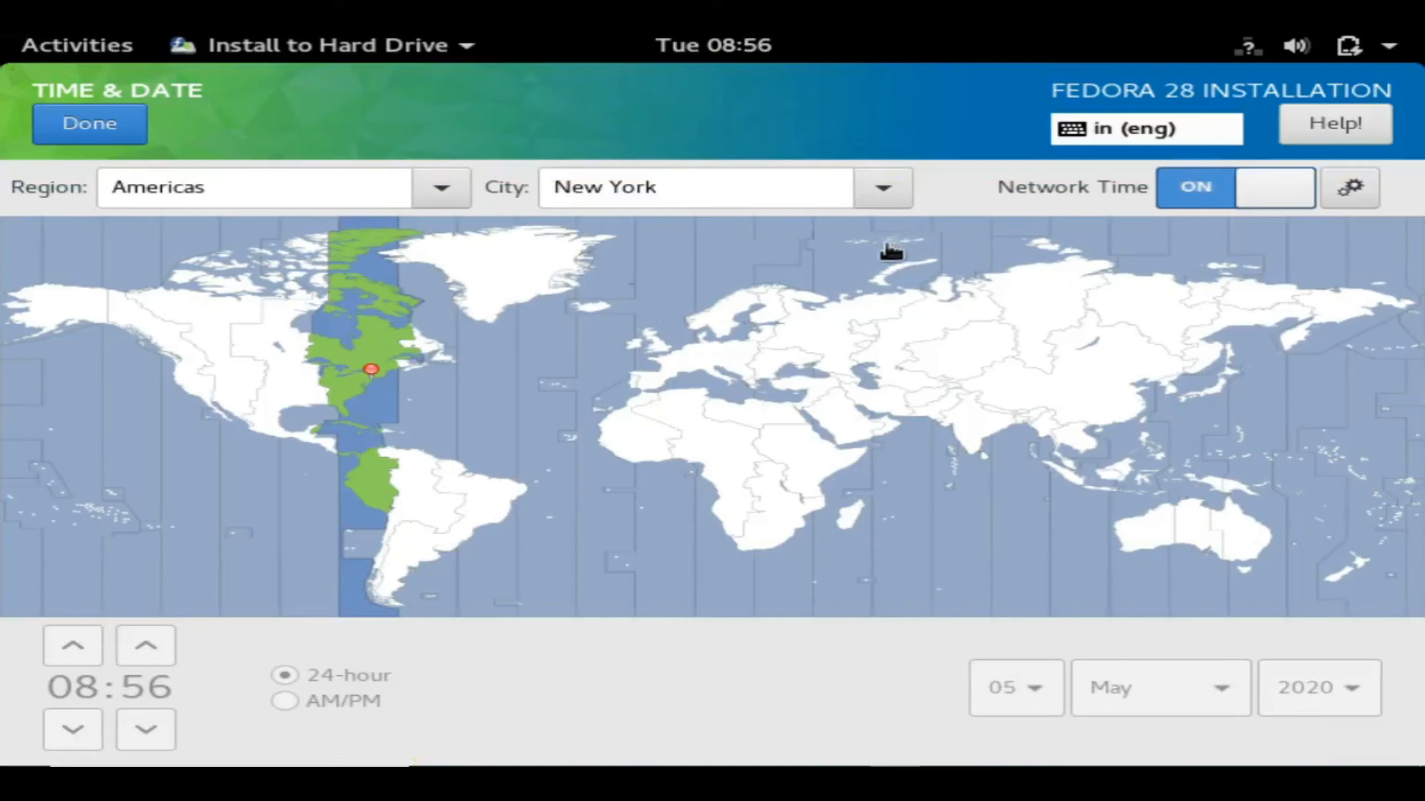
Pick India on the time zone map for Asia/Kolkata and confirm with Done.
{"action": "left_click", "coordinate": [980, 429]}
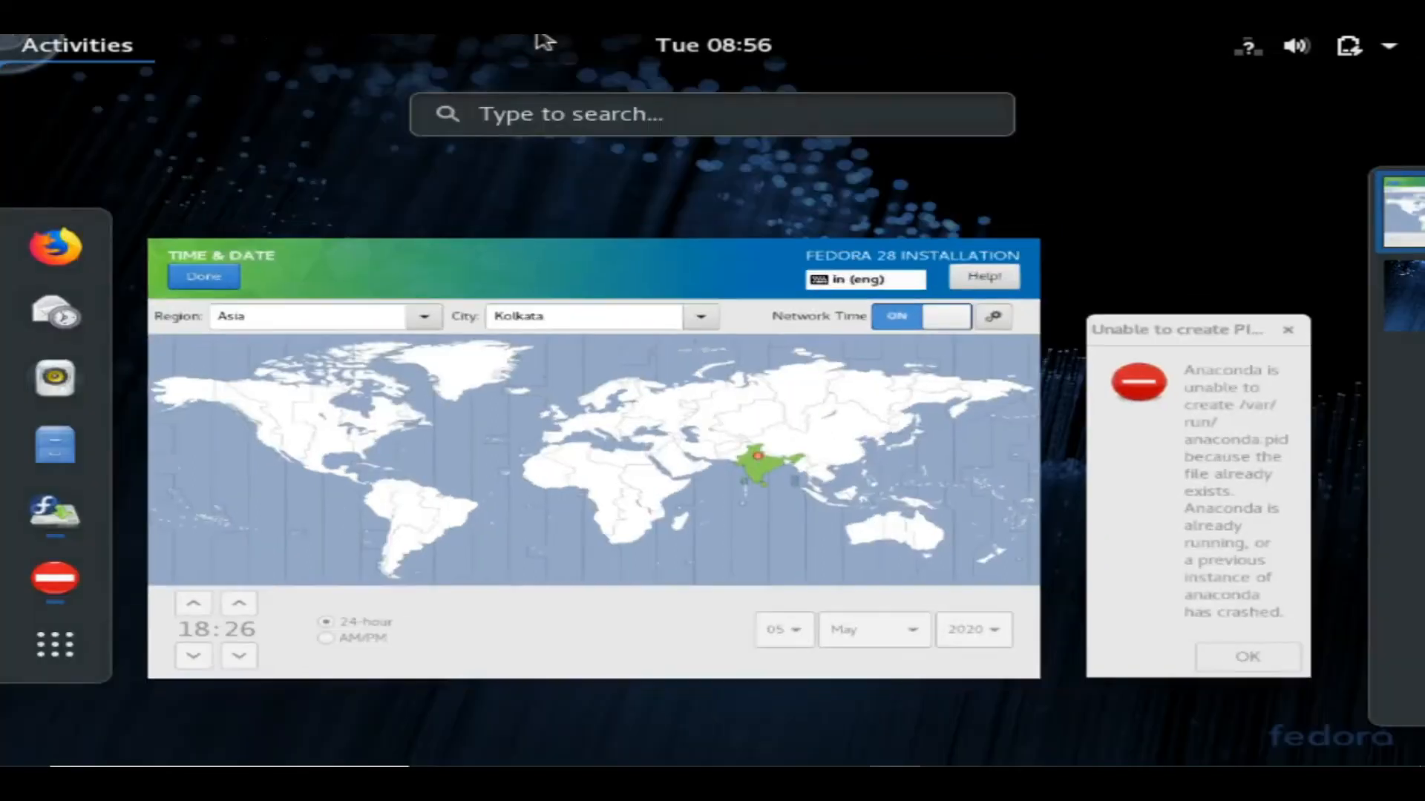
{"action": "left_click", "coordinate": [441, 593]}
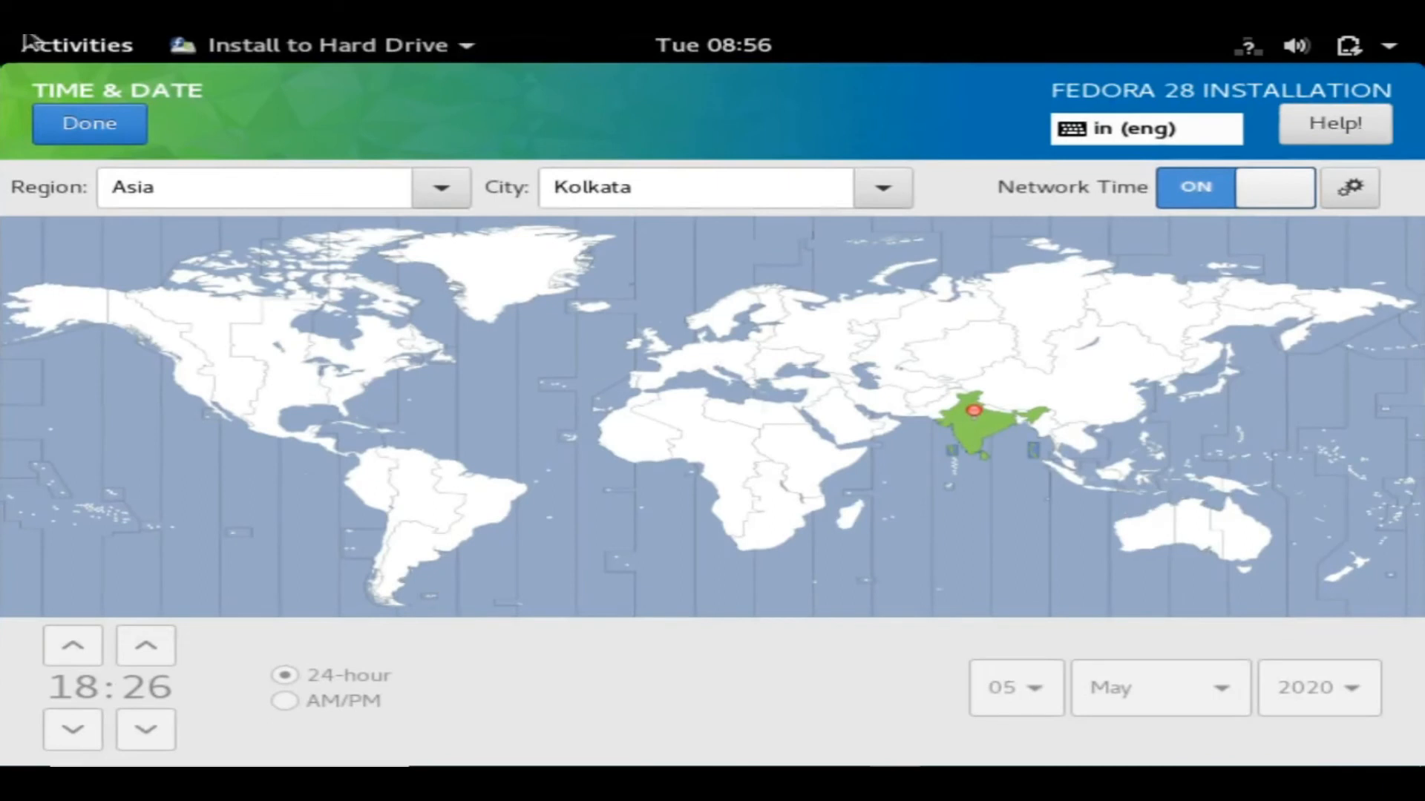
{"action": "left_click", "coordinate": [48, 44]}
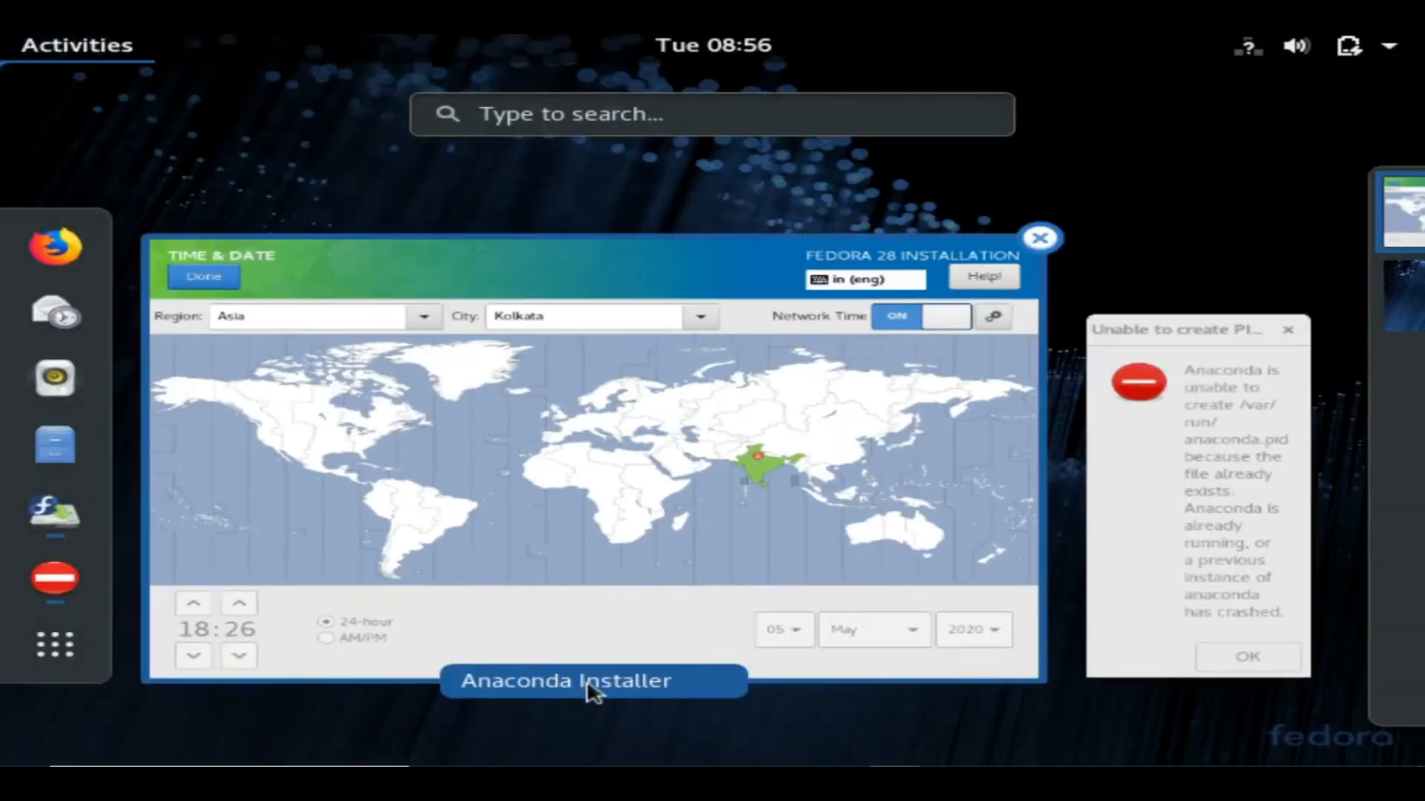
{"action": "left_click", "coordinate": [545, 608]}
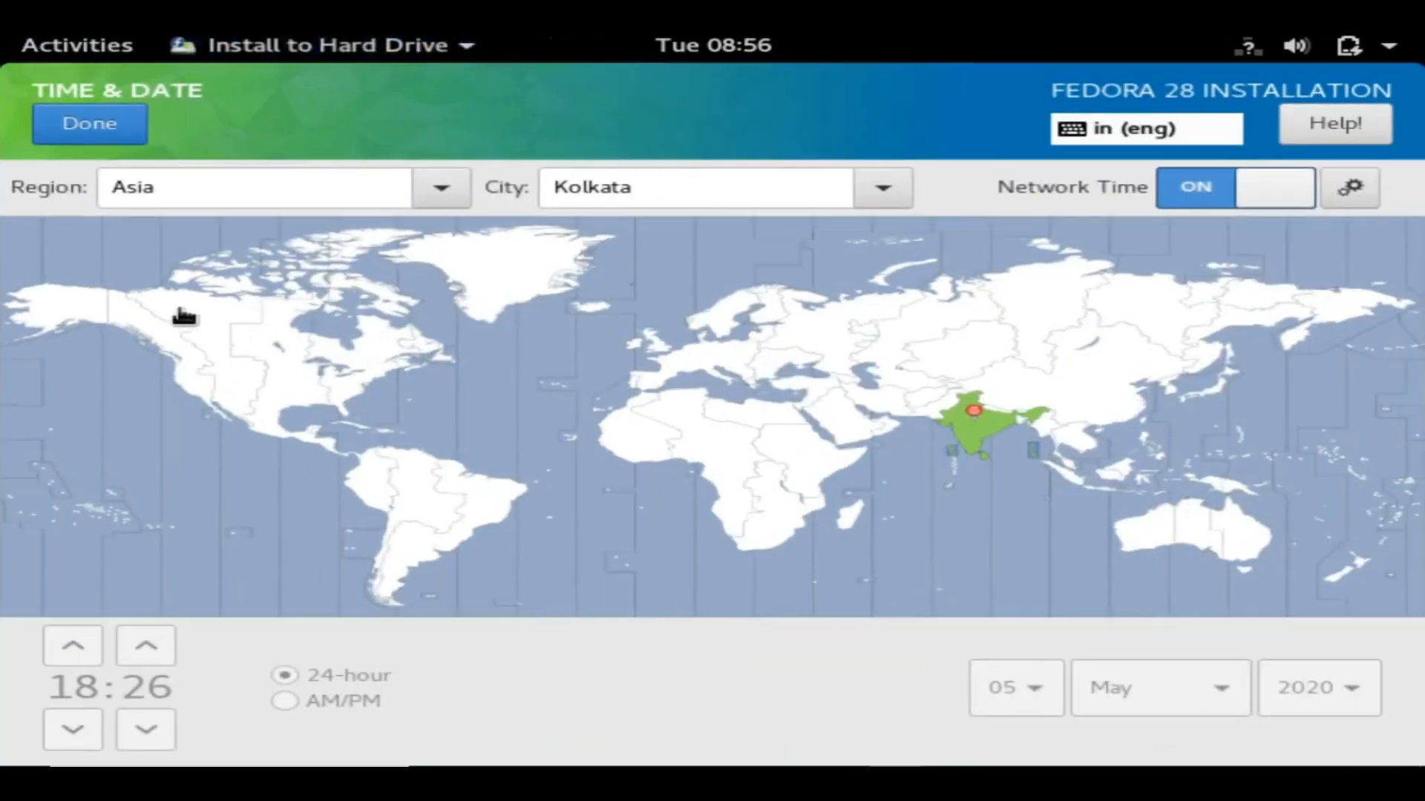
{"action": "left_click", "coordinate": [74, 134]}
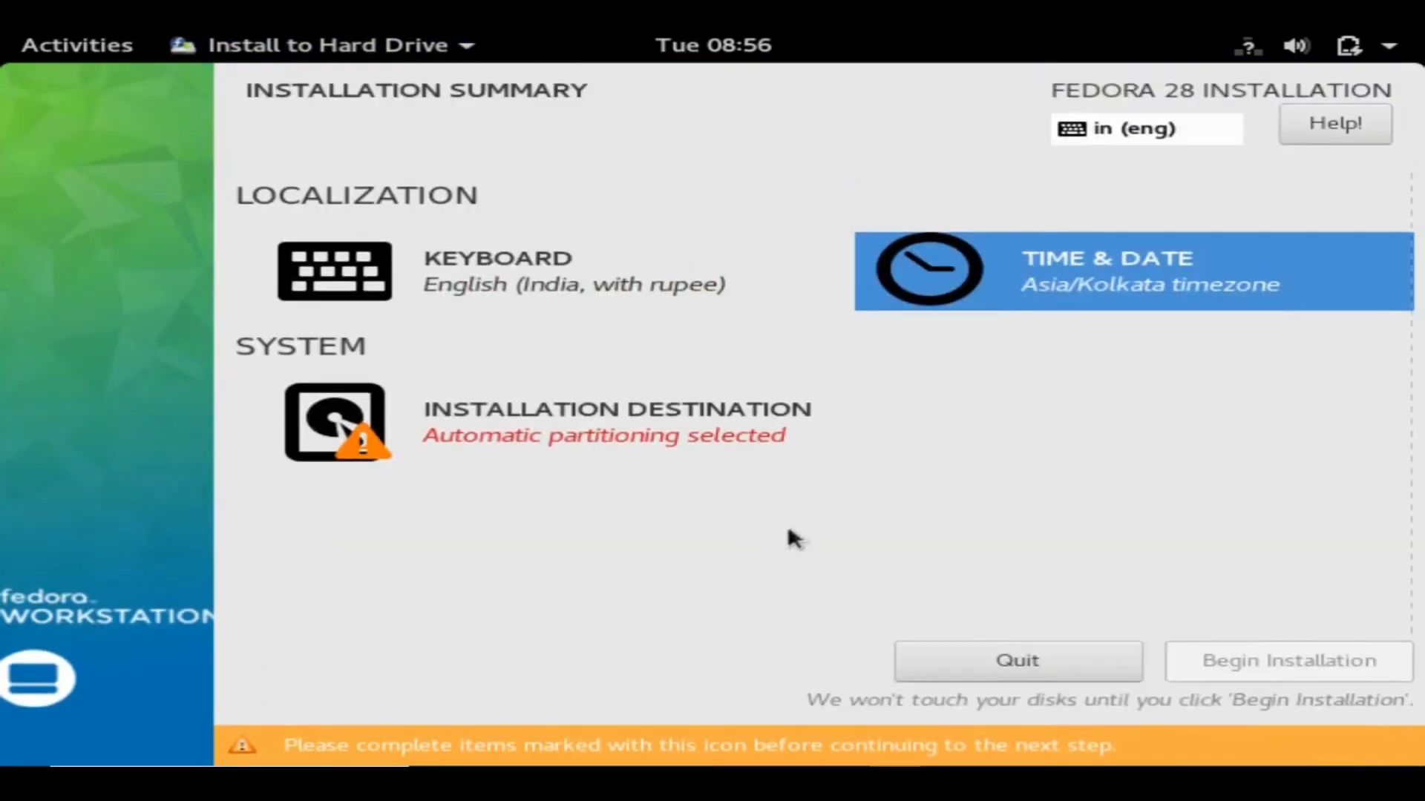
Keep the 40 GiB ATA VBOX HARDDISK with Automatic storage as the destination and confirm.
{"action": "left_click", "coordinate": [592, 430]}
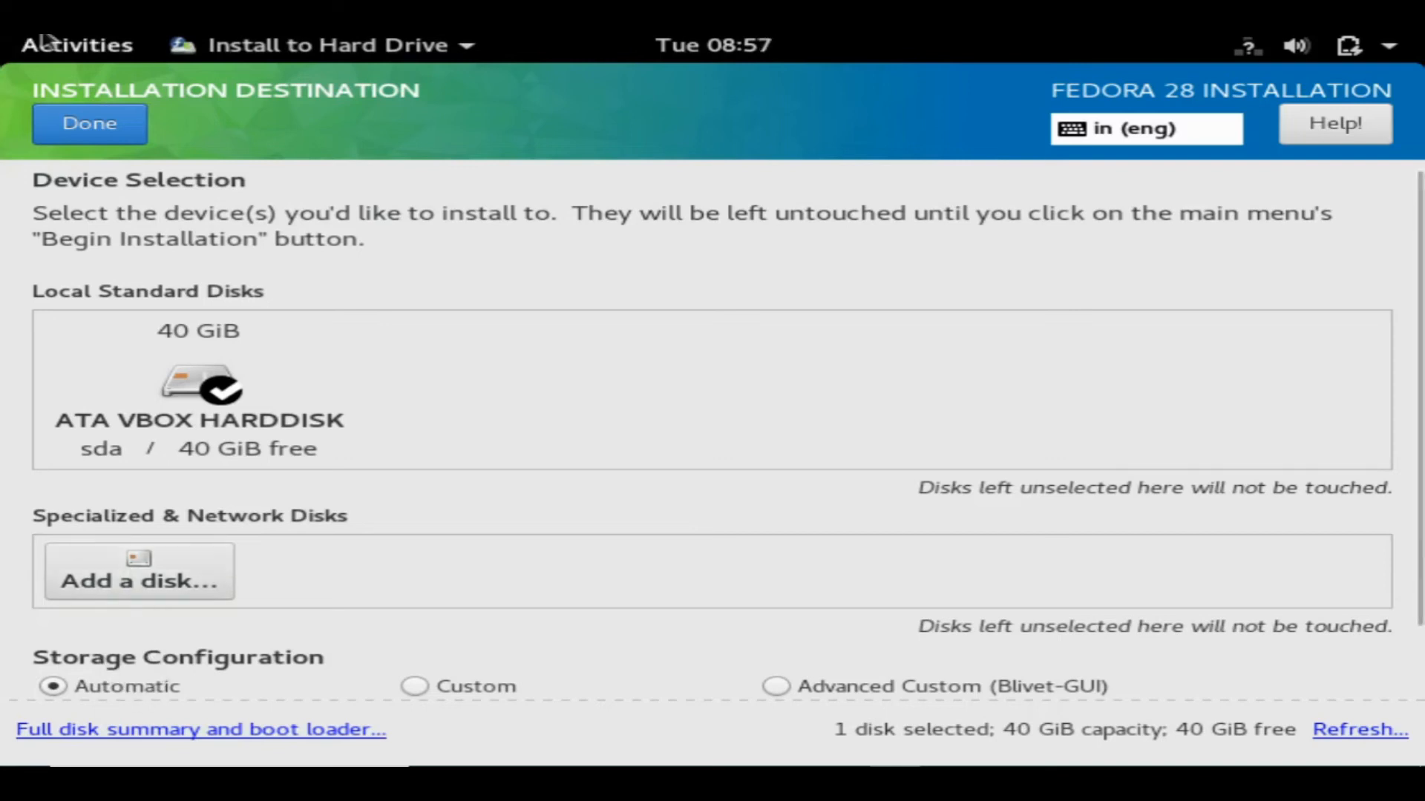
{"action": "left_click", "coordinate": [96, 116]}
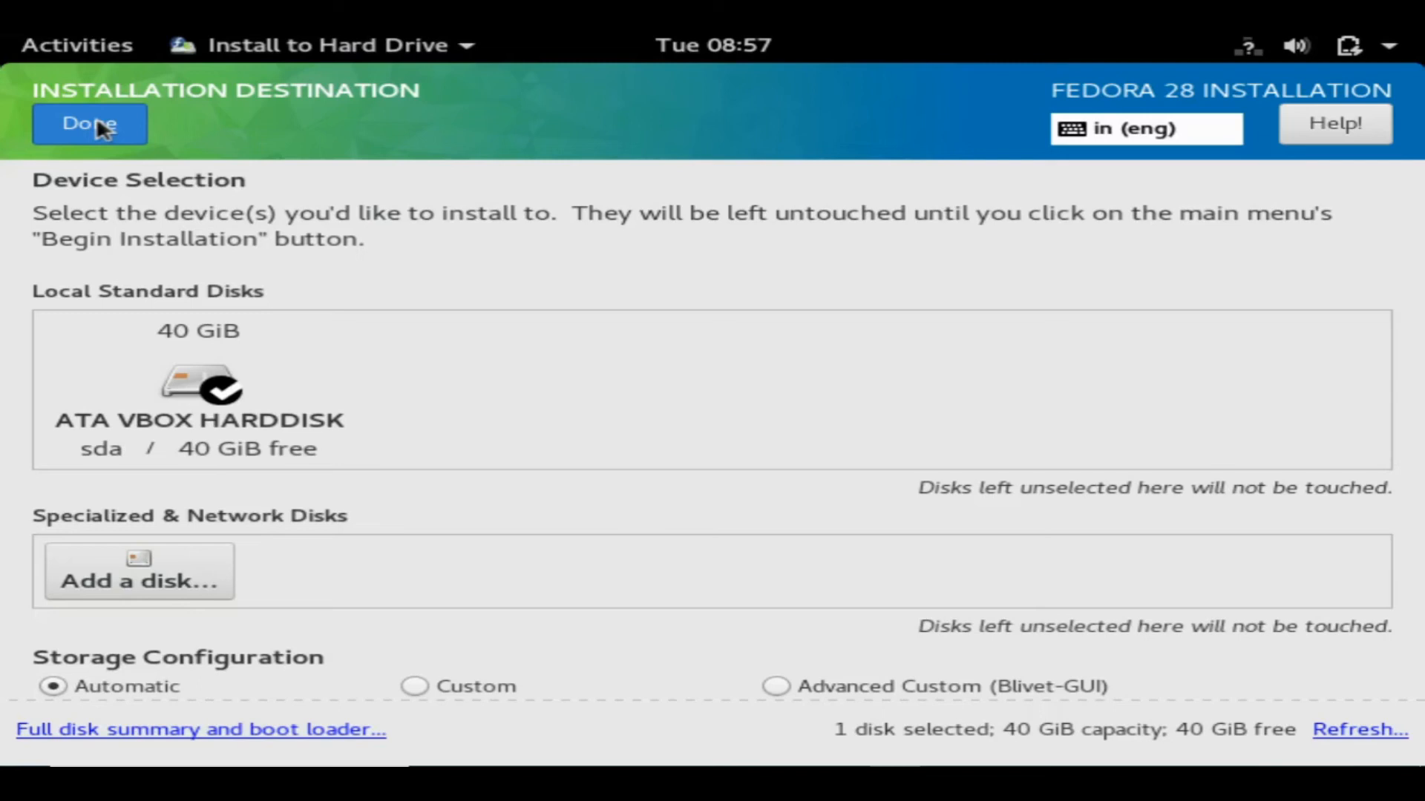
{"action": "left_click", "coordinate": [97, 123]}
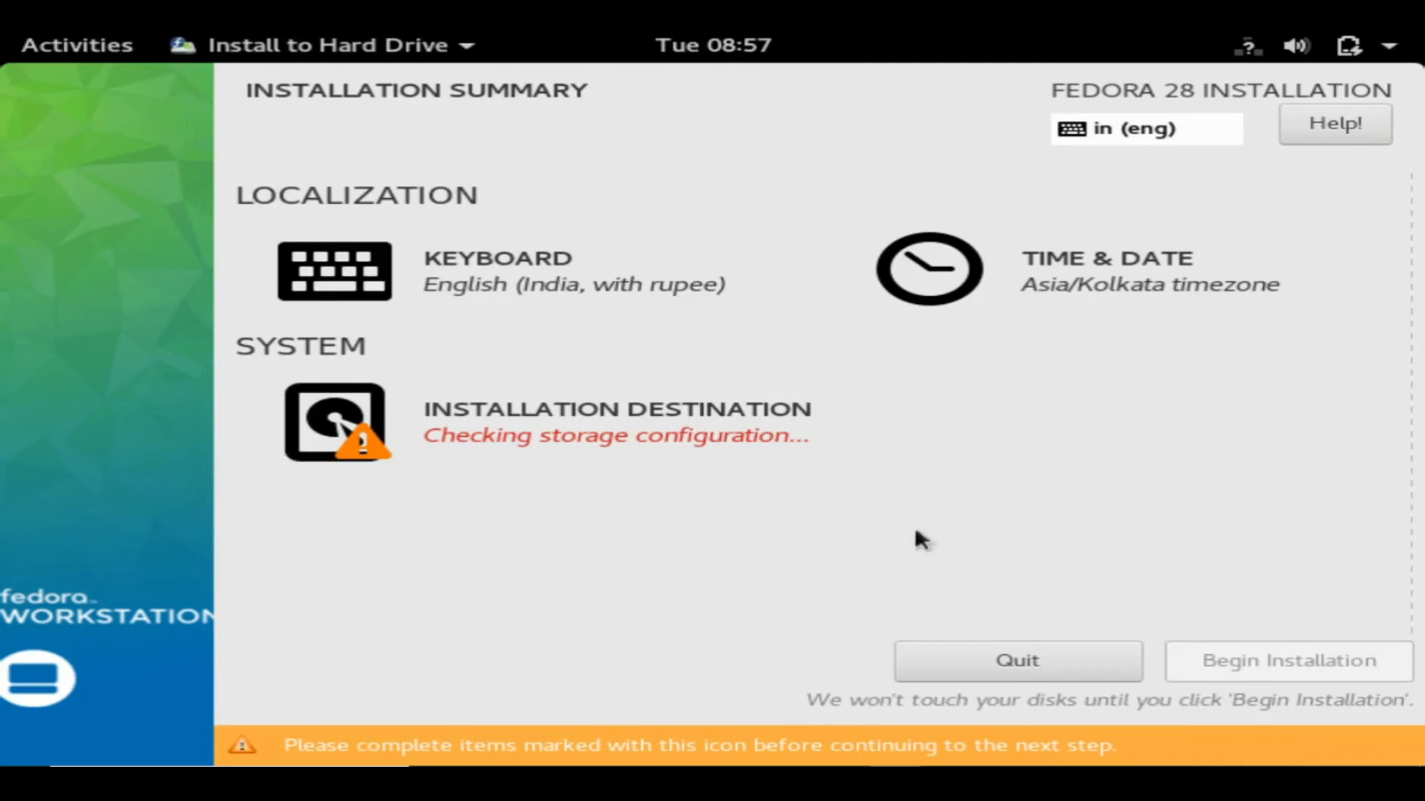
Choose Custom storage configuration under Installation Destination to reach Manual Partitioning.
{"action": "left_click", "coordinate": [594, 423]}
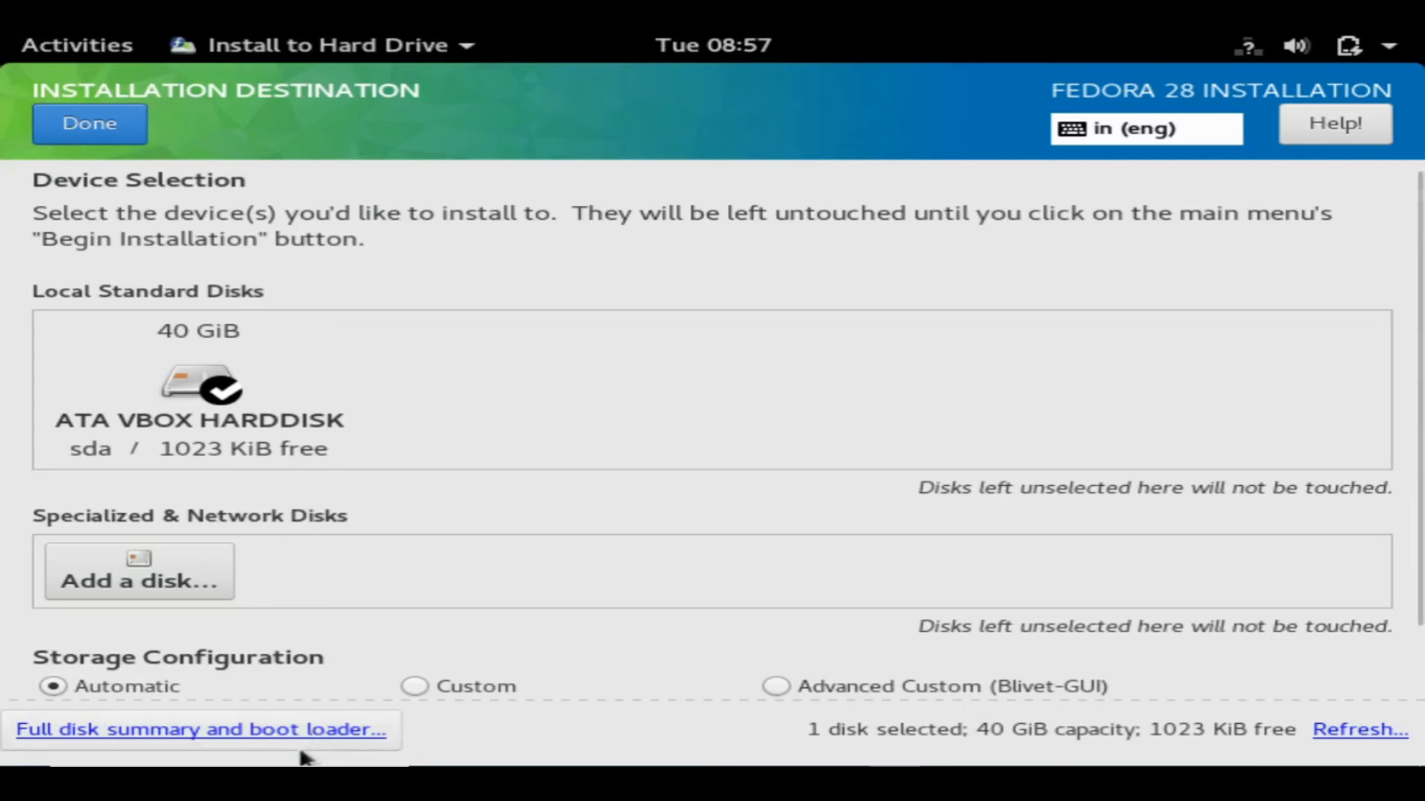
{"action": "left_click", "coordinate": [474, 684]}
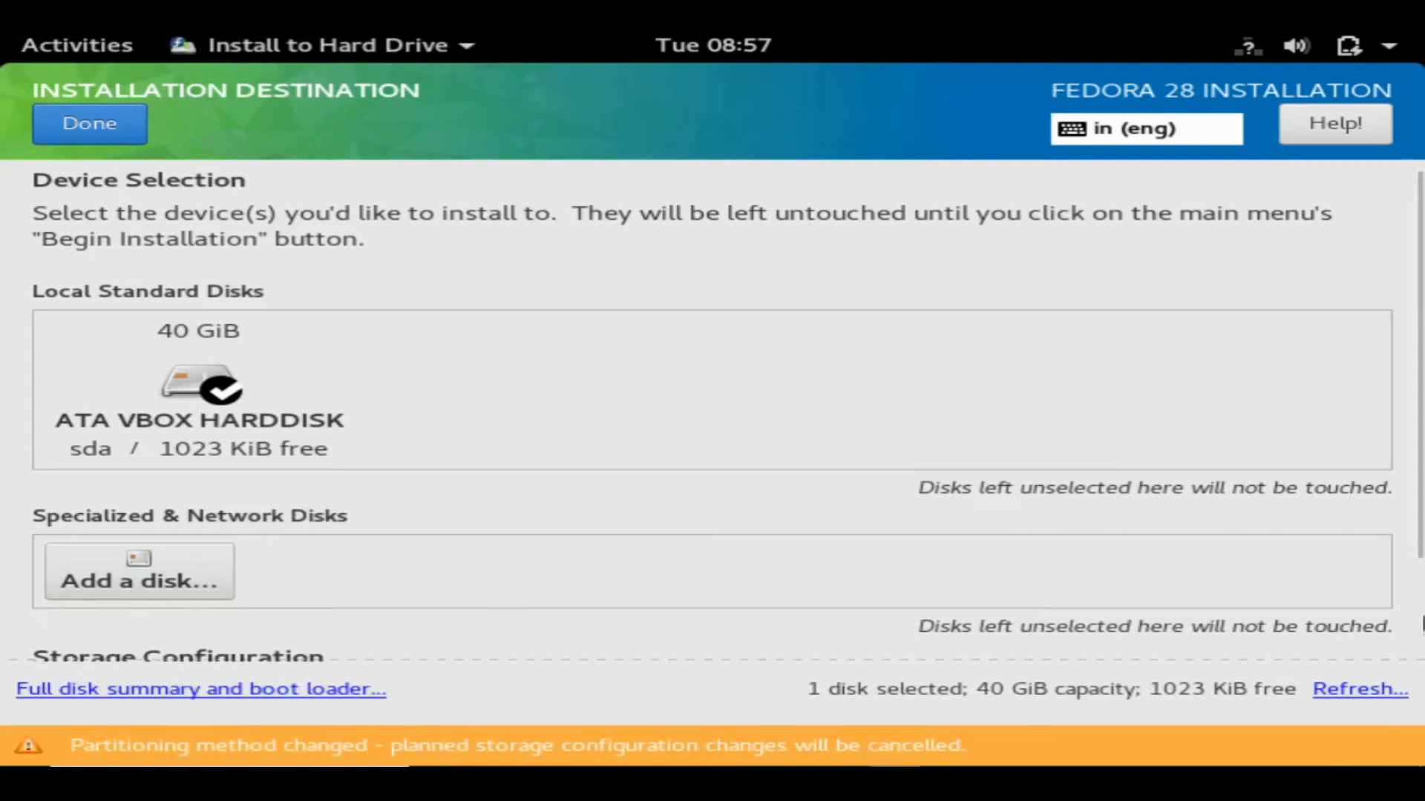
{"action": "left_click", "coordinate": [106, 142]}
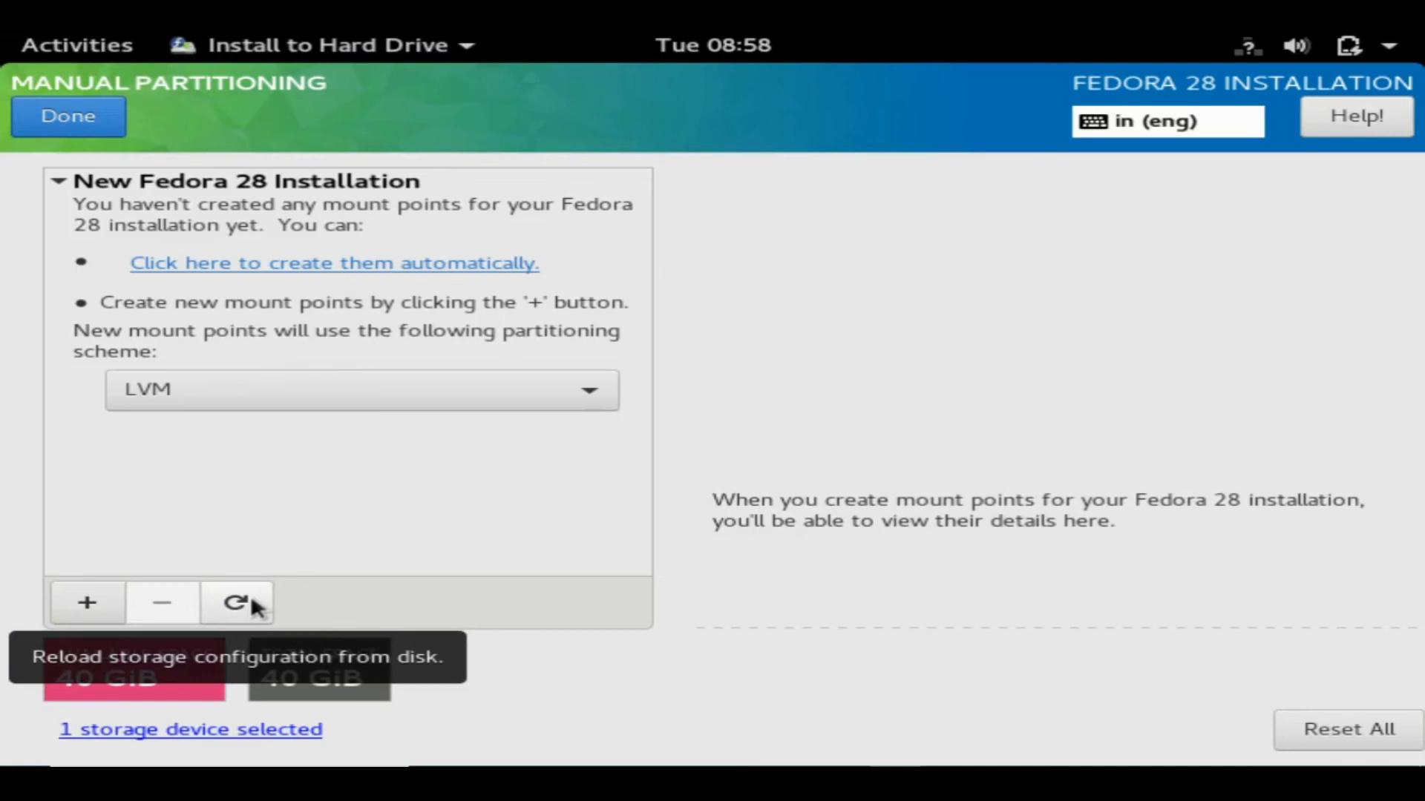
Add a 500 MiB /boot mount point, created as ext4 on sda1.
{"action": "left_click", "coordinate": [80, 602]}
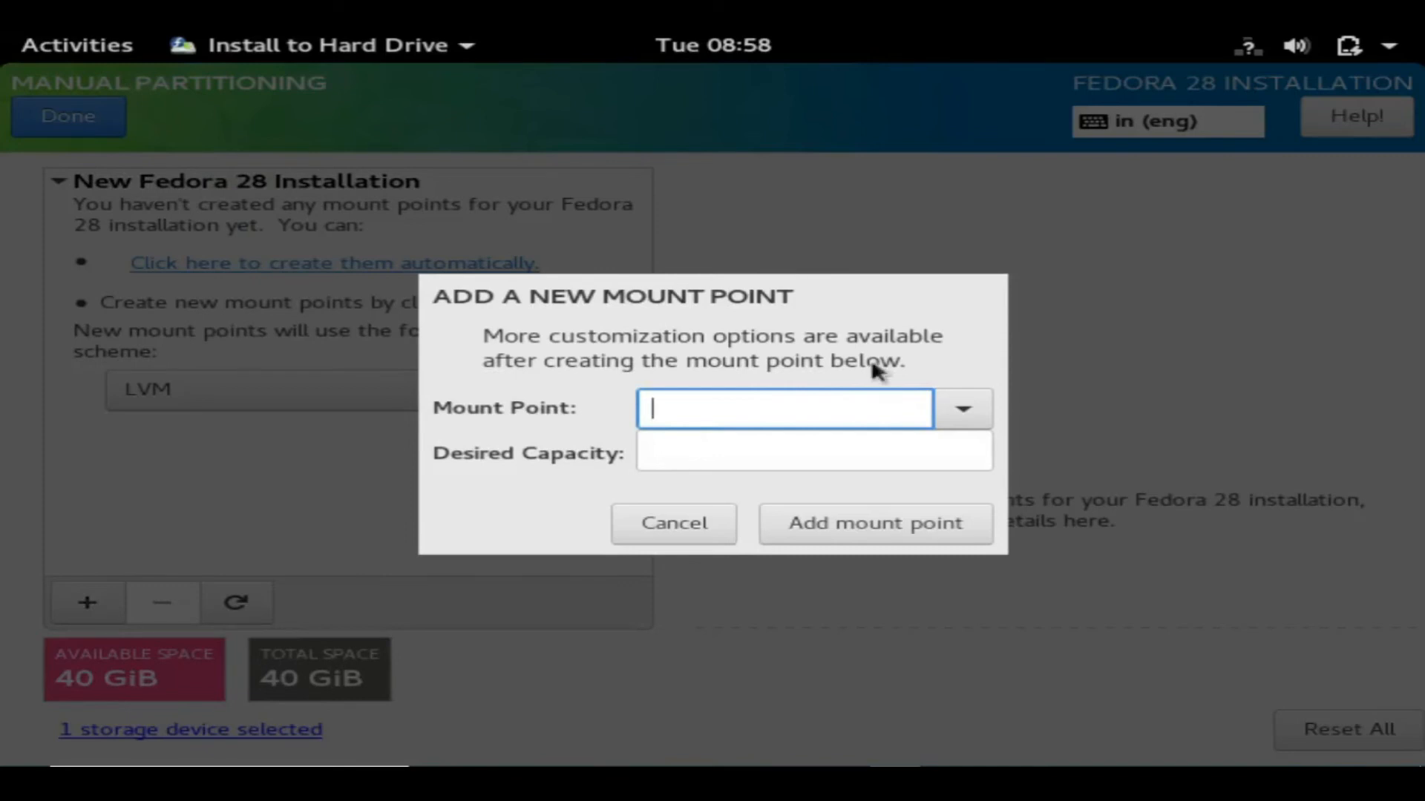
{"action": "left_click", "coordinate": [951, 410]}
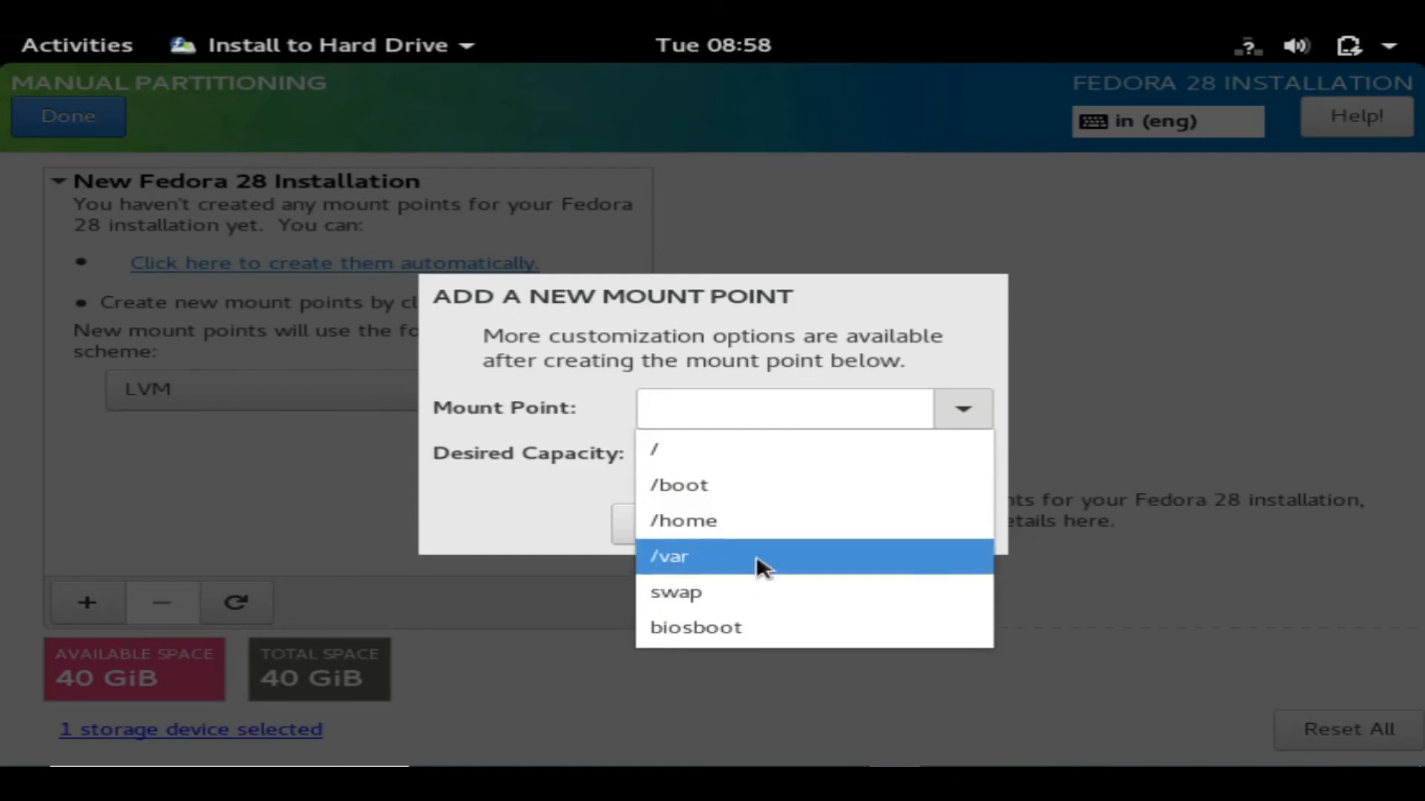
{"action": "left_click", "coordinate": [744, 491]}
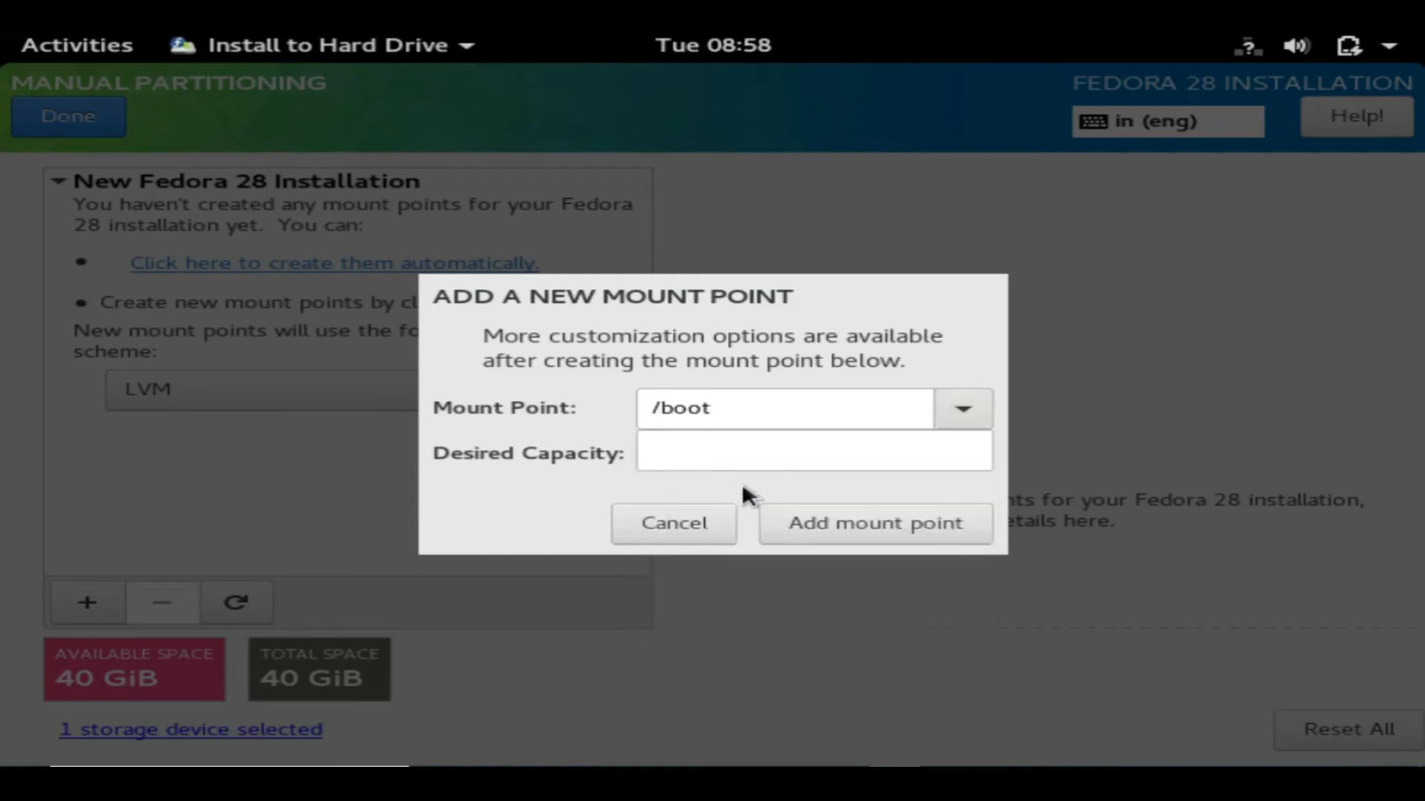
{"action": "left_click", "coordinate": [744, 452]}
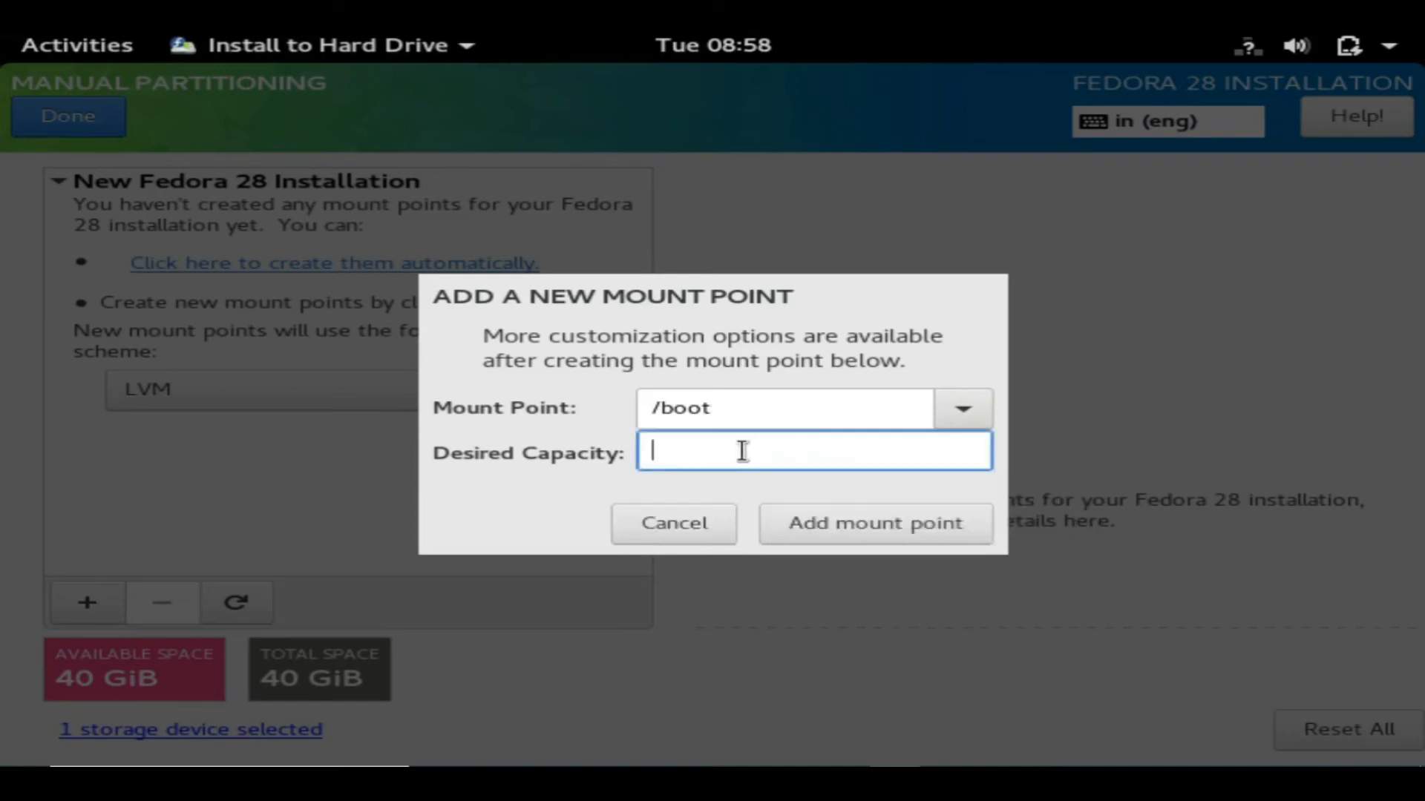
{"action": "type", "text": "500"}
{"action": "left_click", "coordinate": [818, 516]}
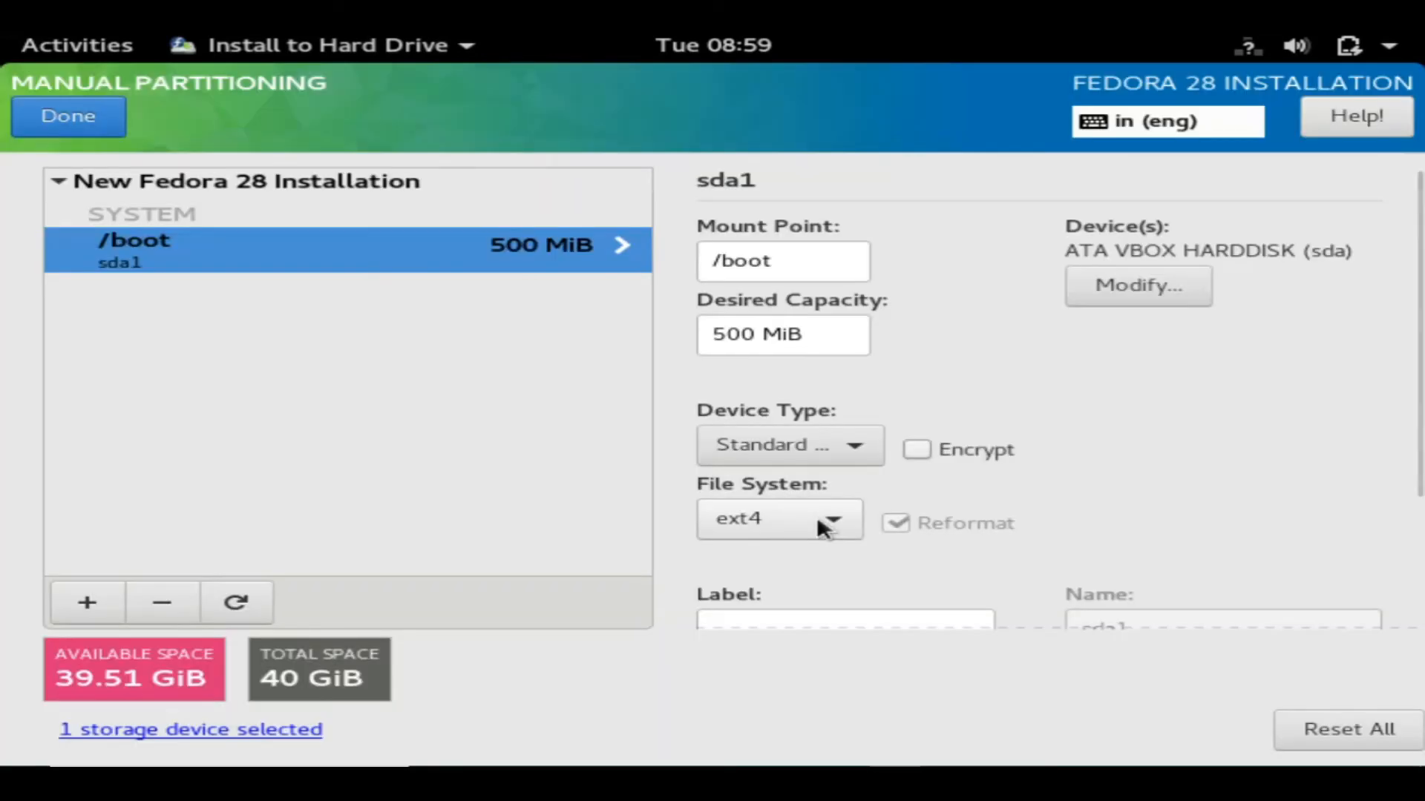
{"action": "mouse_move", "coordinate": [3, 38]}
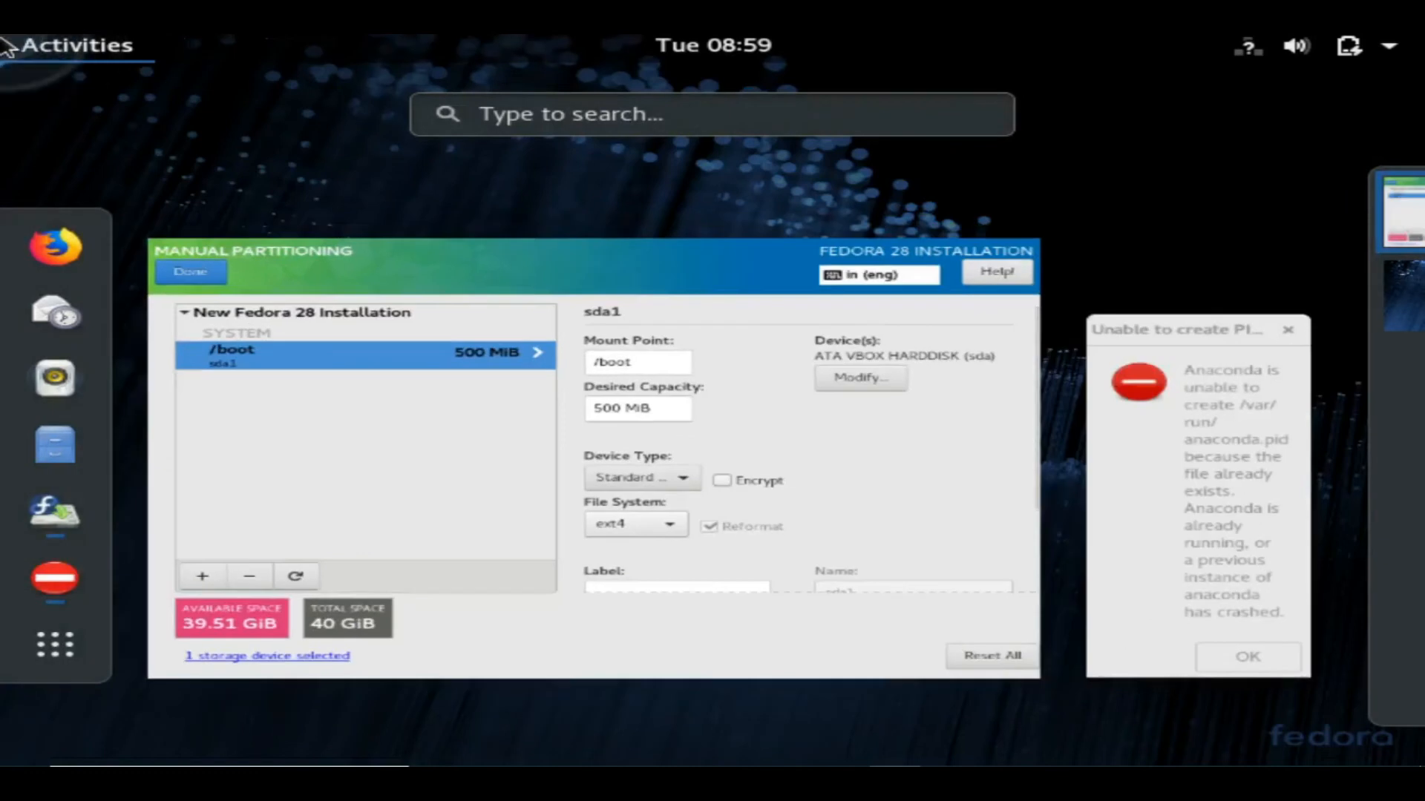
{"action": "left_click", "coordinate": [648, 591]}
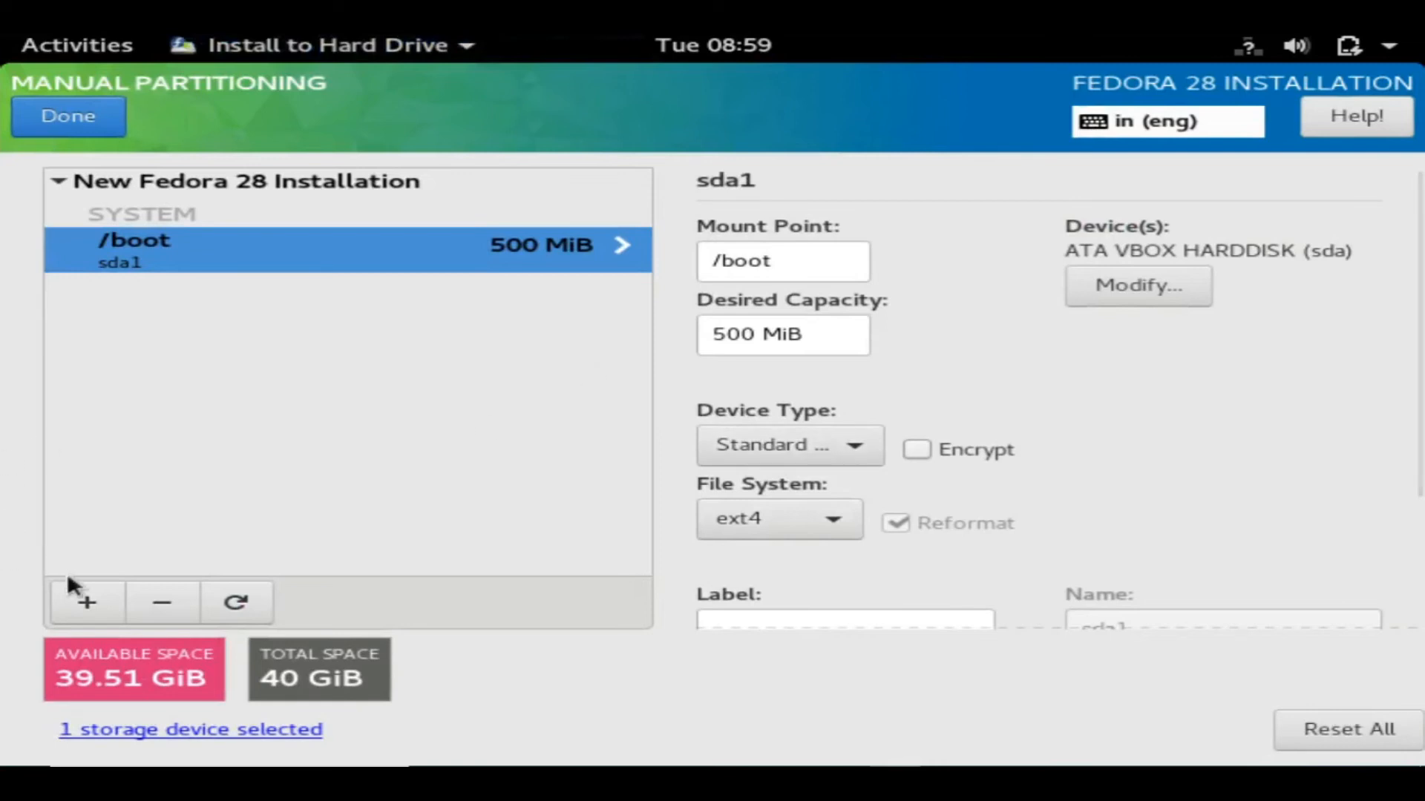
Add a swap mount point with 8000 desired capacity, giving 7.81 GiB of LVM swap.
{"action": "left_click", "coordinate": [89, 601]}
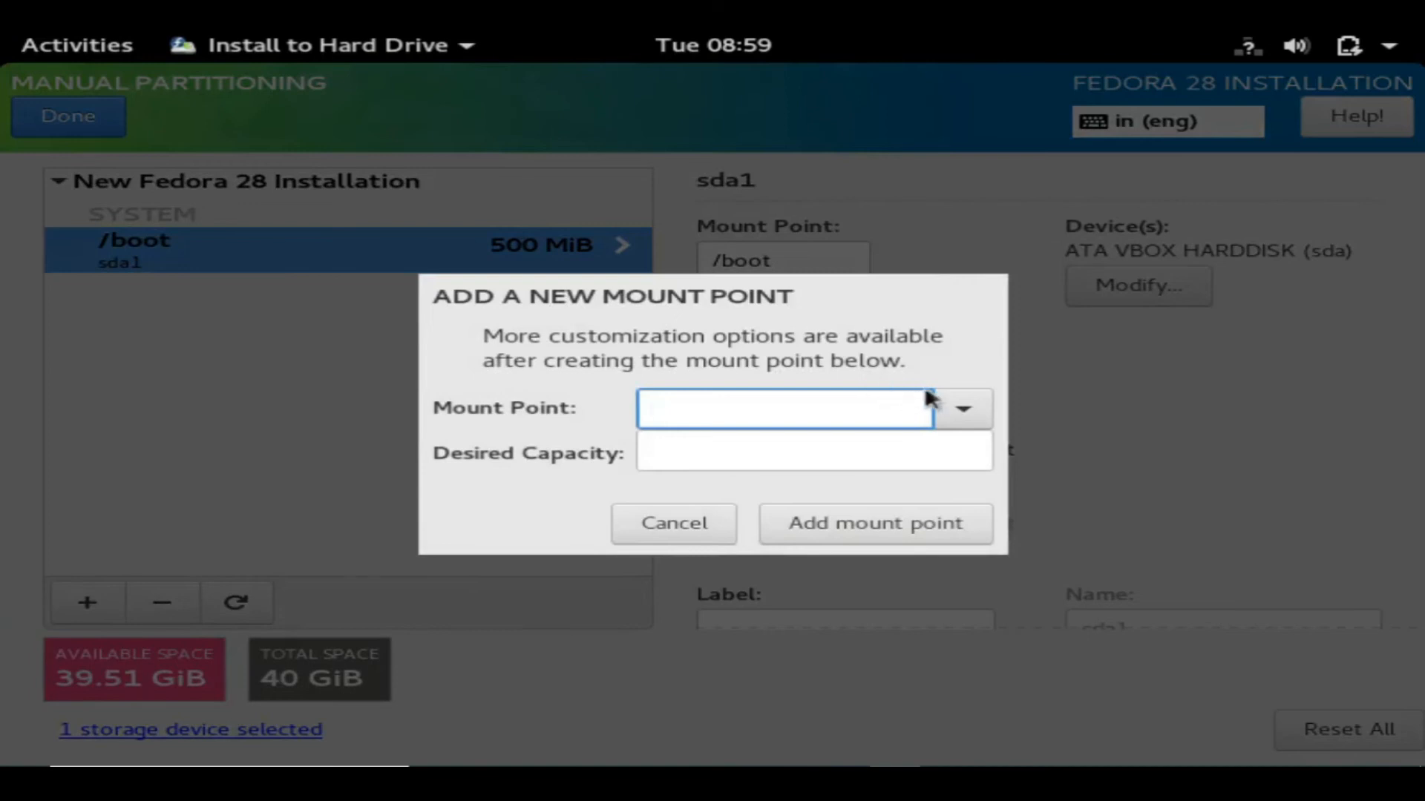
{"action": "left_click", "coordinate": [955, 408]}
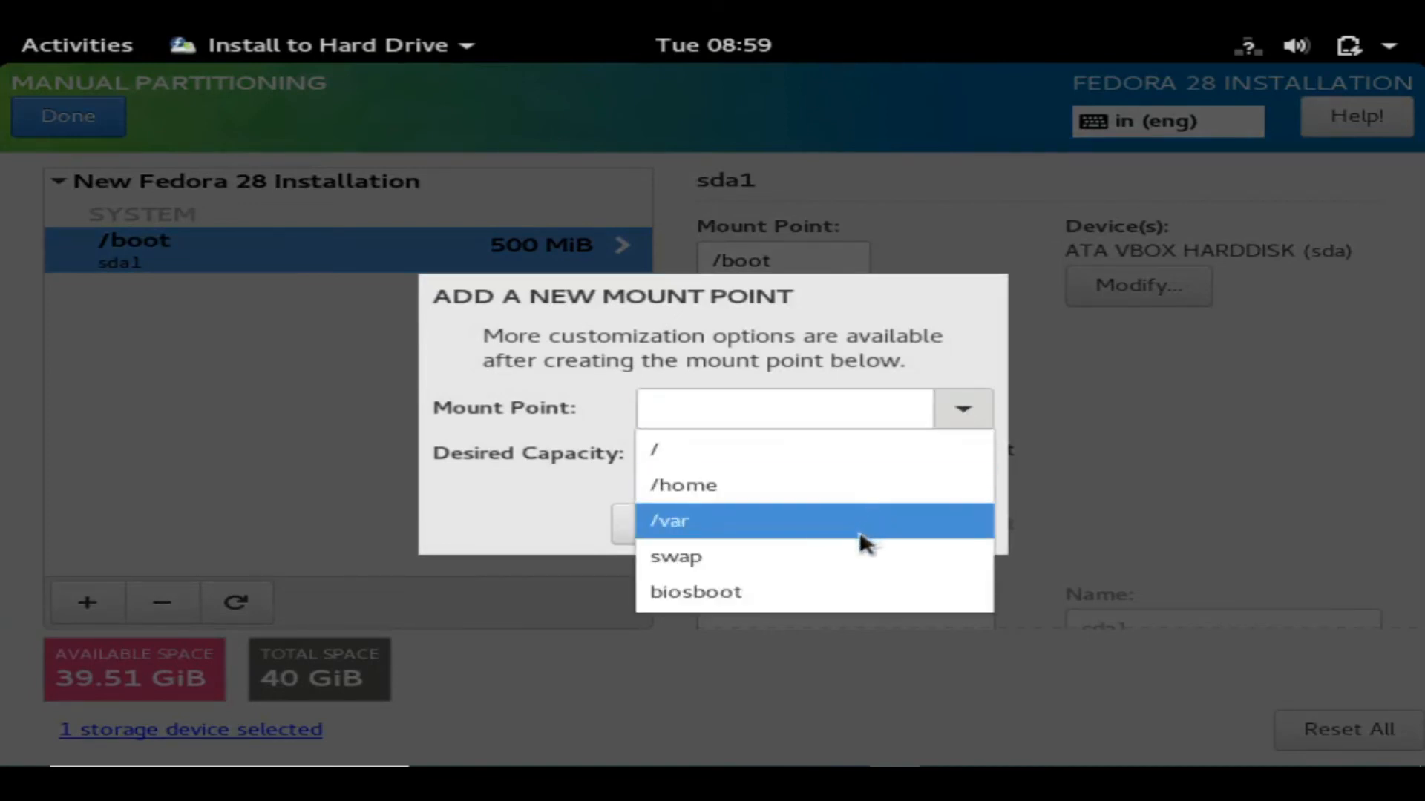
{"action": "left_click", "coordinate": [847, 549]}
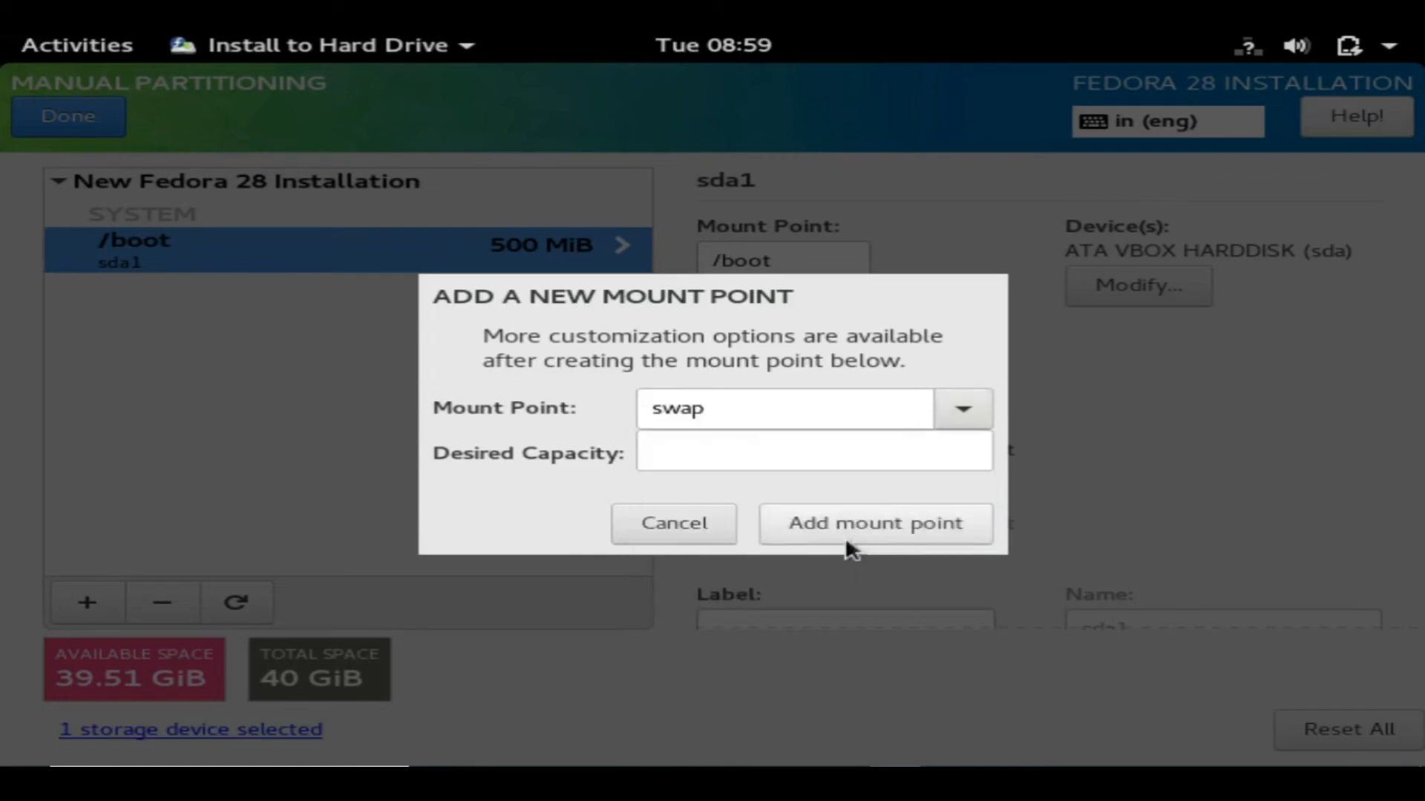
{"action": "left_click", "coordinate": [841, 448]}
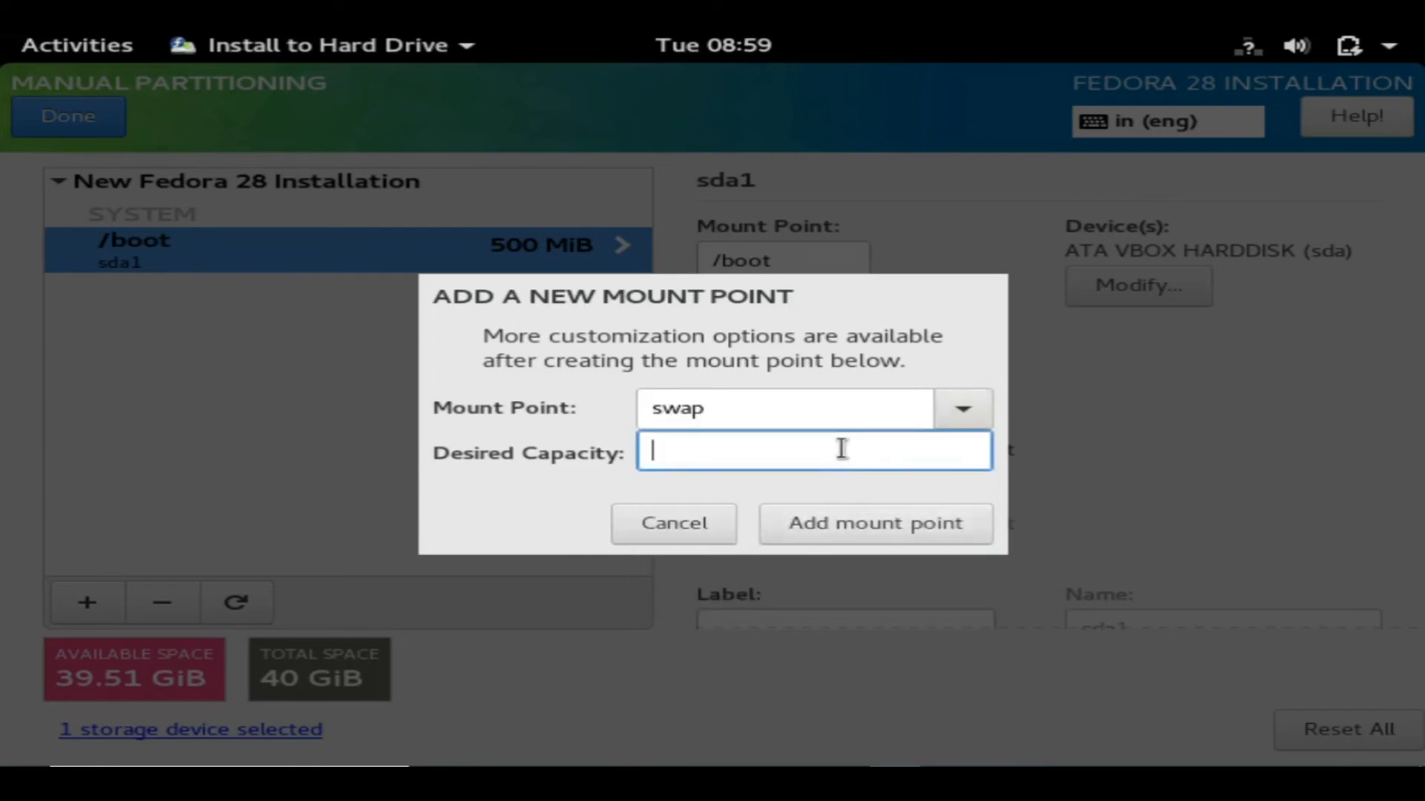
{"action": "type", "text": "8000"}
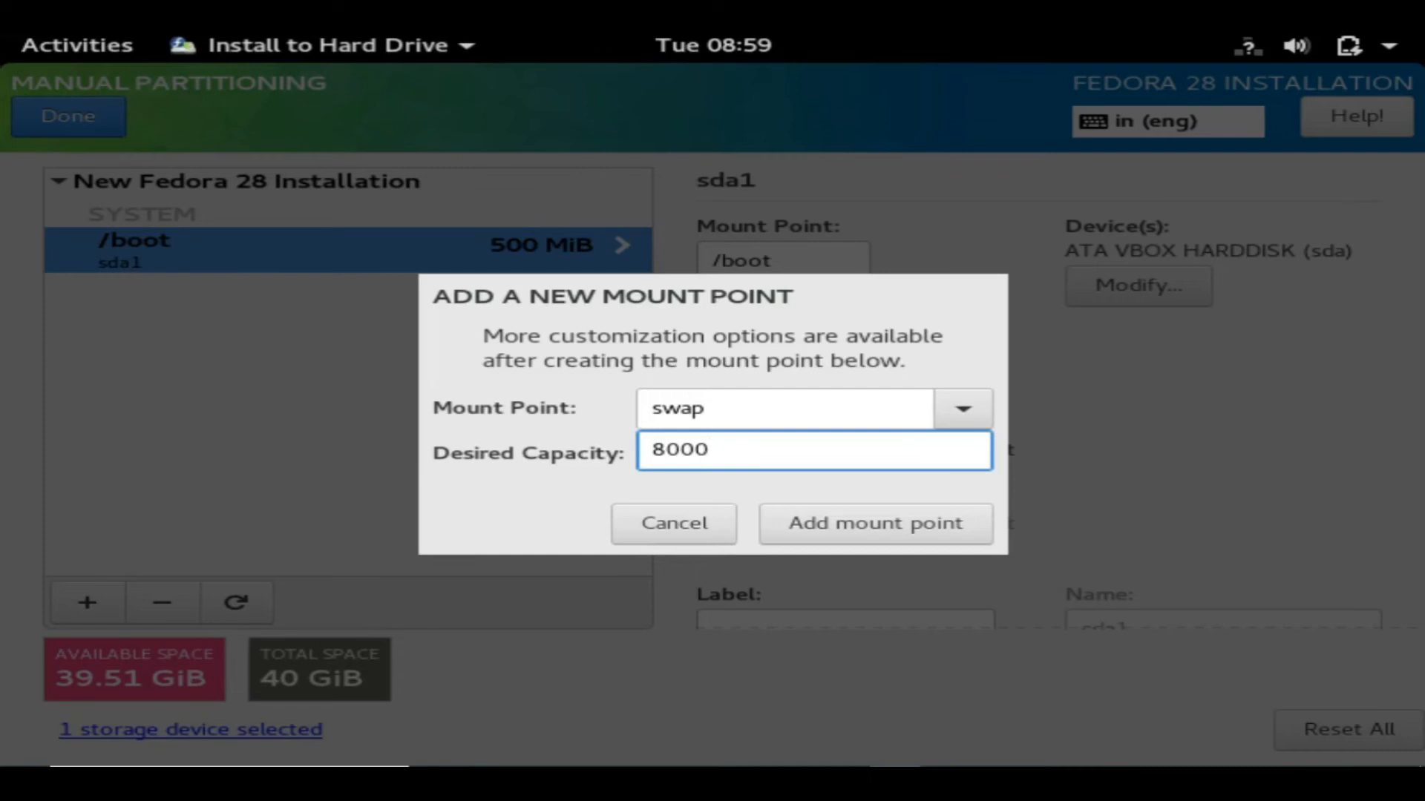
{"action": "left_click", "coordinate": [917, 522]}
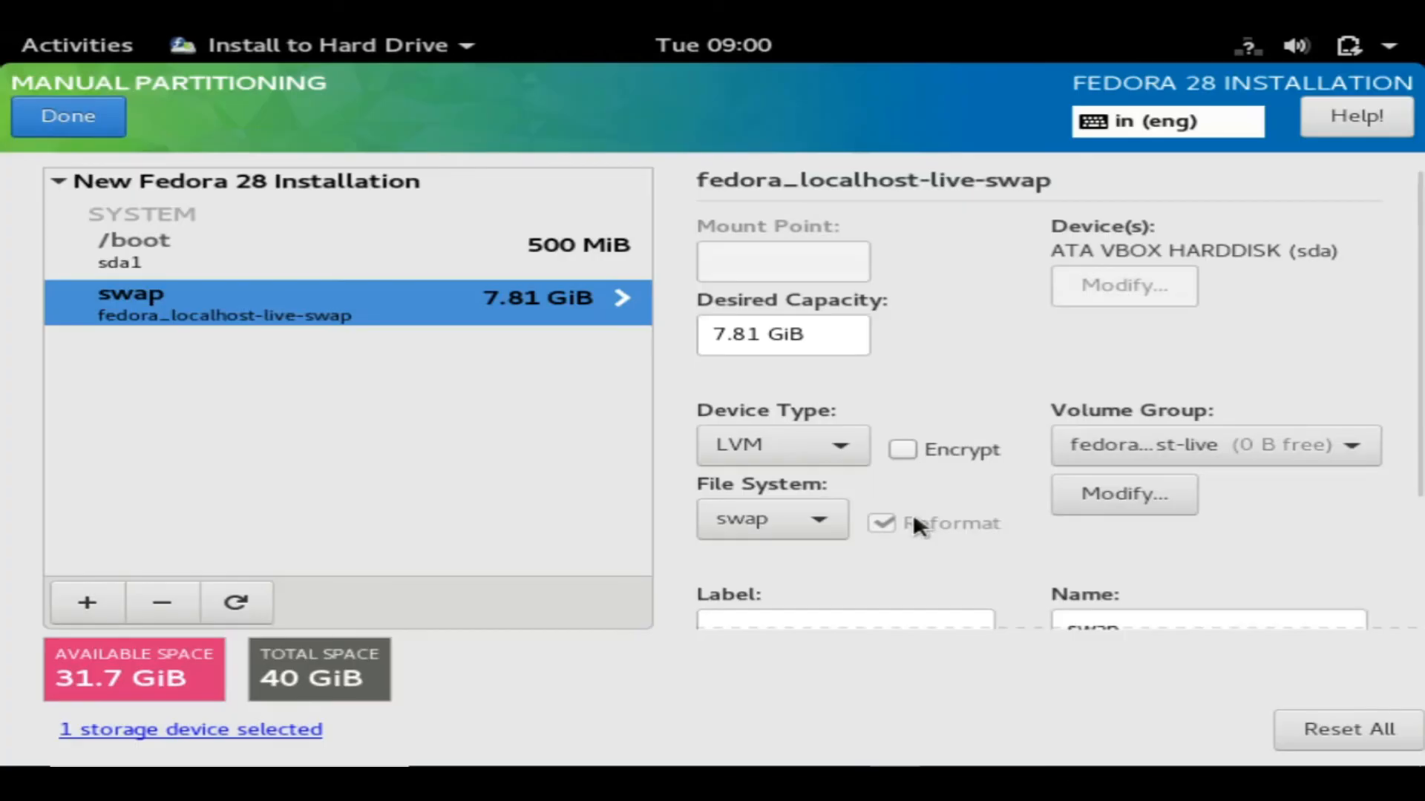
Add a root (/) mount point with 31700 desired capacity, then click Done.
{"action": "left_click", "coordinate": [61, 604]}
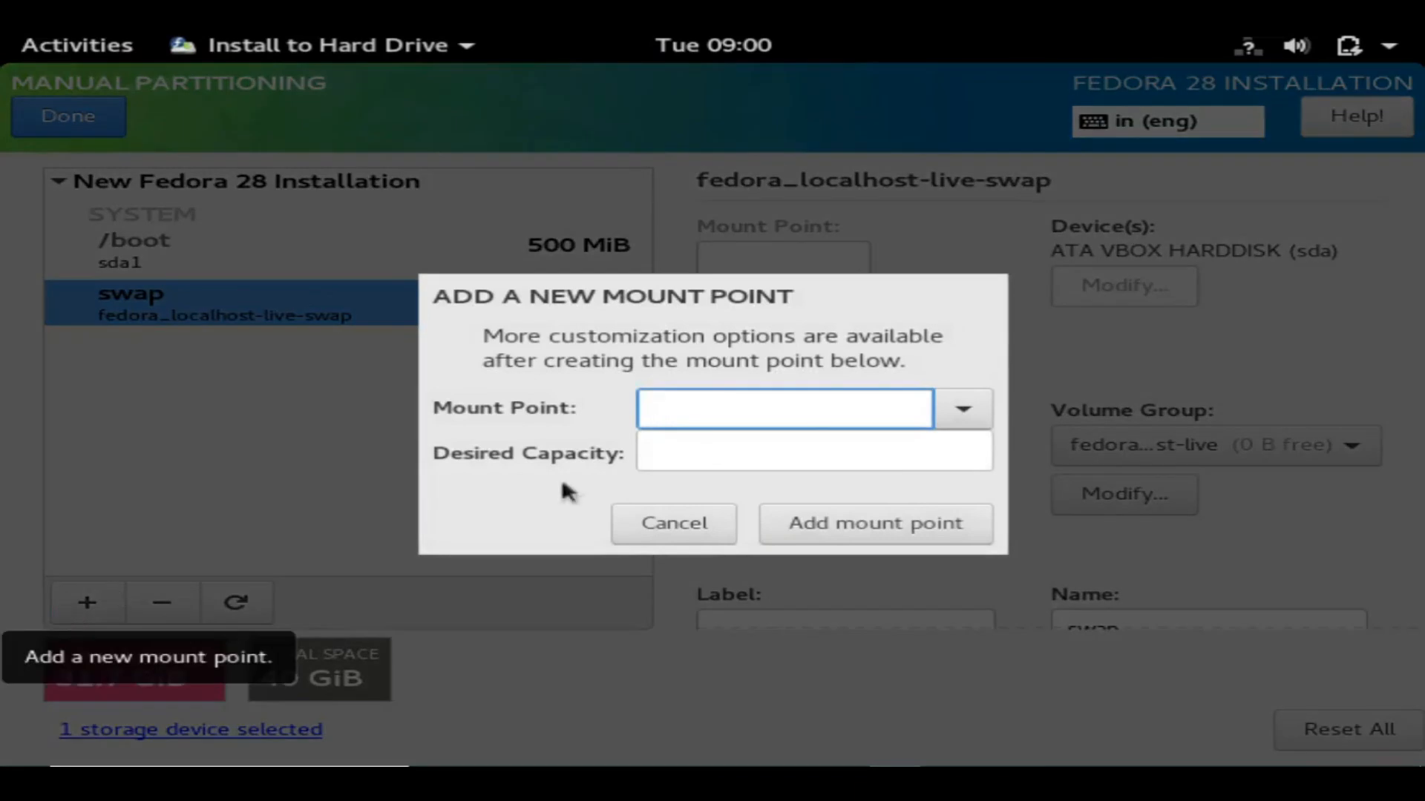
{"action": "left_click", "coordinate": [946, 407]}
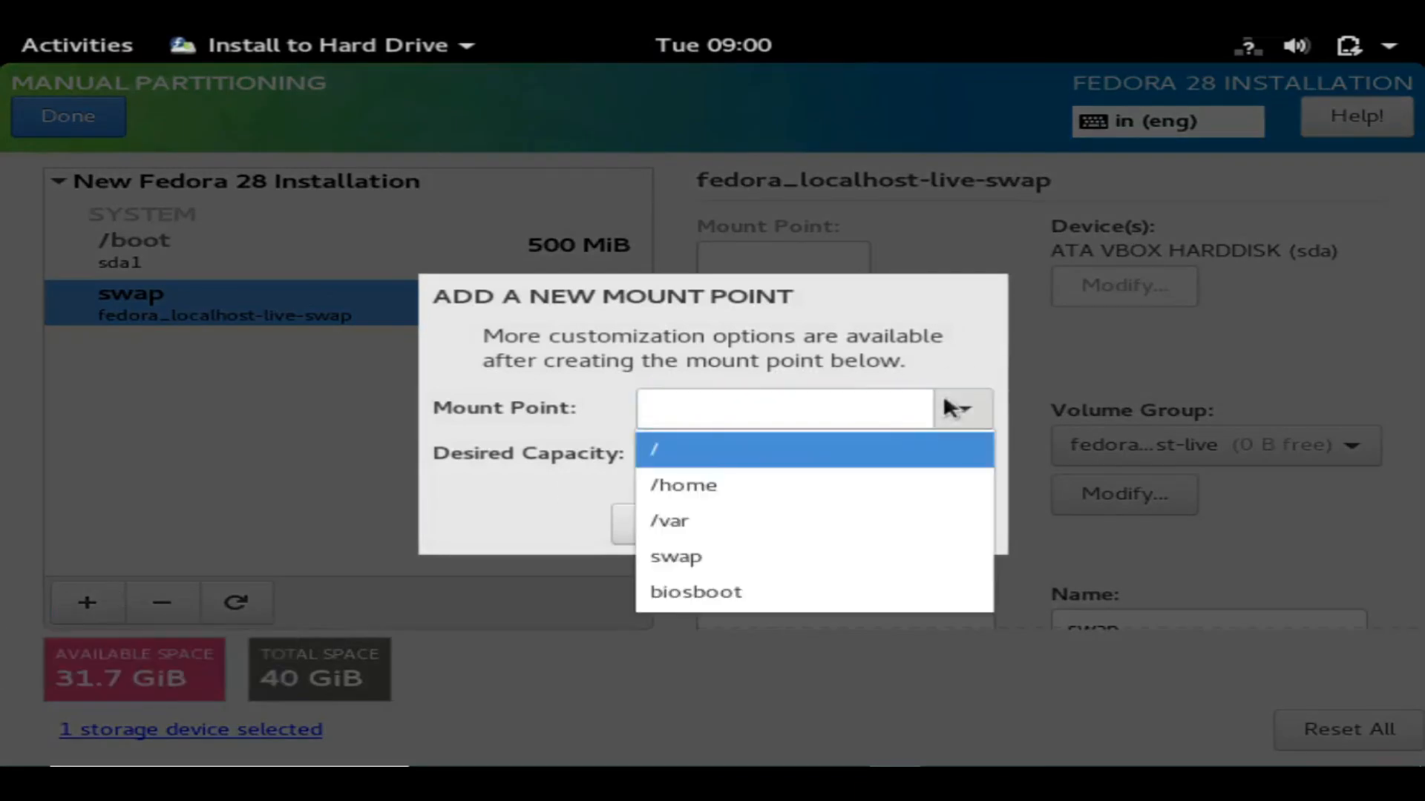
{"action": "left_click", "coordinate": [889, 460]}
{"action": "left_click", "coordinate": [865, 445]}
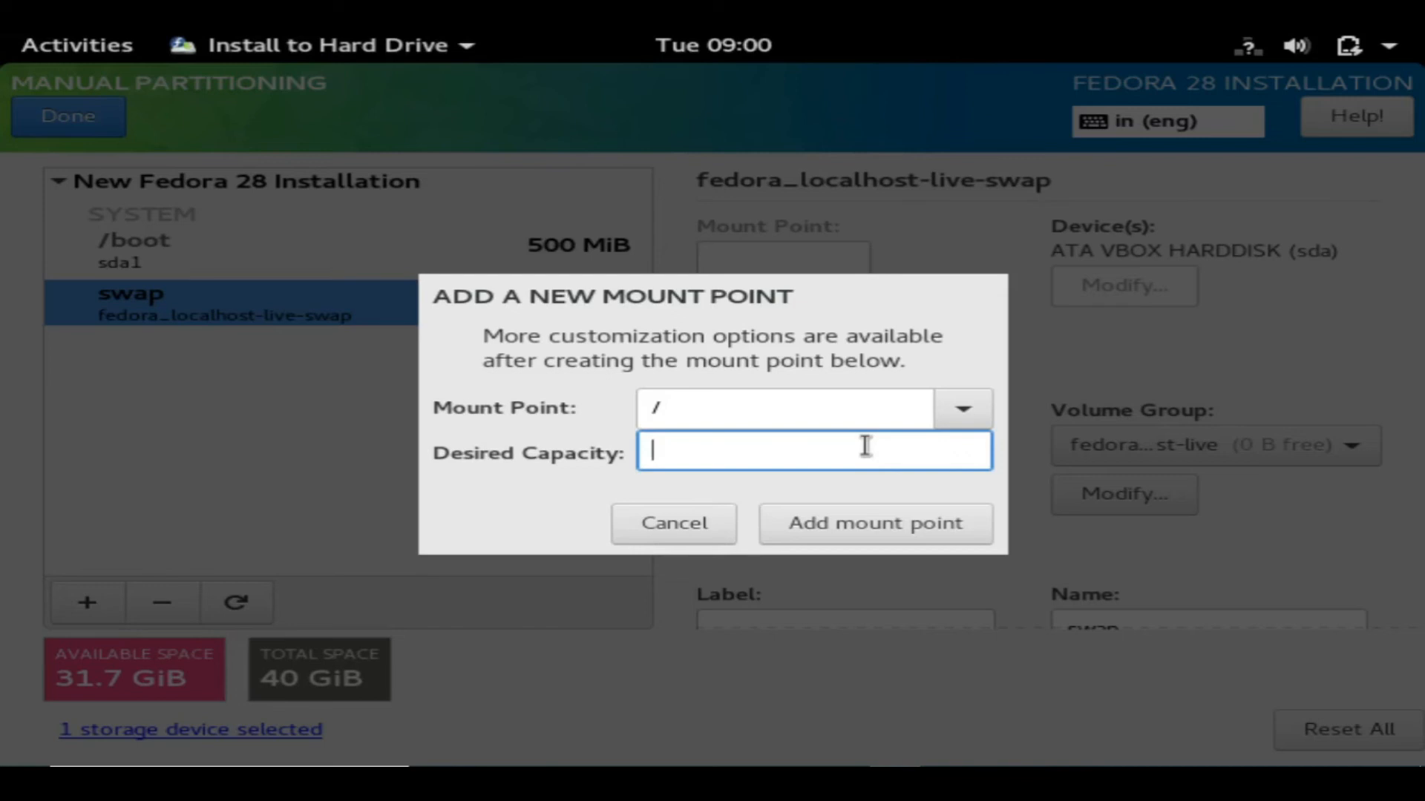
{"action": "type", "text": "31700"}
{"action": "left_click", "coordinate": [905, 515]}
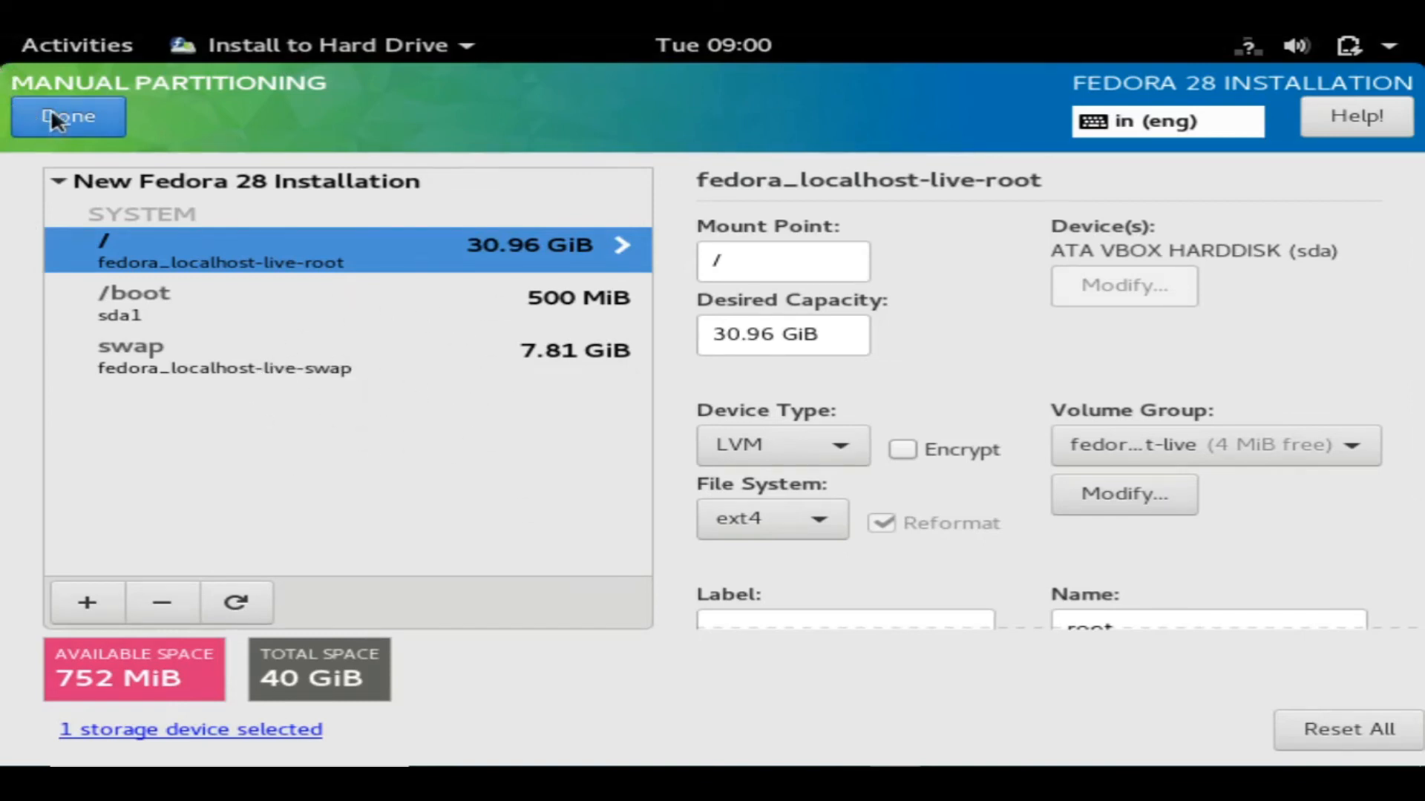
{"action": "left_click", "coordinate": [72, 112]}
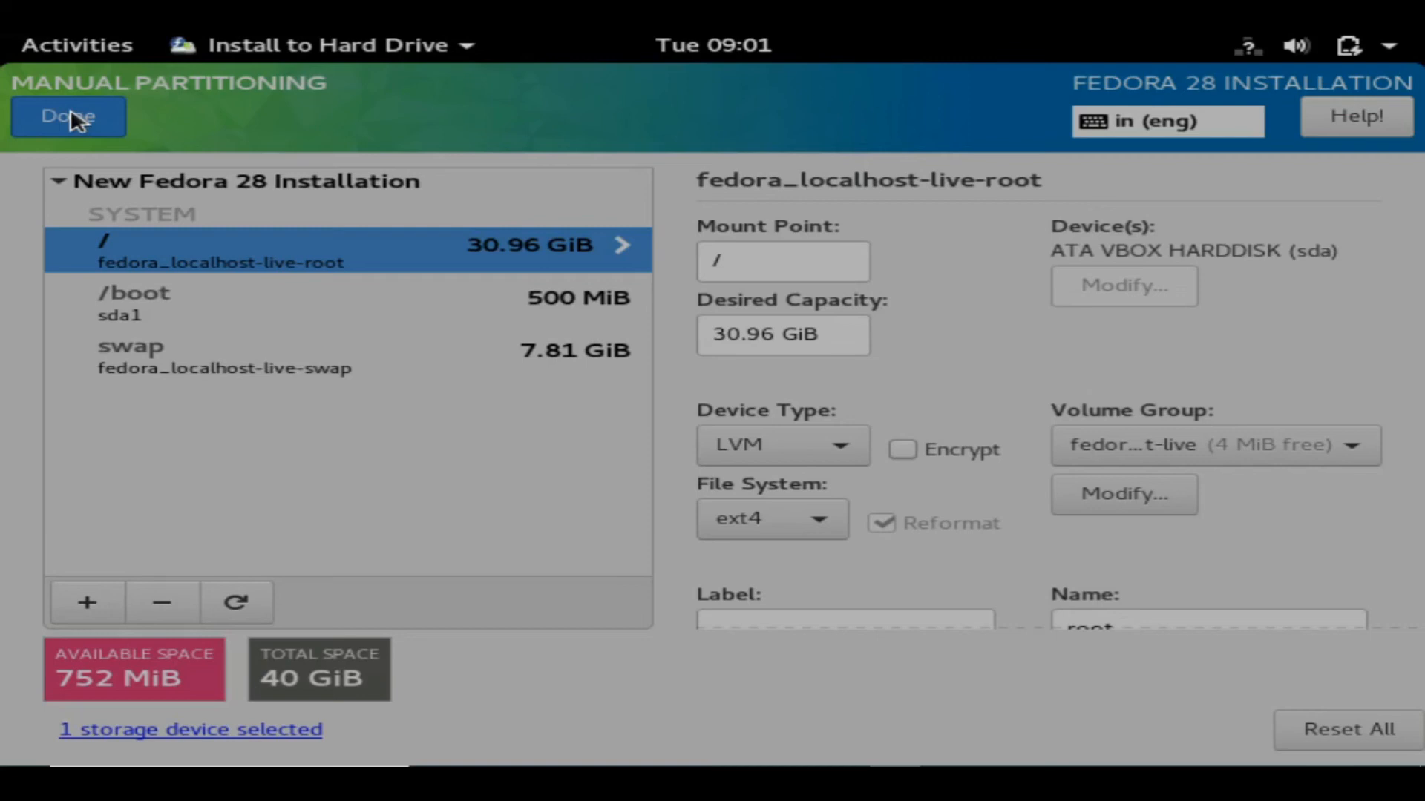
Review the 11 listed partitioning changes and accept them.
{"action": "left_click", "coordinate": [72, 120]}
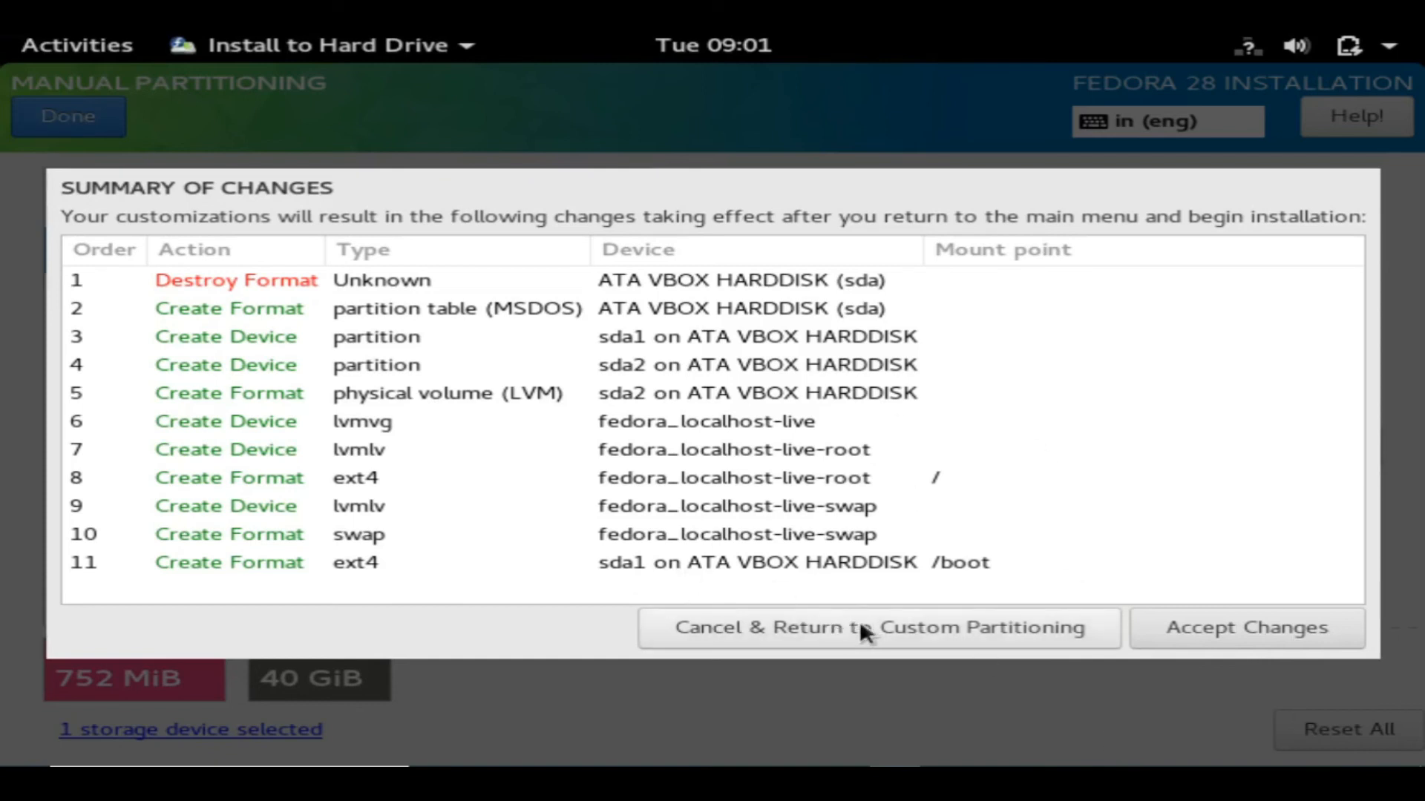
{"action": "left_click", "coordinate": [1191, 627]}
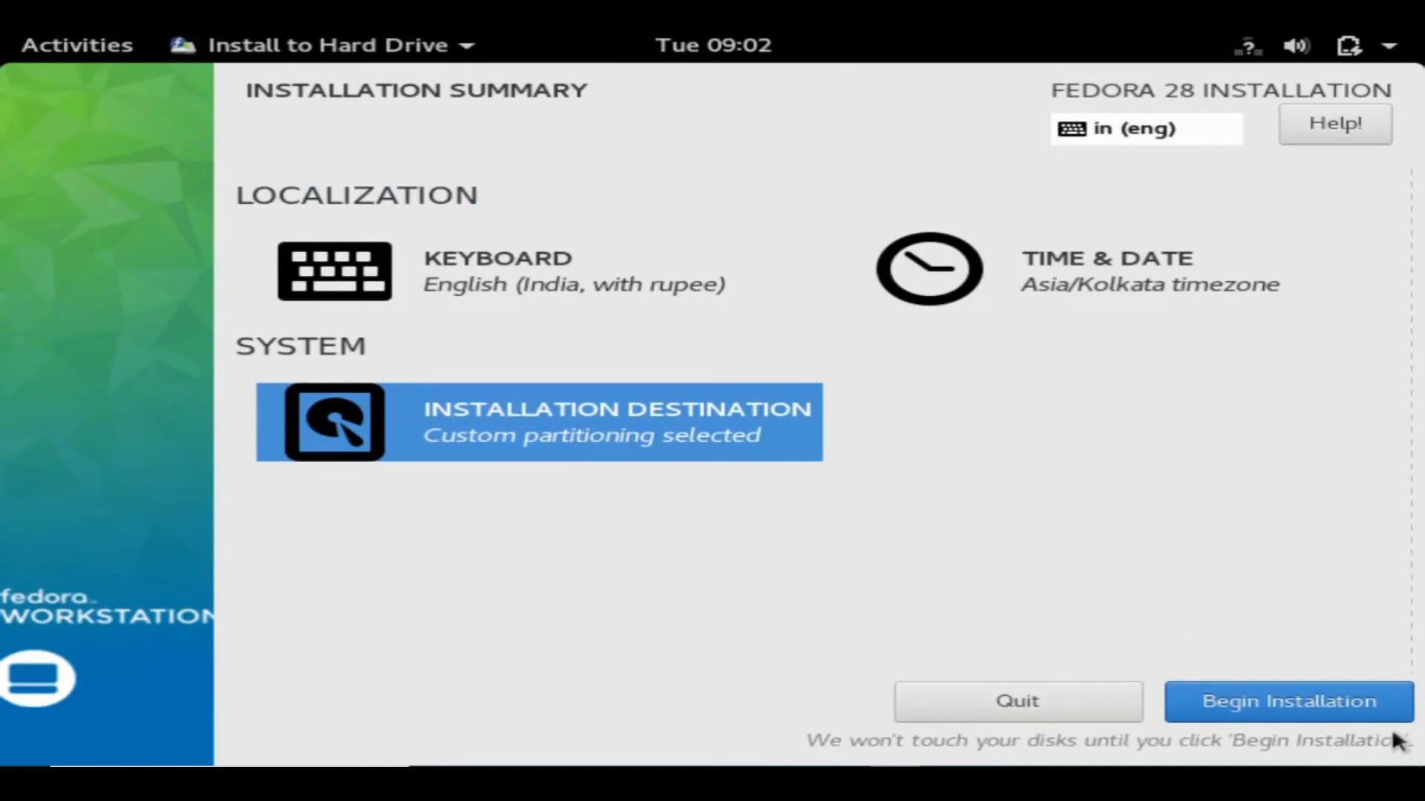
Begin the installation and let Fedora 28 install until it reports Complete.
{"action": "left_click", "coordinate": [1293, 704]}
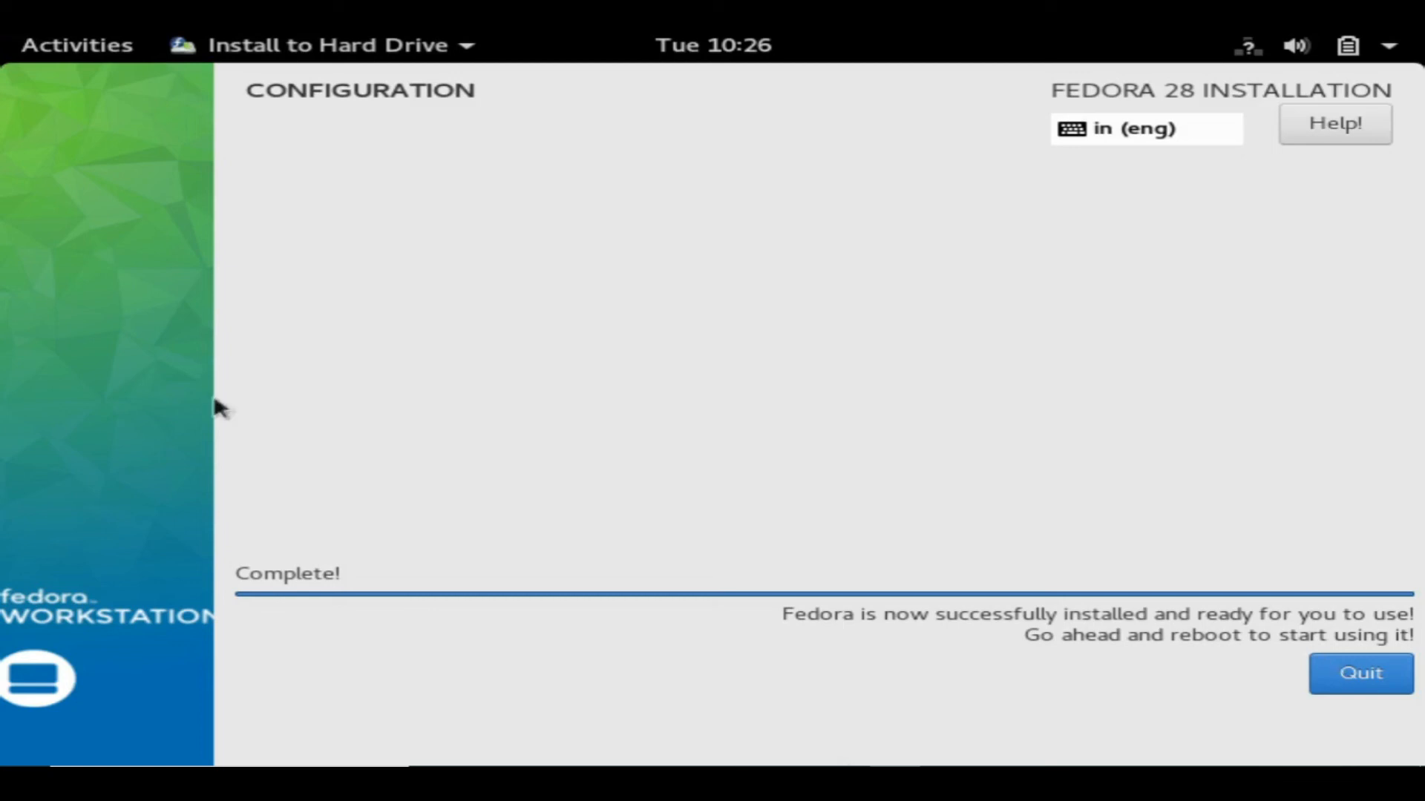
Quit the finished installer and restart the machine from the system power menu.
{"action": "left_click", "coordinate": [1313, 671]}
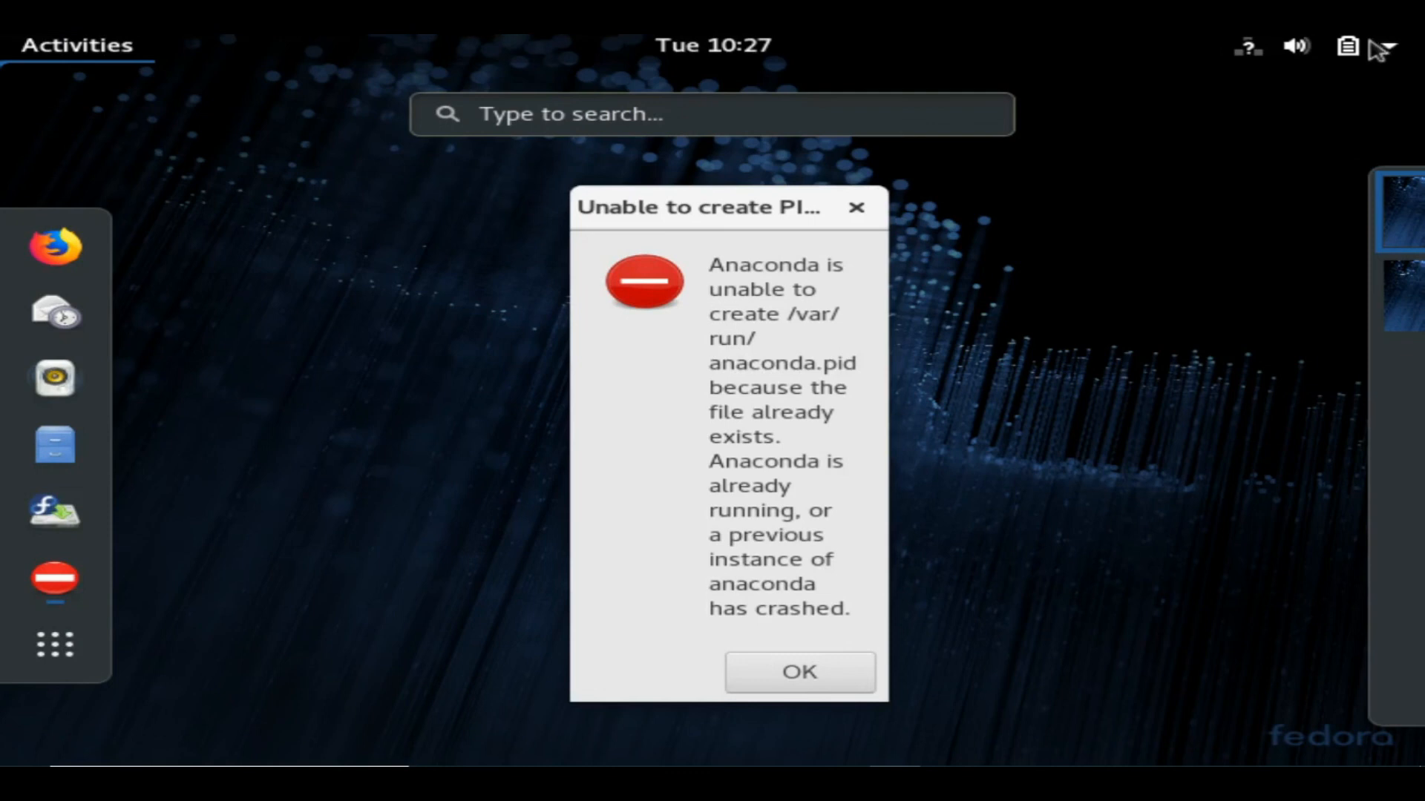
{"action": "left_click", "coordinate": [1392, 51]}
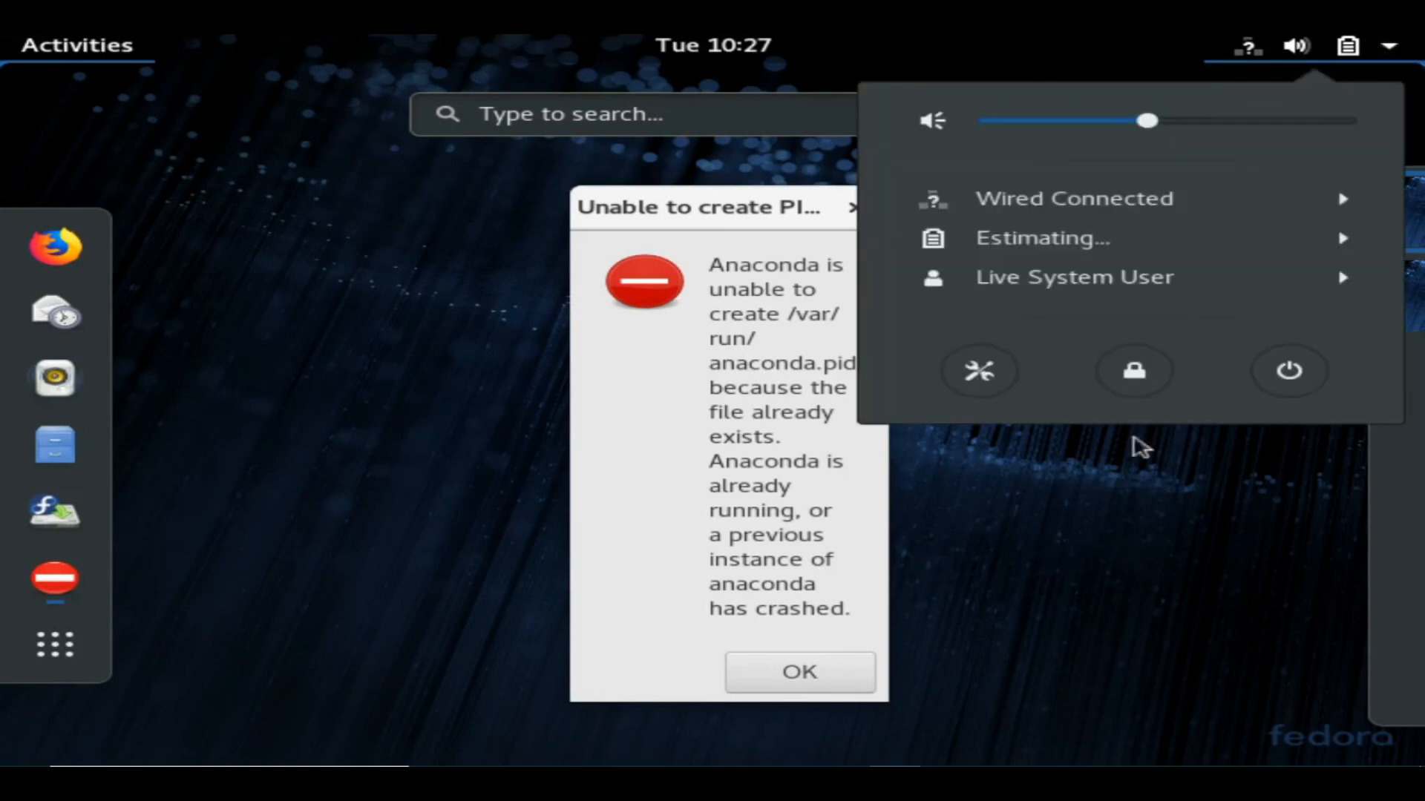
{"action": "left_click", "coordinate": [1309, 386]}
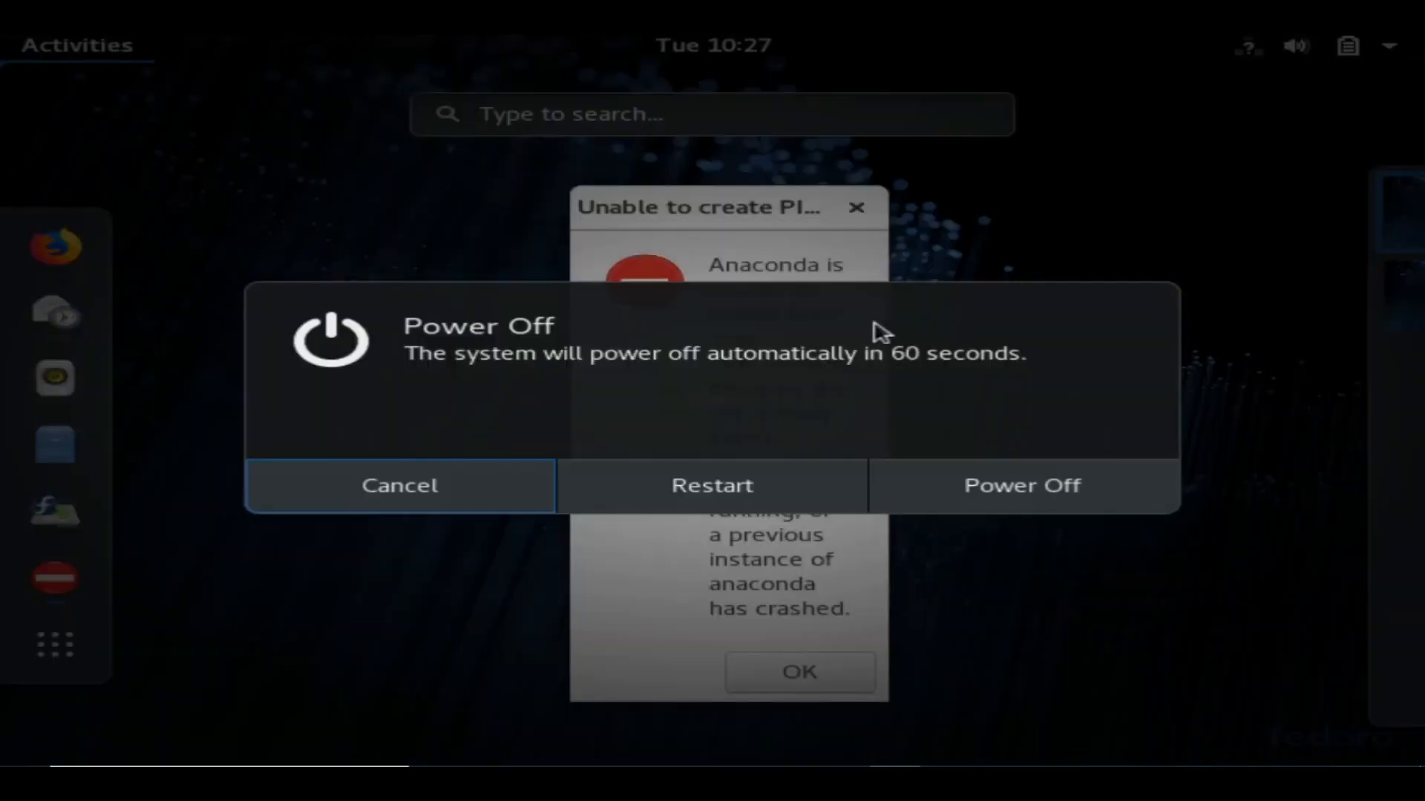
{"action": "left_click", "coordinate": [812, 480]}
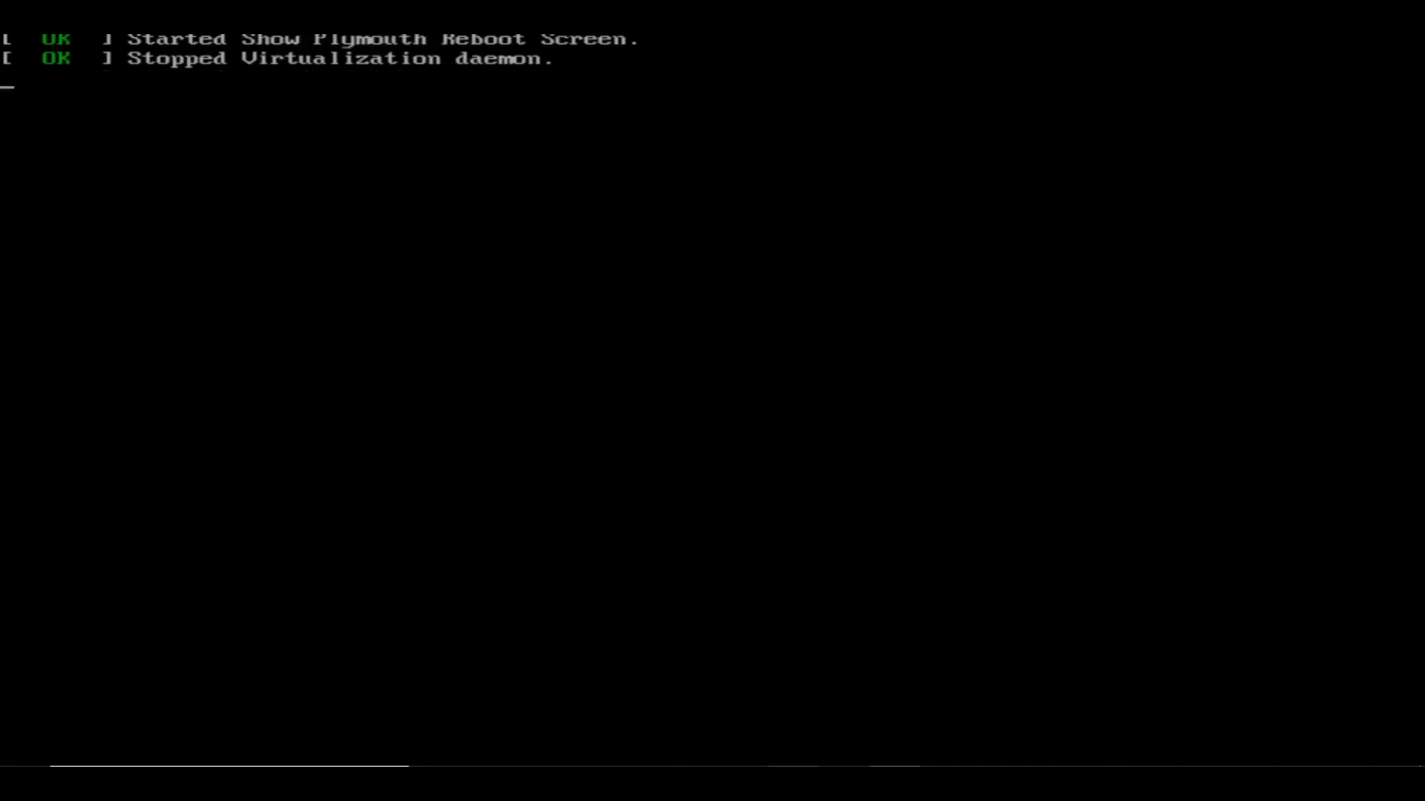
In the VM window, boot the Fedora 4.16.3-301.fc28 Workstation Edition GRUB entry.
{"action": "mouse_move", "coordinate": [792, 779]}
{"action": "left_click", "coordinate": [775, 692]}
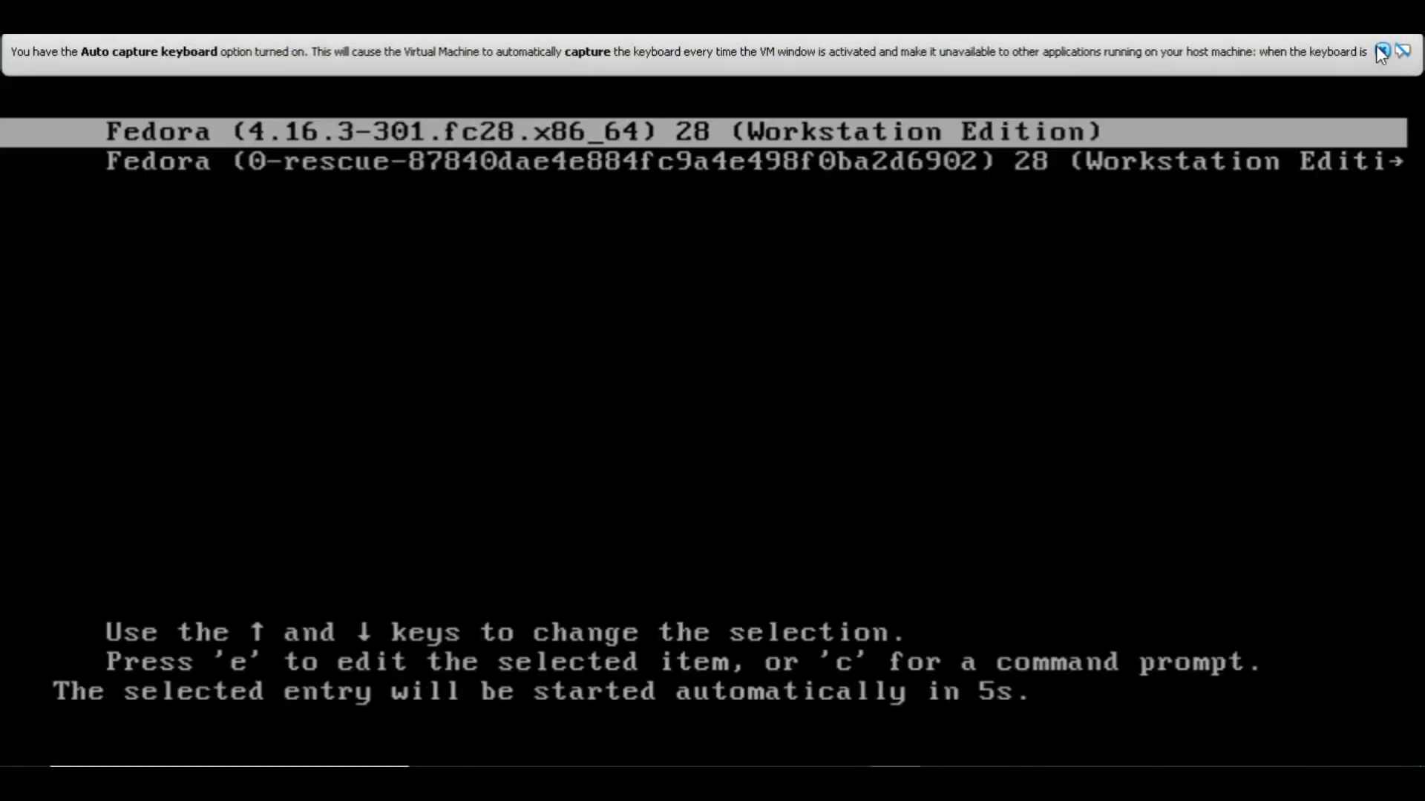
{"action": "left_click", "coordinate": [1382, 51]}
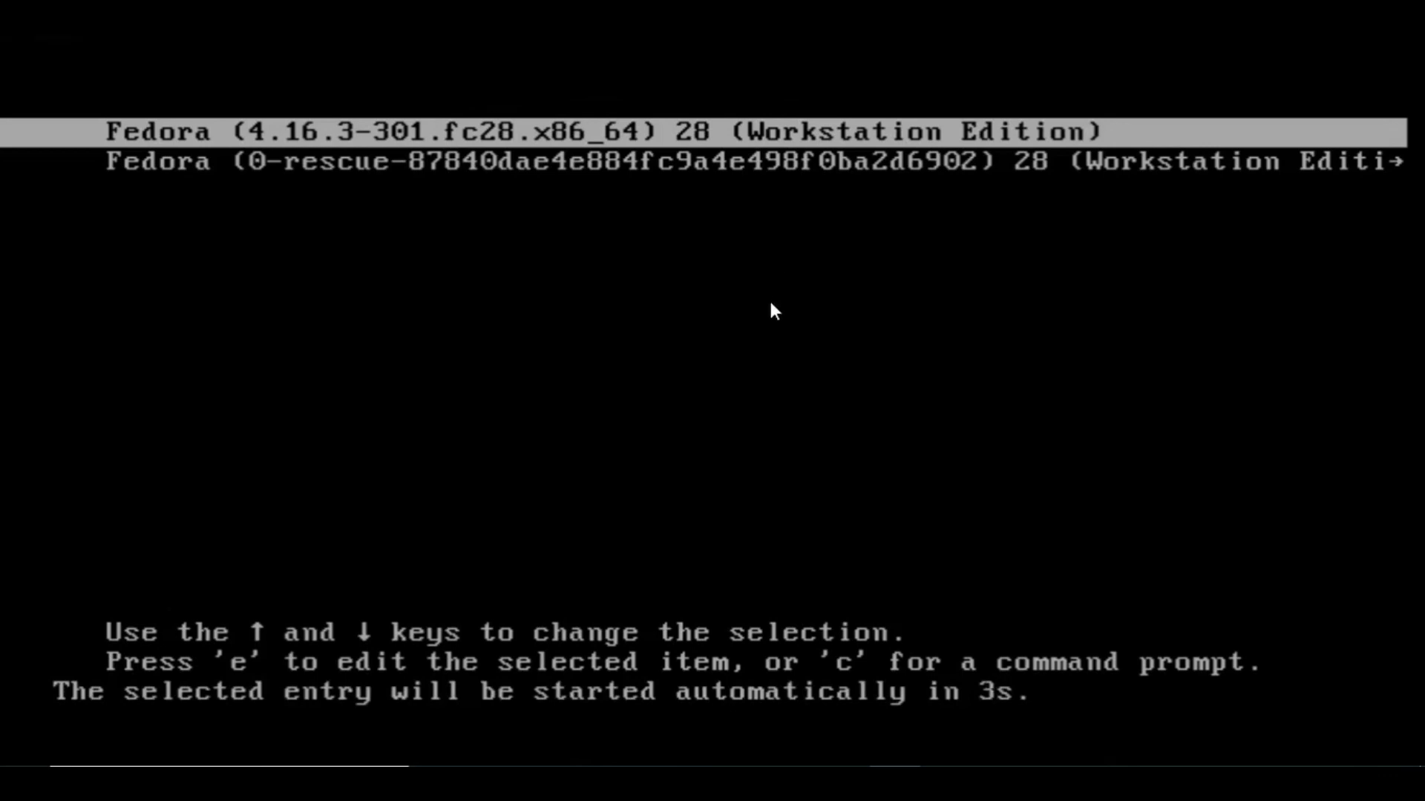
{"action": "key", "text": "Up"}
{"action": "key", "text": "Down"}
{"action": "key", "text": "Up"}
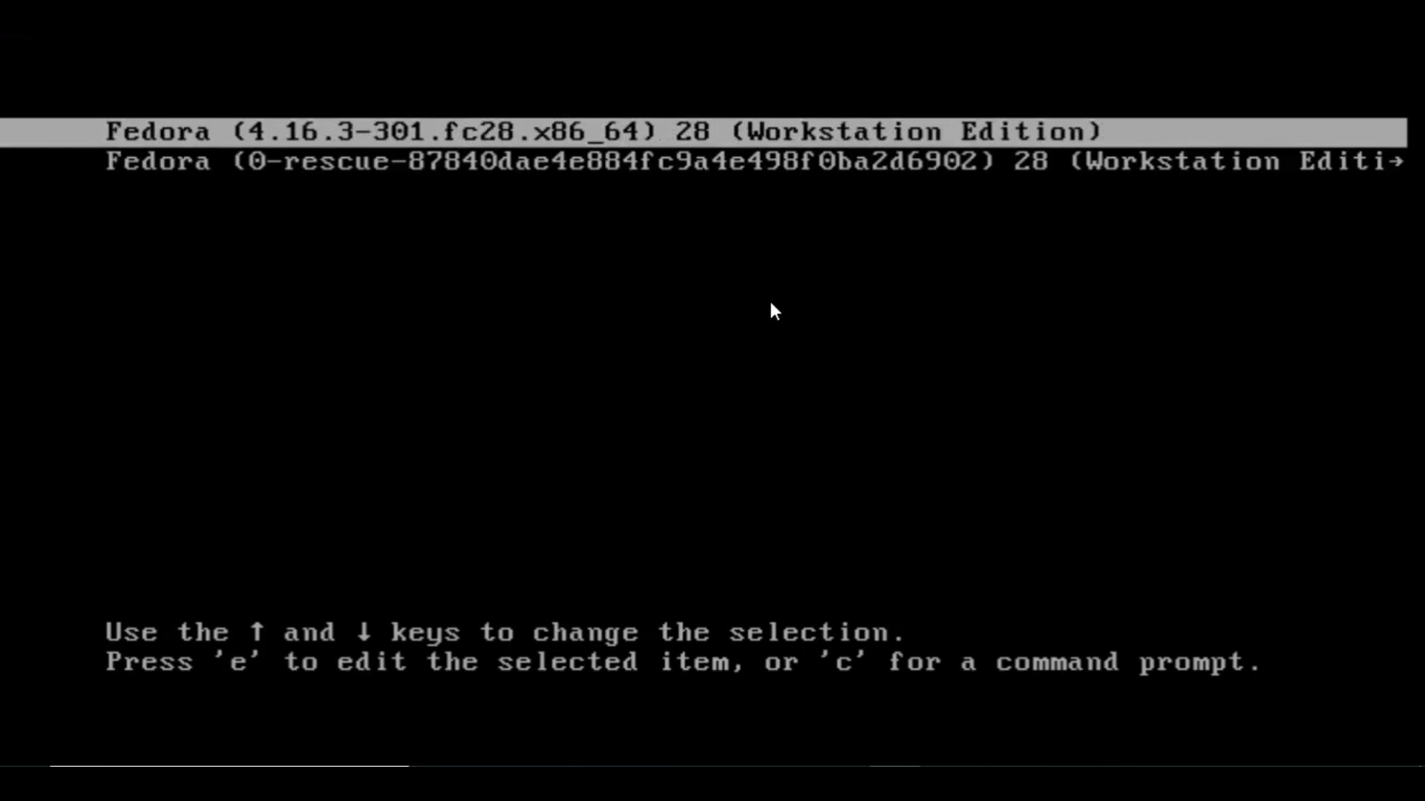
{"action": "key", "text": "Return"}
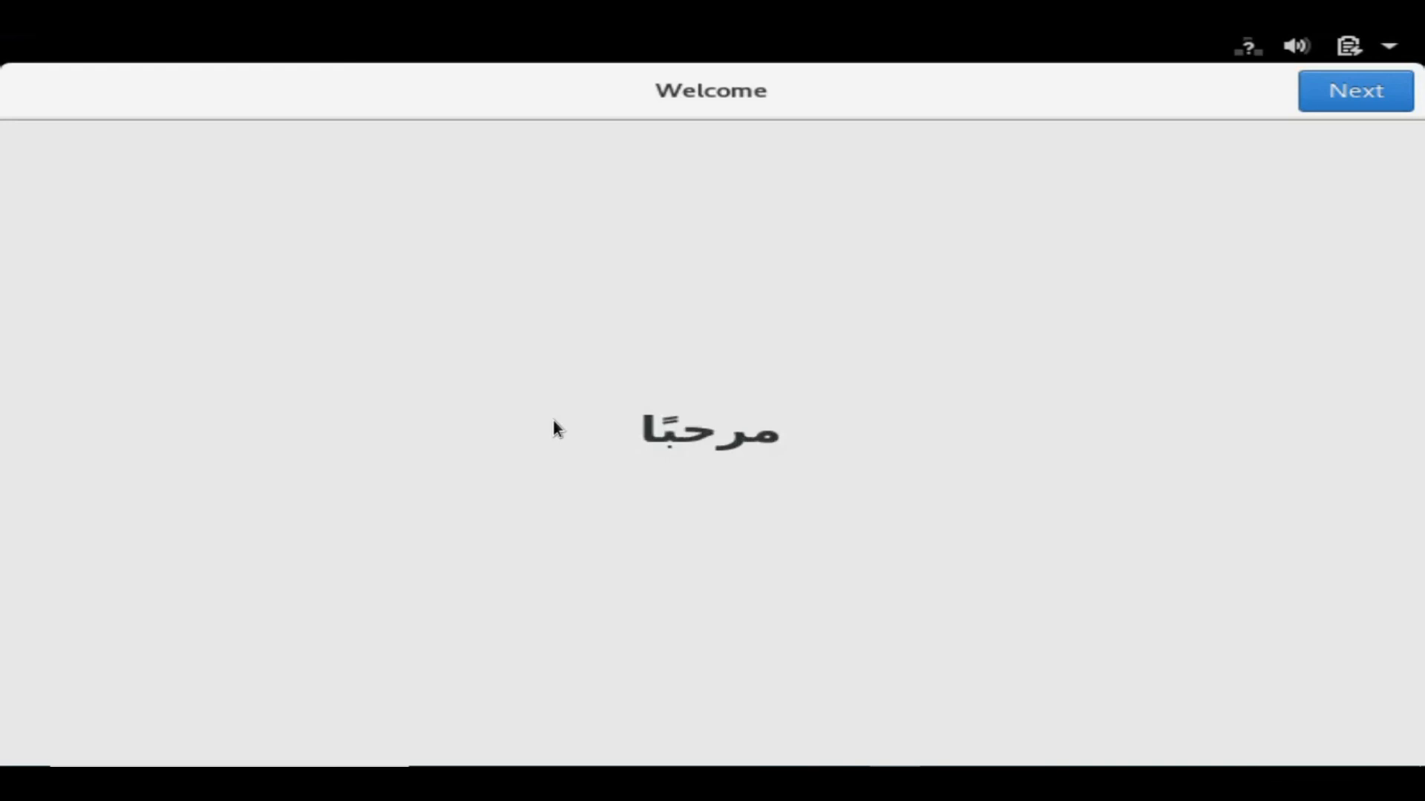
Accept the default language and keep location services and problem reporting turned on.
{"action": "left_click", "coordinate": [1369, 91]}
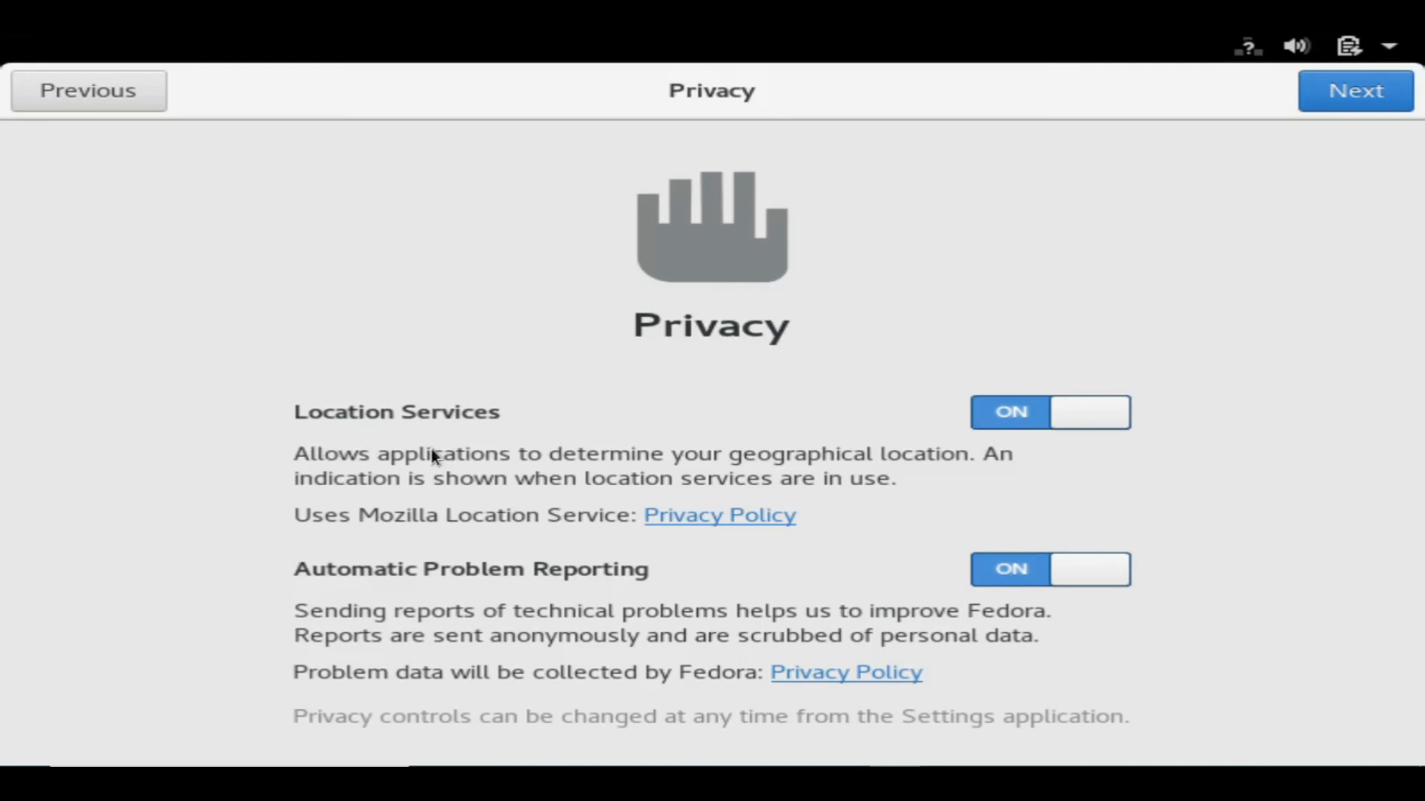
{"action": "left_click", "coordinate": [1374, 96]}
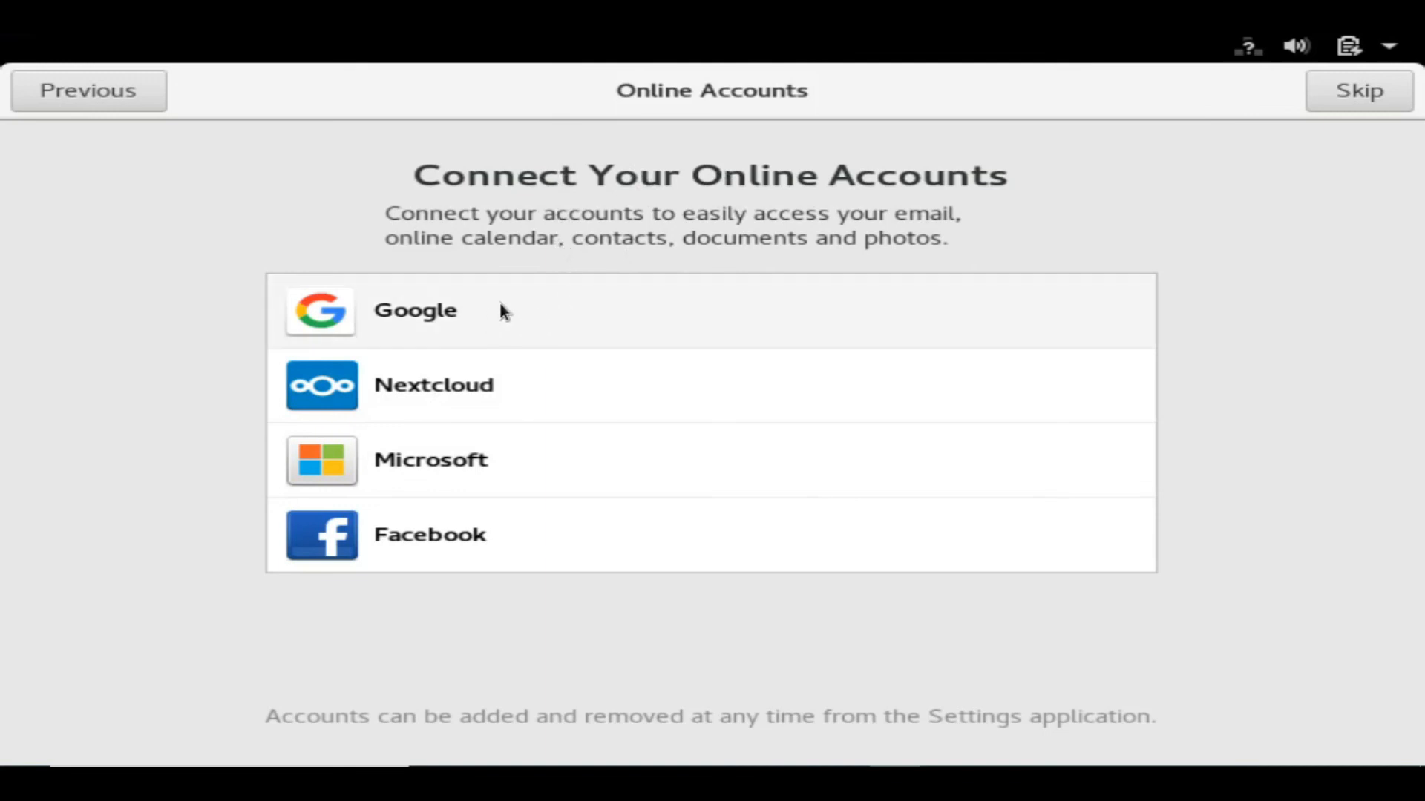
Skip online accounts and enter the user's full name, keeping the auto-filled username.
{"action": "left_click", "coordinate": [1368, 85]}
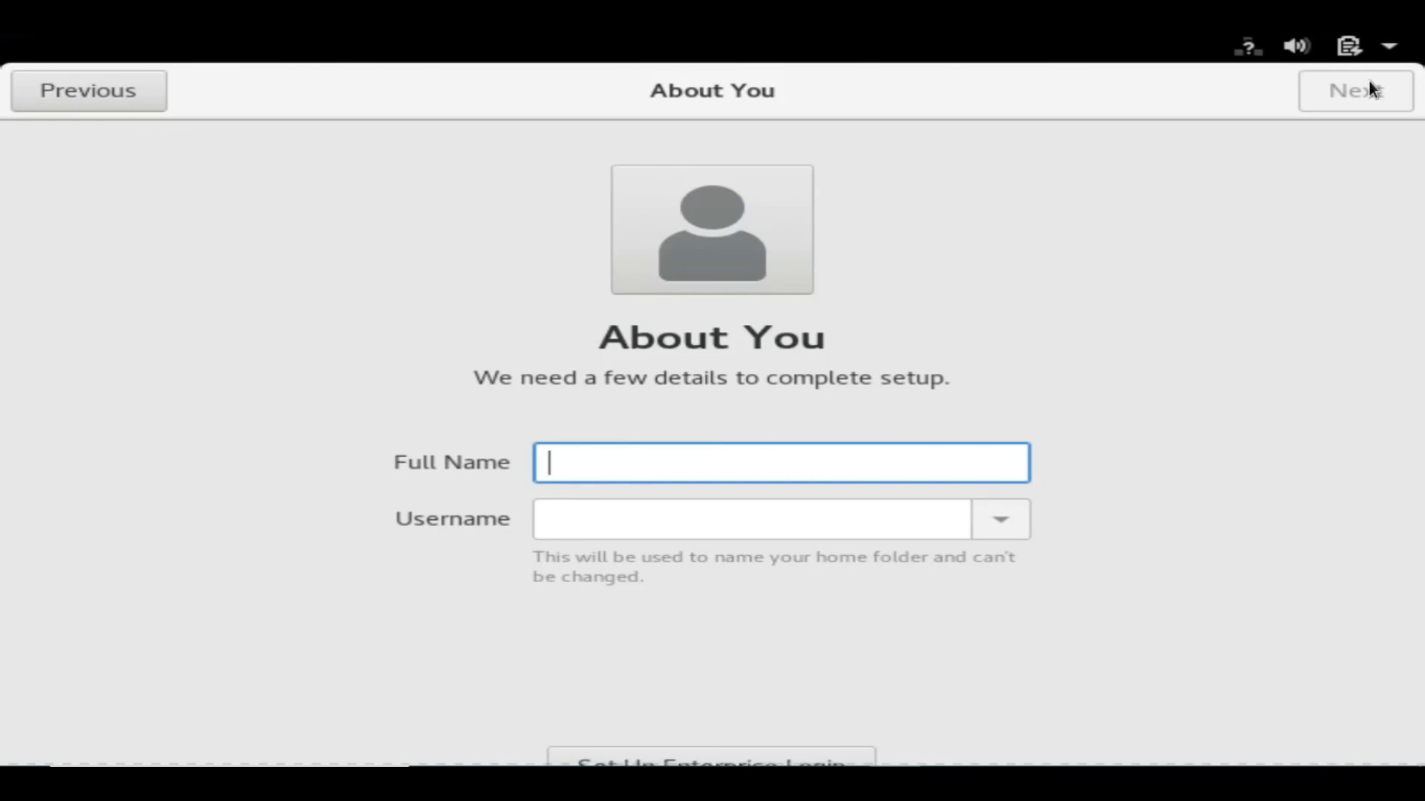
{"action": "type", "text": "A"}
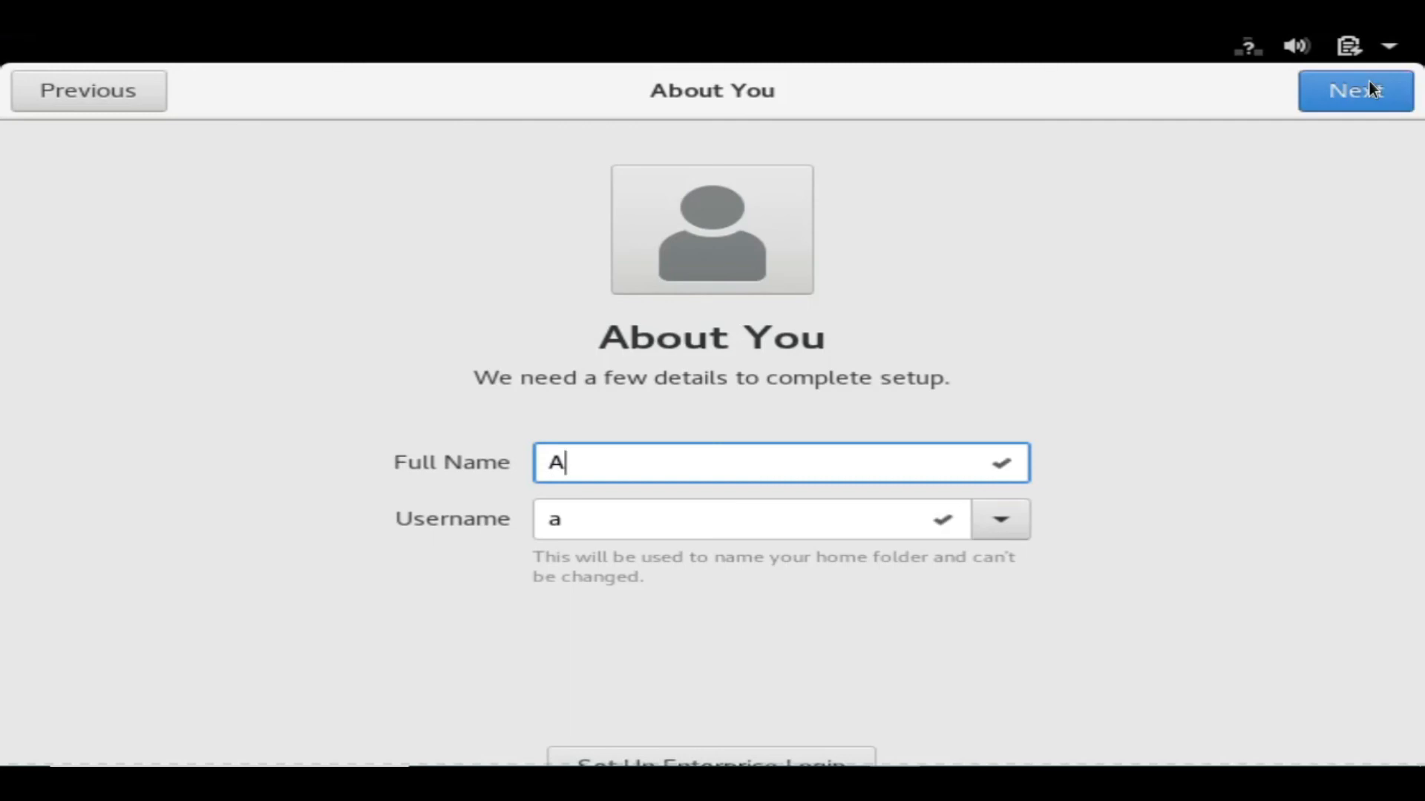
{"action": "type", "text": "mr"}
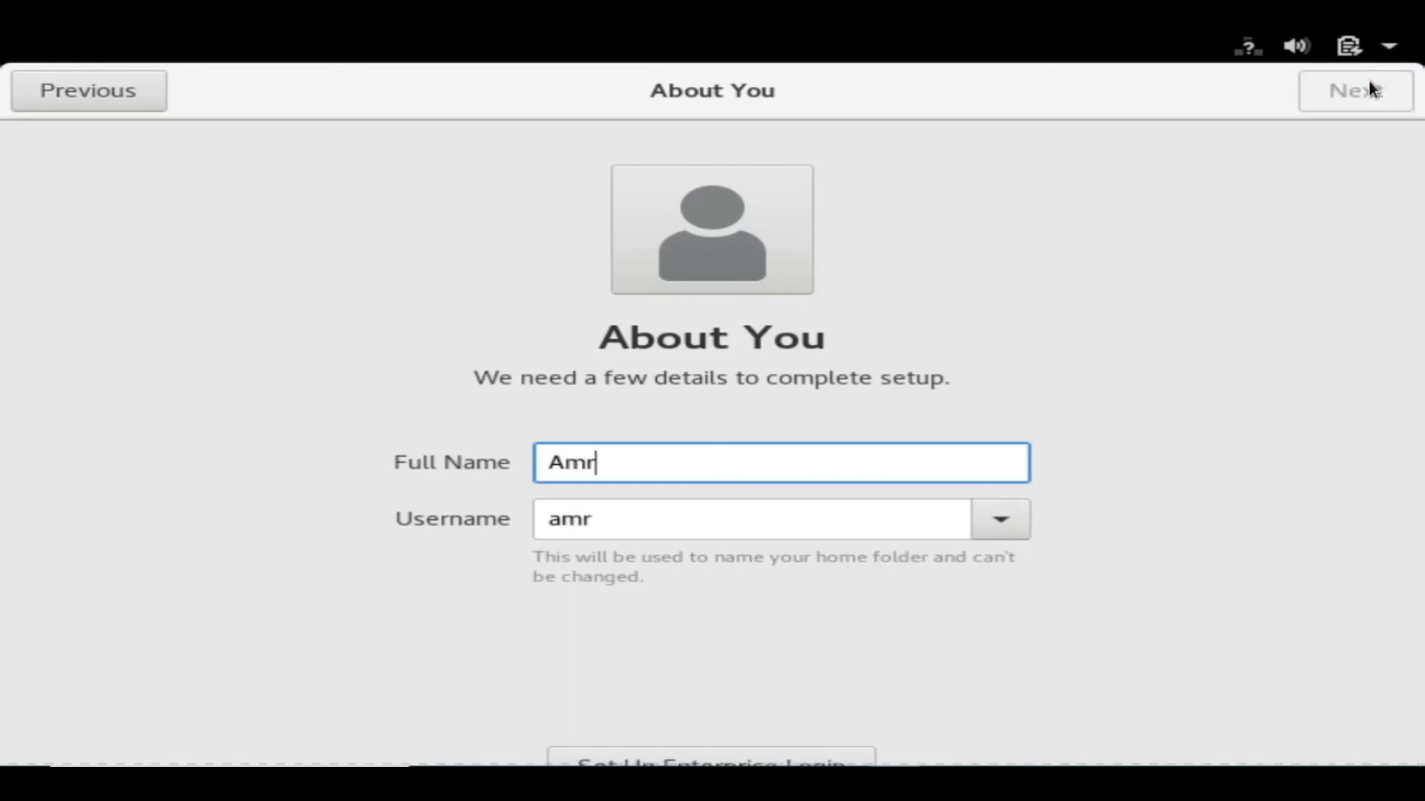
{"action": "type", "text": "inder"}
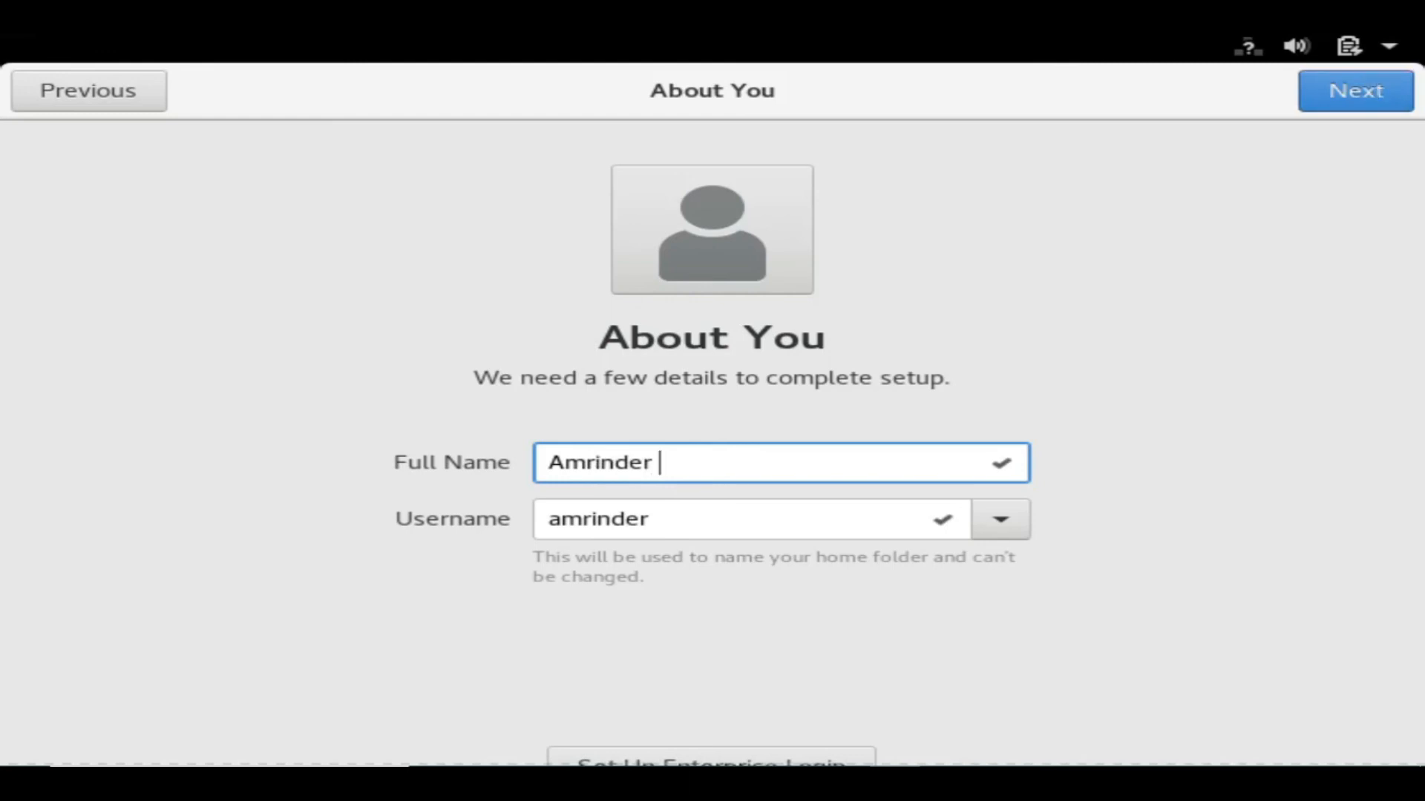
{"action": "left_click", "coordinate": [1327, 87]}
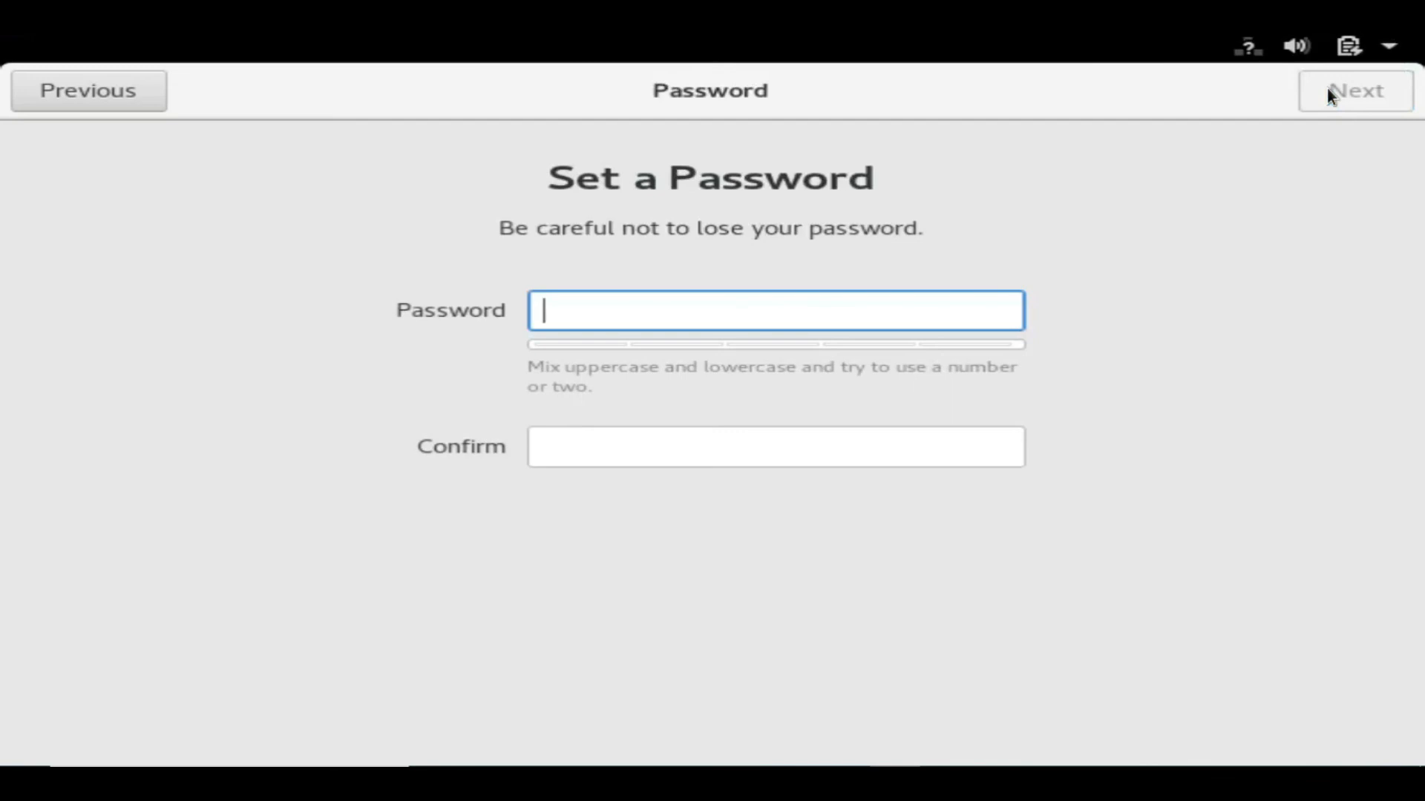
Set the account password and confirm it, fixing the mismatch so both entries match.
{"action": "type", "text": "abc"}
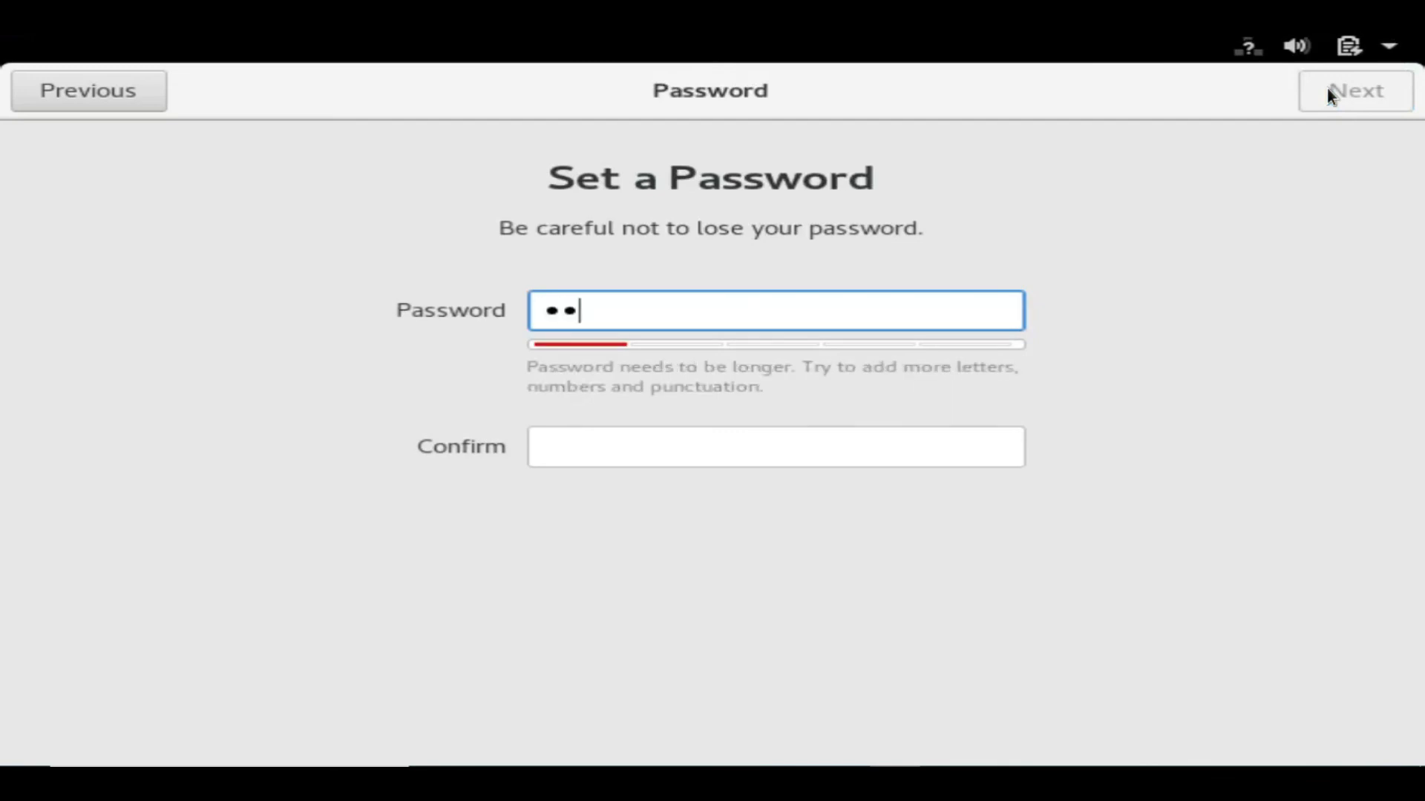
{"action": "type", "text": "defghijk"}
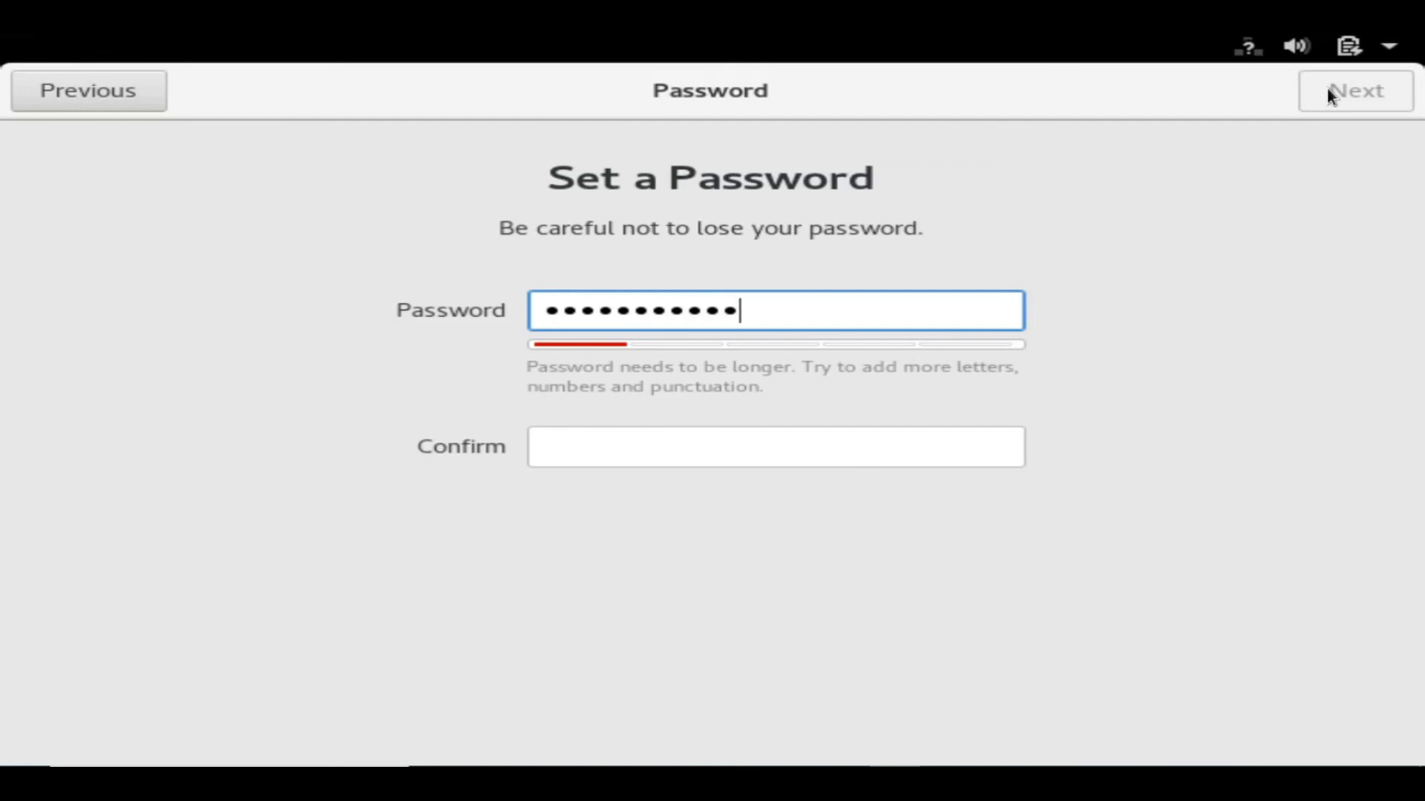
{"action": "key", "text": "Tab"}
{"action": "type", "text": "abcdef"}
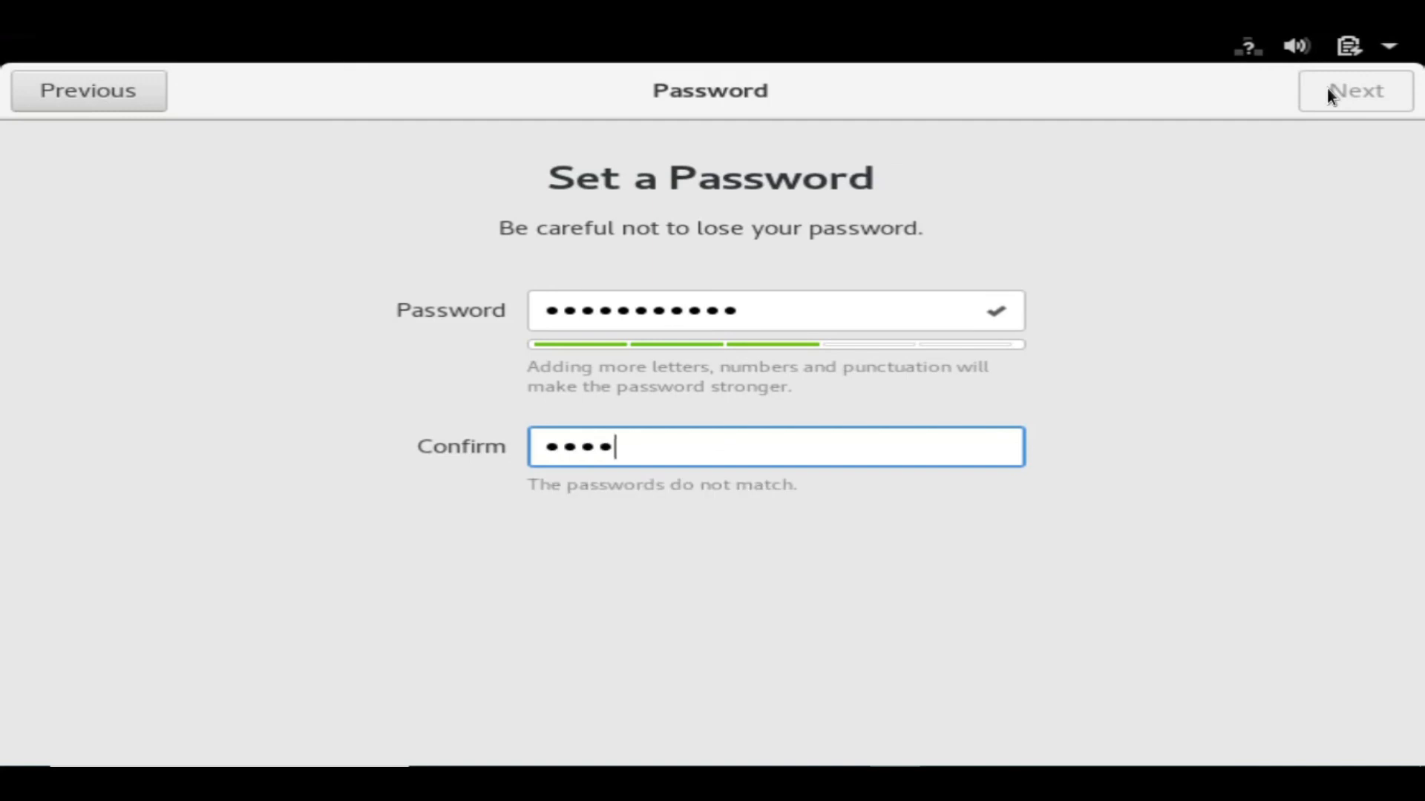
{"action": "type", "text": "ghij"}
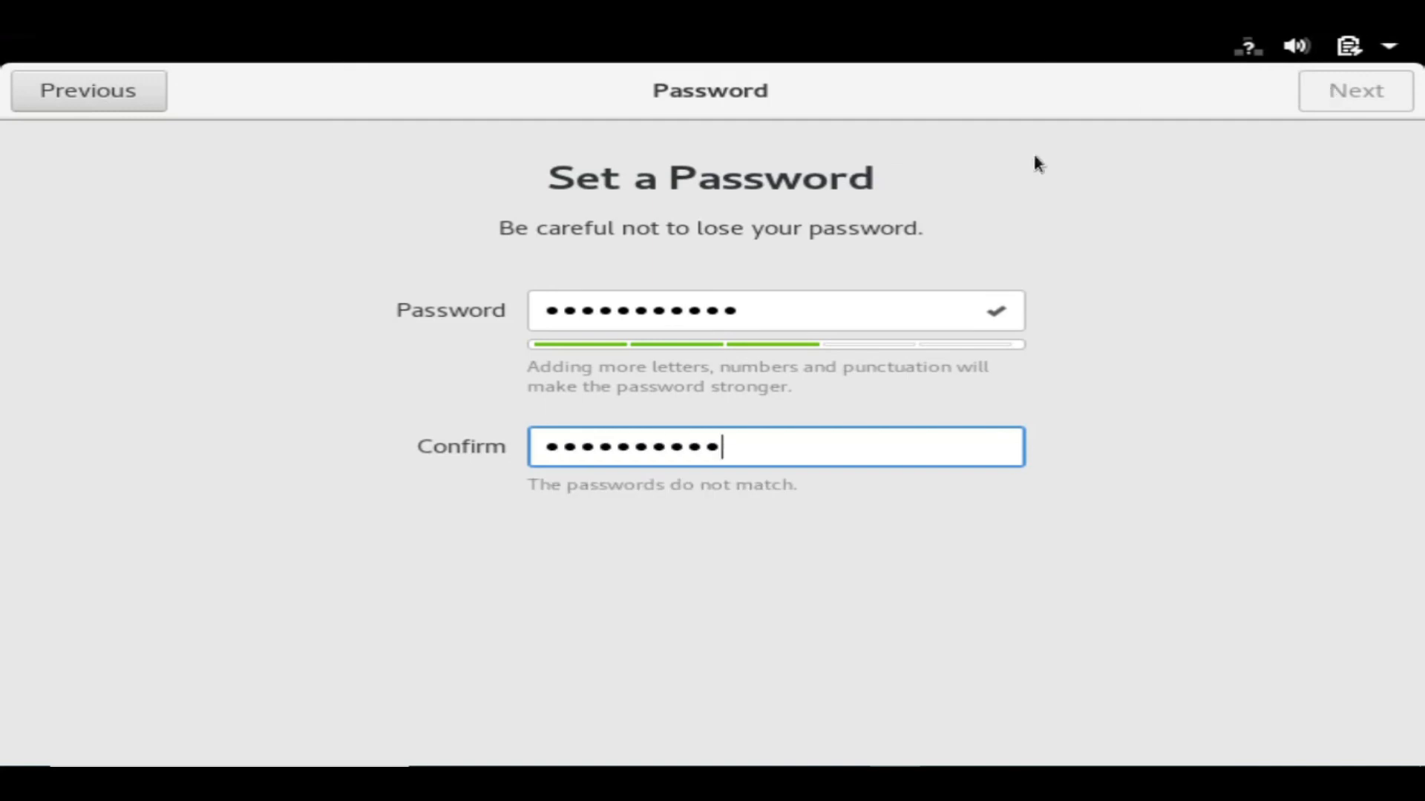
{"action": "left_click", "coordinate": [849, 291]}
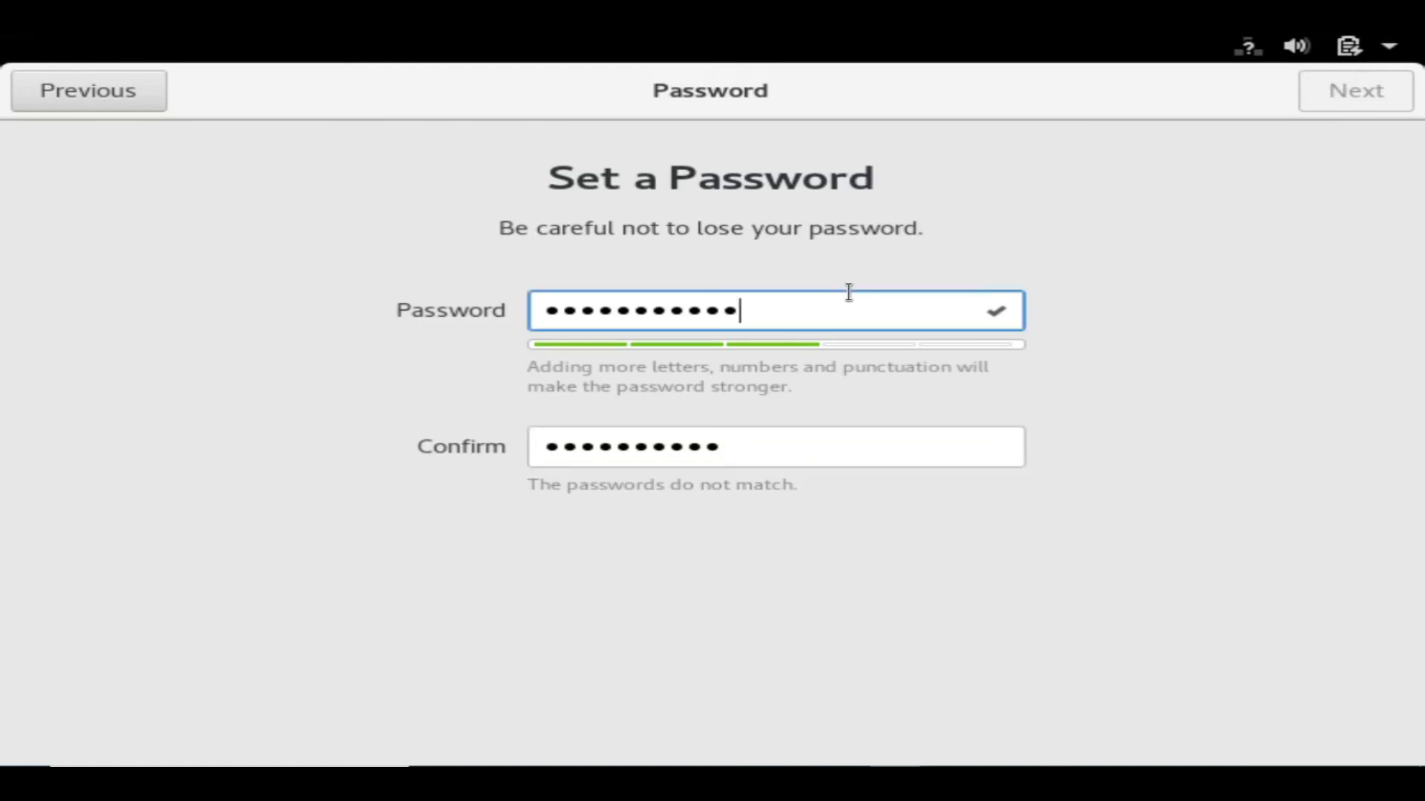
{"action": "key", "text": "BackSpace"}
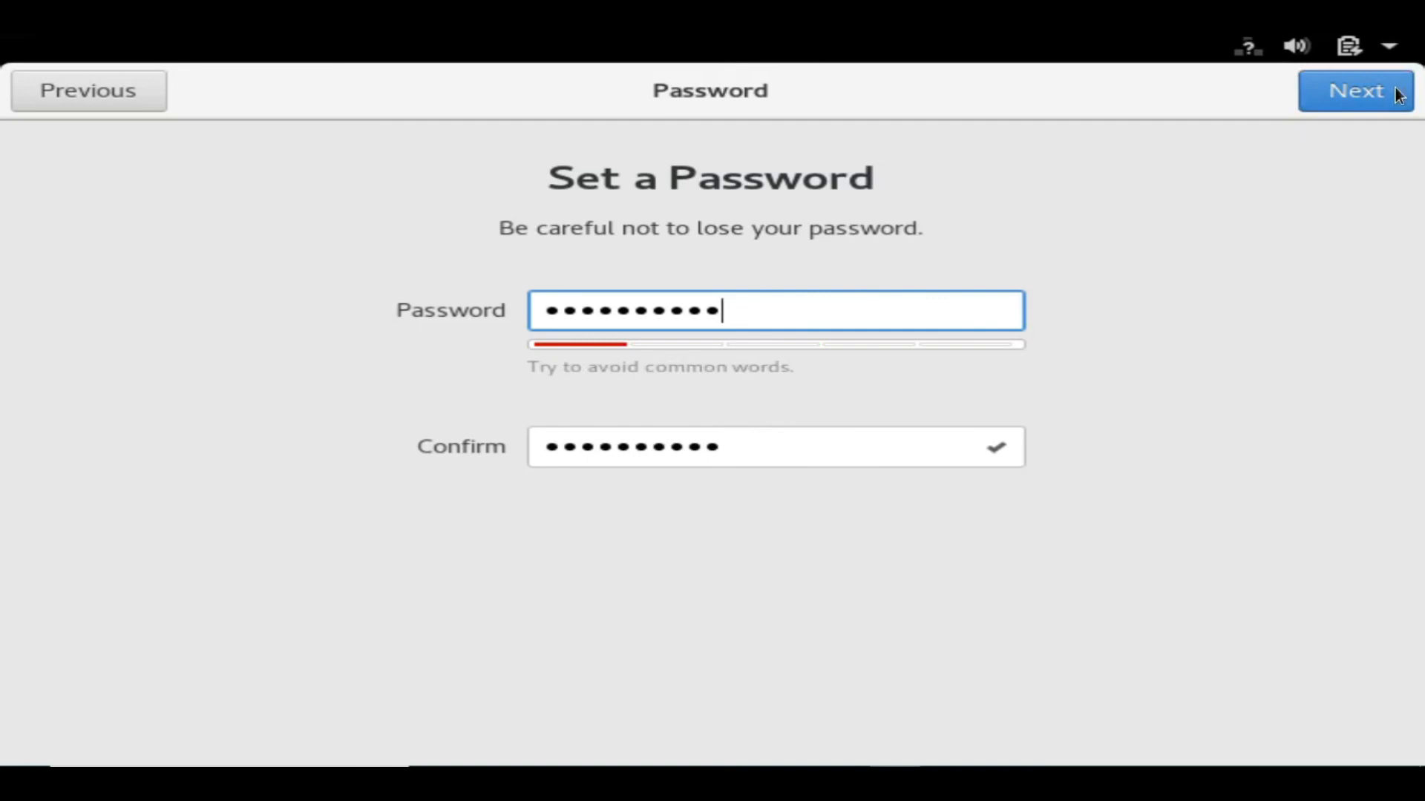
{"action": "left_click", "coordinate": [1369, 93]}
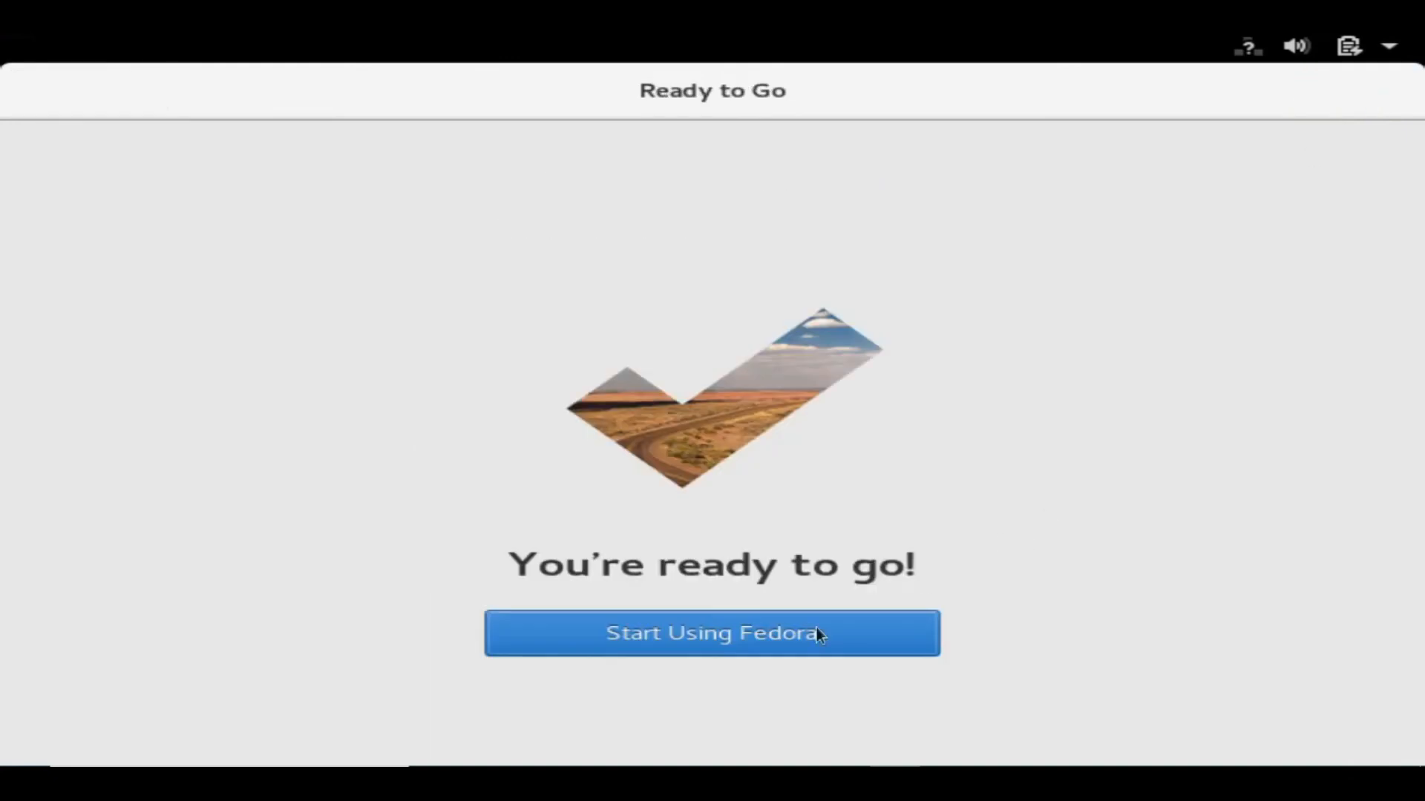
Choose Start Using Fedora, then log in to the new user account with its password.
{"action": "left_click", "coordinate": [679, 647]}
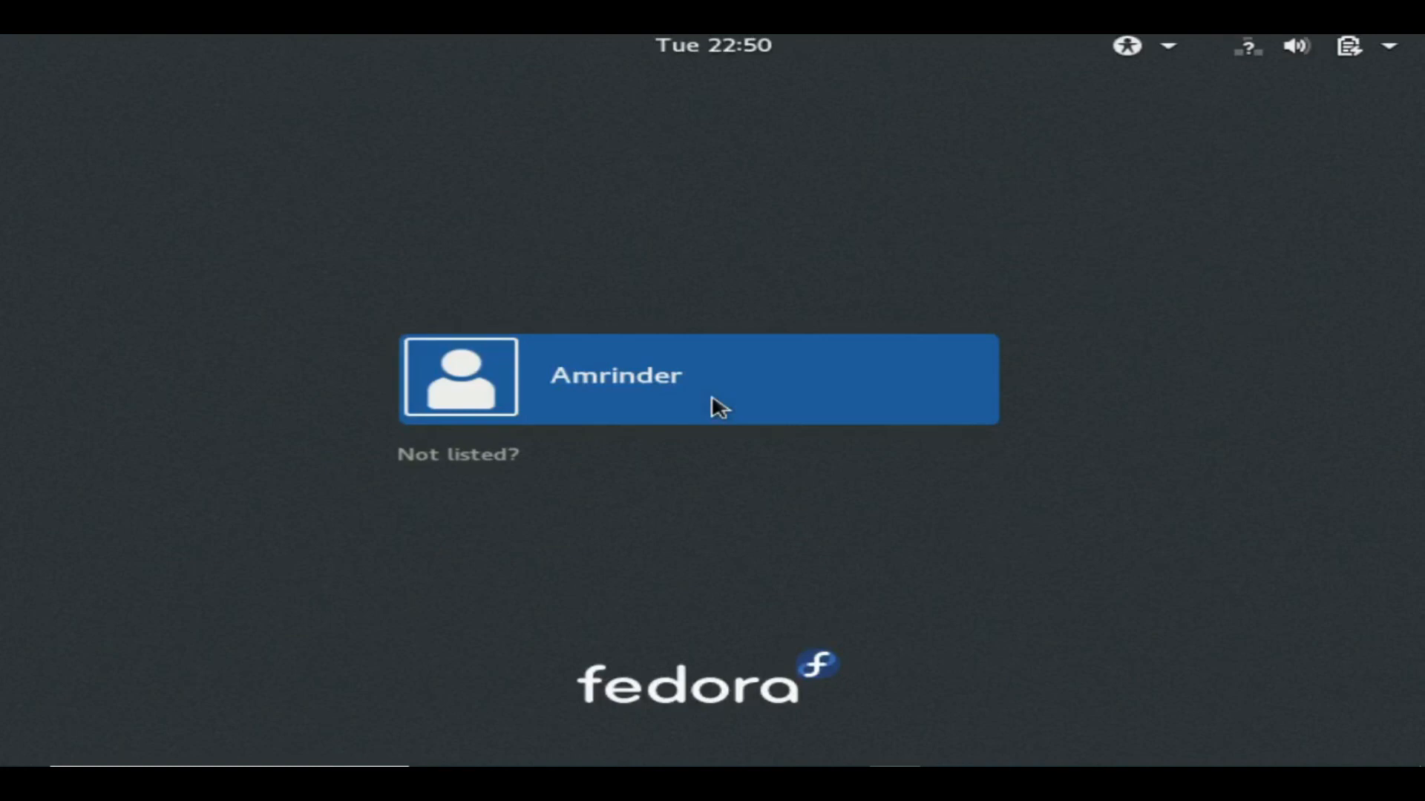
{"action": "left_click", "coordinate": [719, 407]}
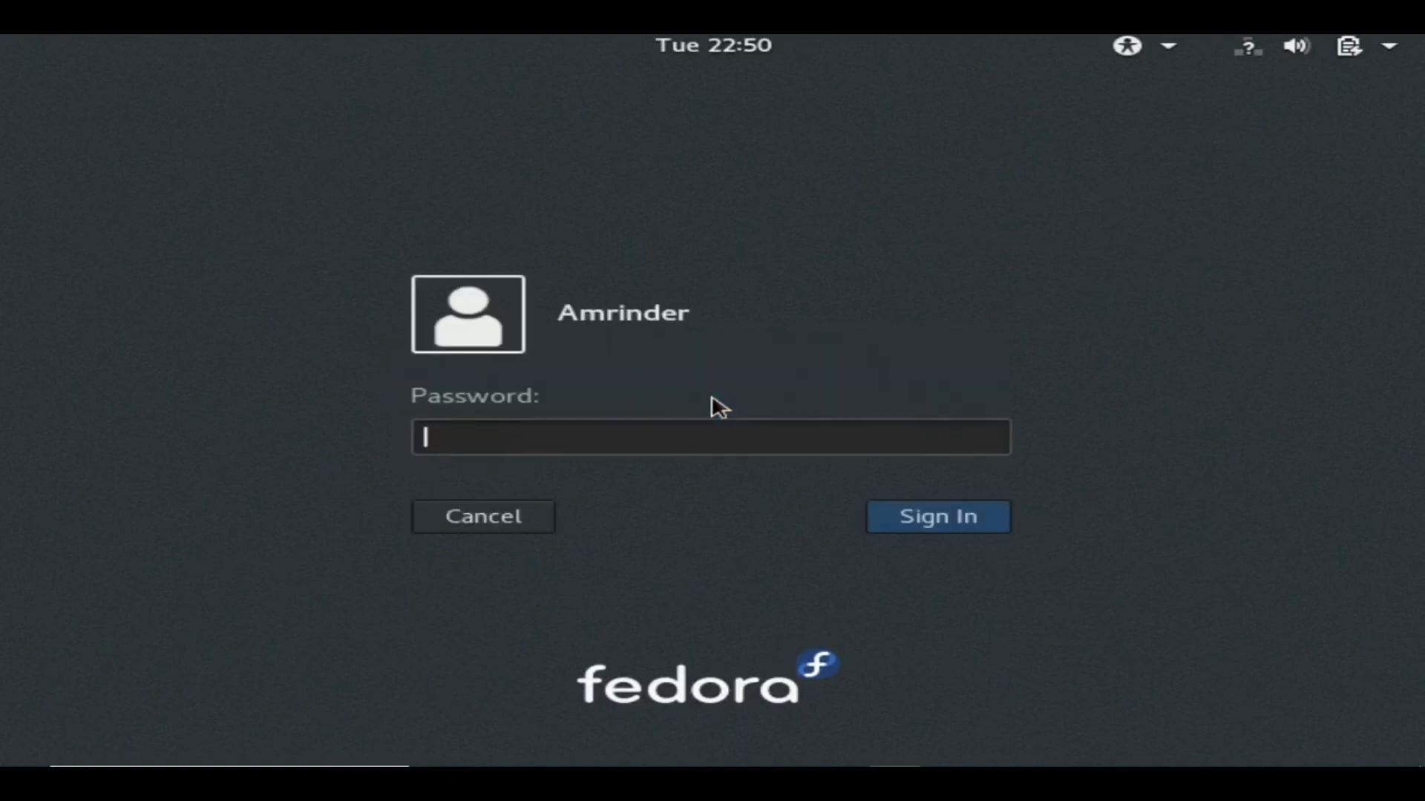
{"action": "type", "text": "••••••"}
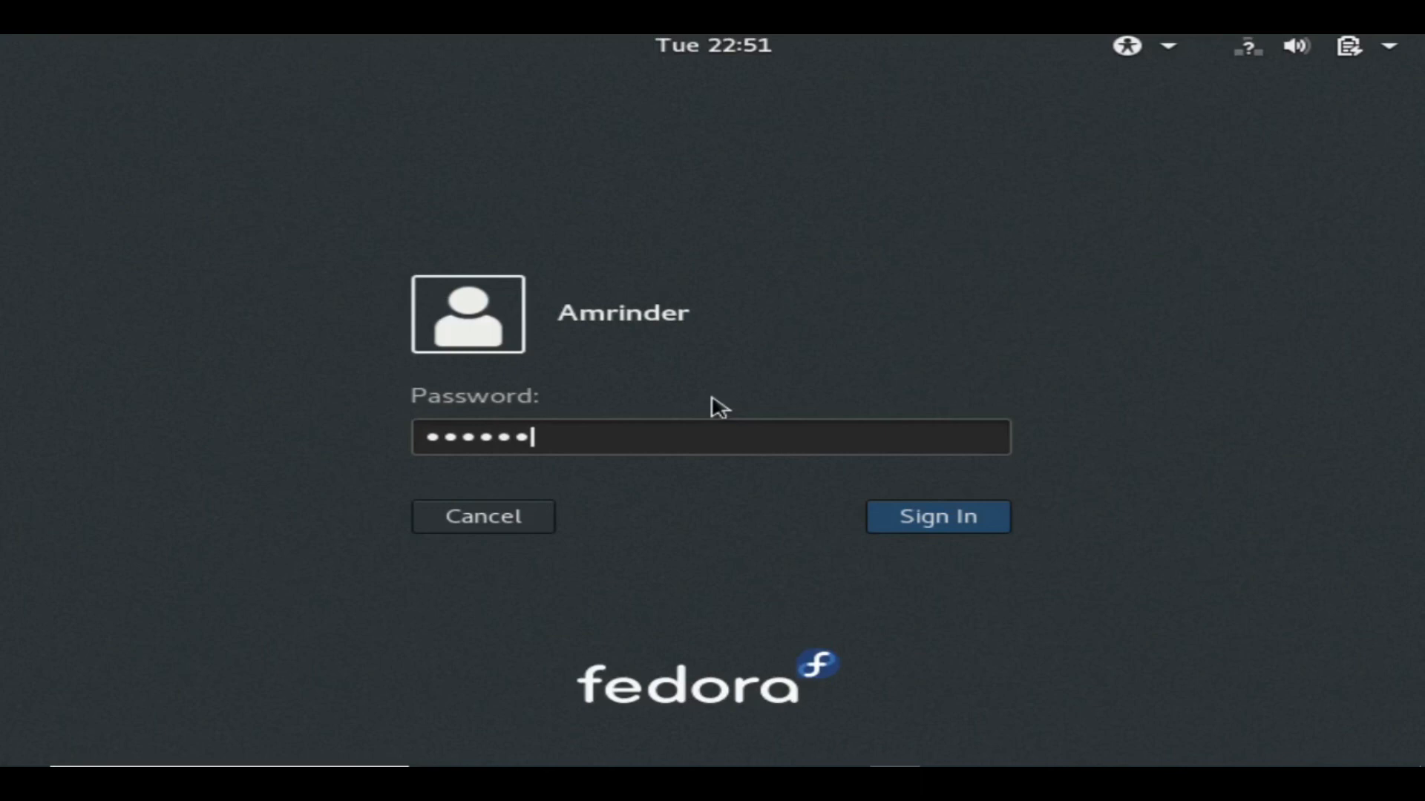
{"action": "key", "text": "BackSpace"}
{"action": "key", "text": "BackSpace"}
{"action": "key", "text": "BackSpace"}
{"action": "key", "text": "BackSpace"}
{"action": "key", "text": "BackSpace"}
{"action": "key", "text": "BackSpace"}
{"action": "type", "text": "••••••••••"}
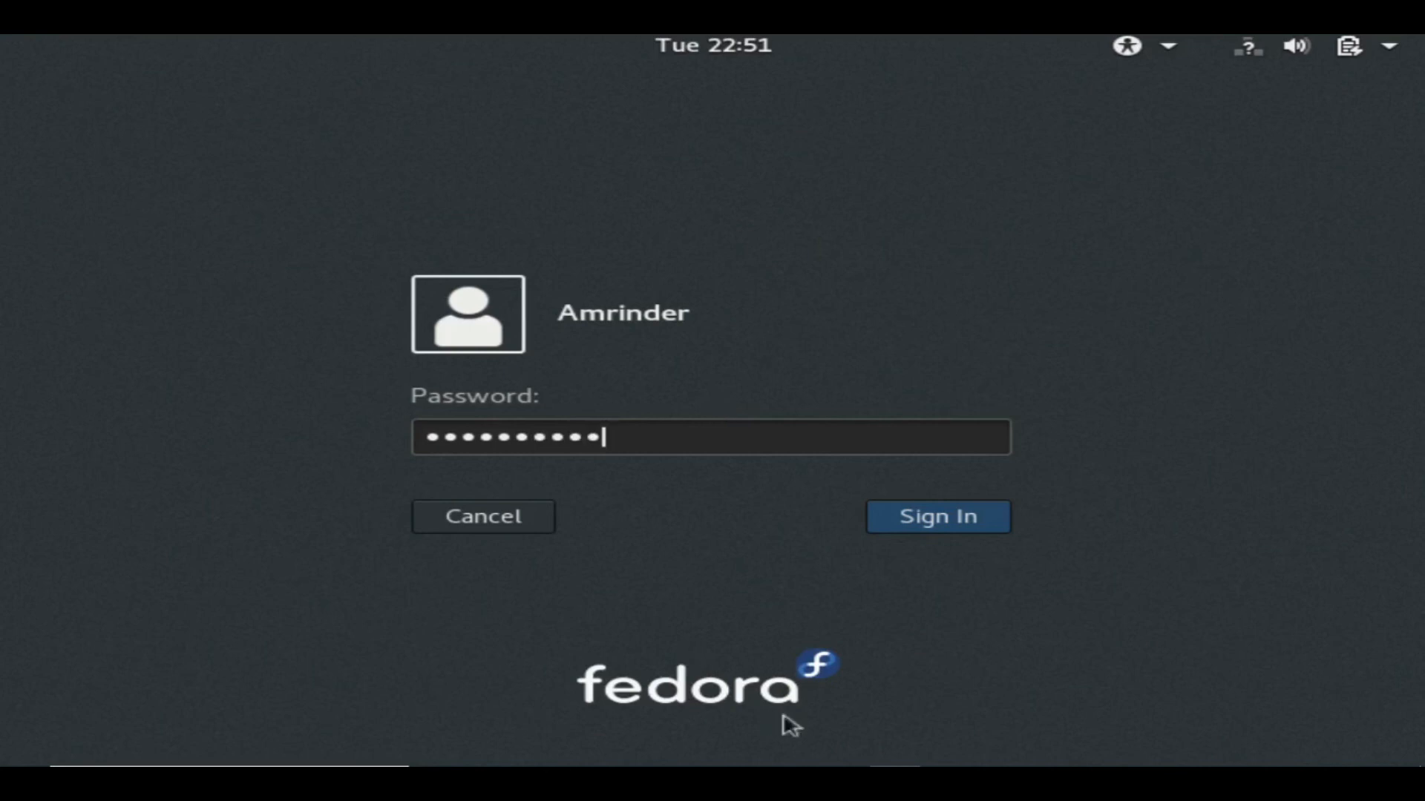
{"action": "left_click", "coordinate": [943, 514]}
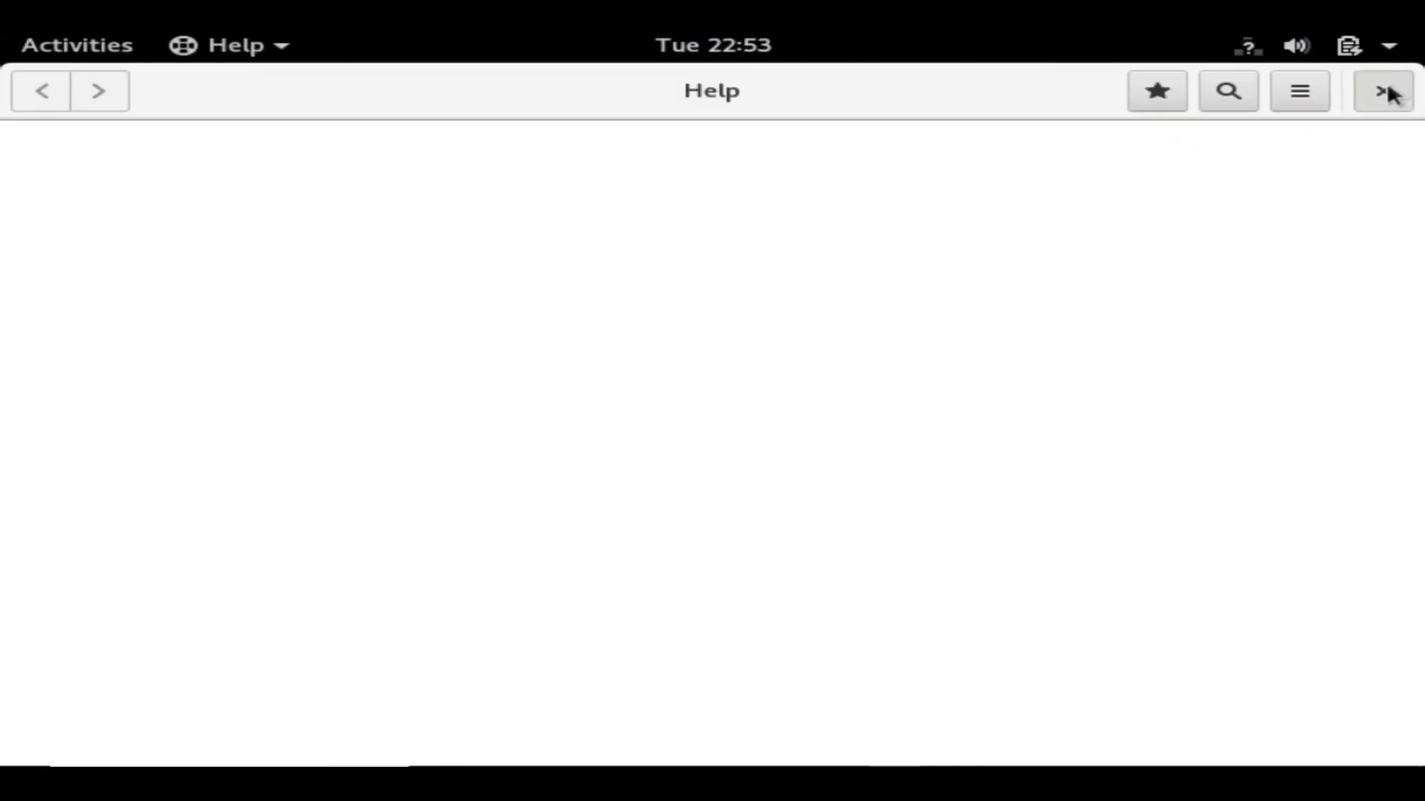
Close the Help window, view the account's log-out and settings options, then show the Activities overview.
{"action": "left_click", "coordinate": [1385, 87]}
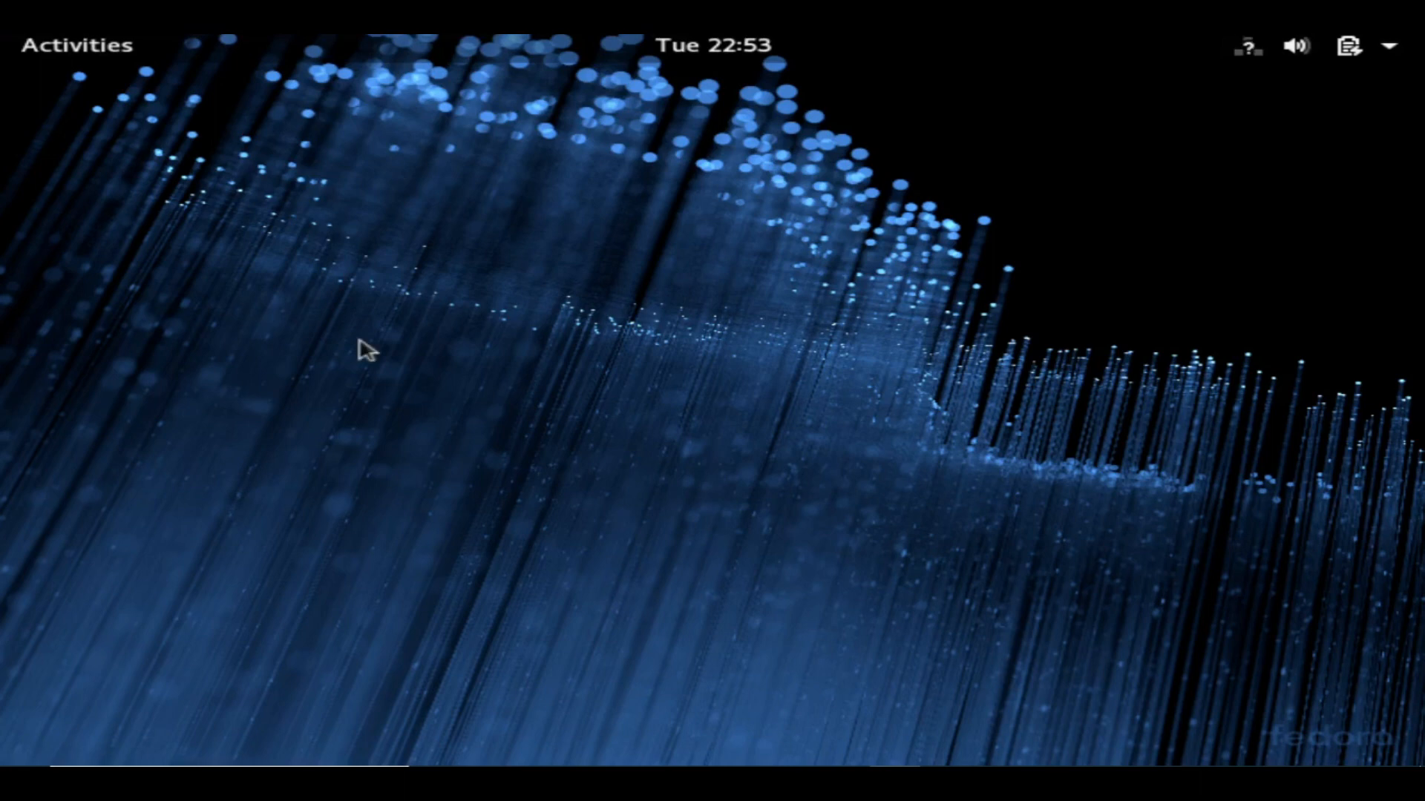
{"action": "left_click", "coordinate": [1392, 52]}
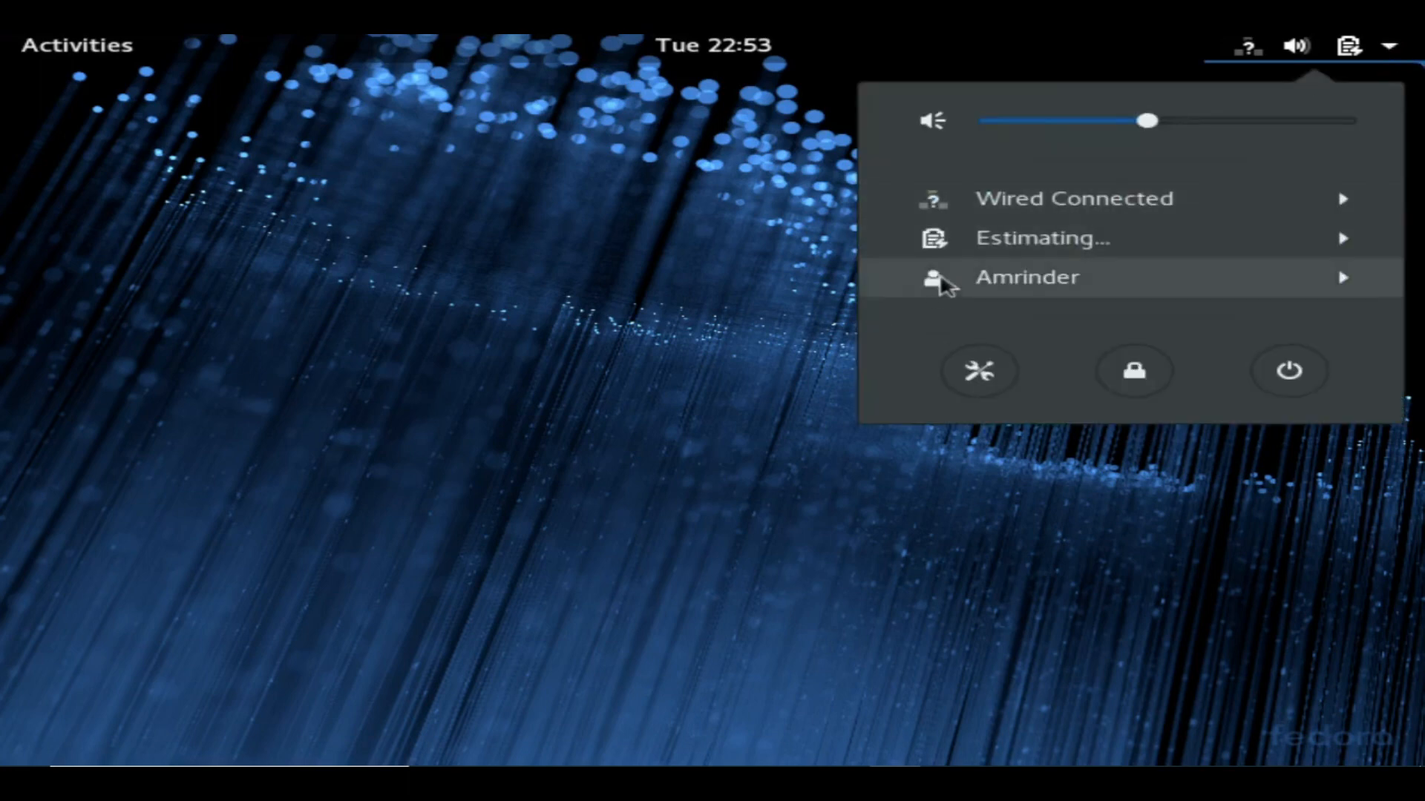
{"action": "left_click", "coordinate": [942, 284]}
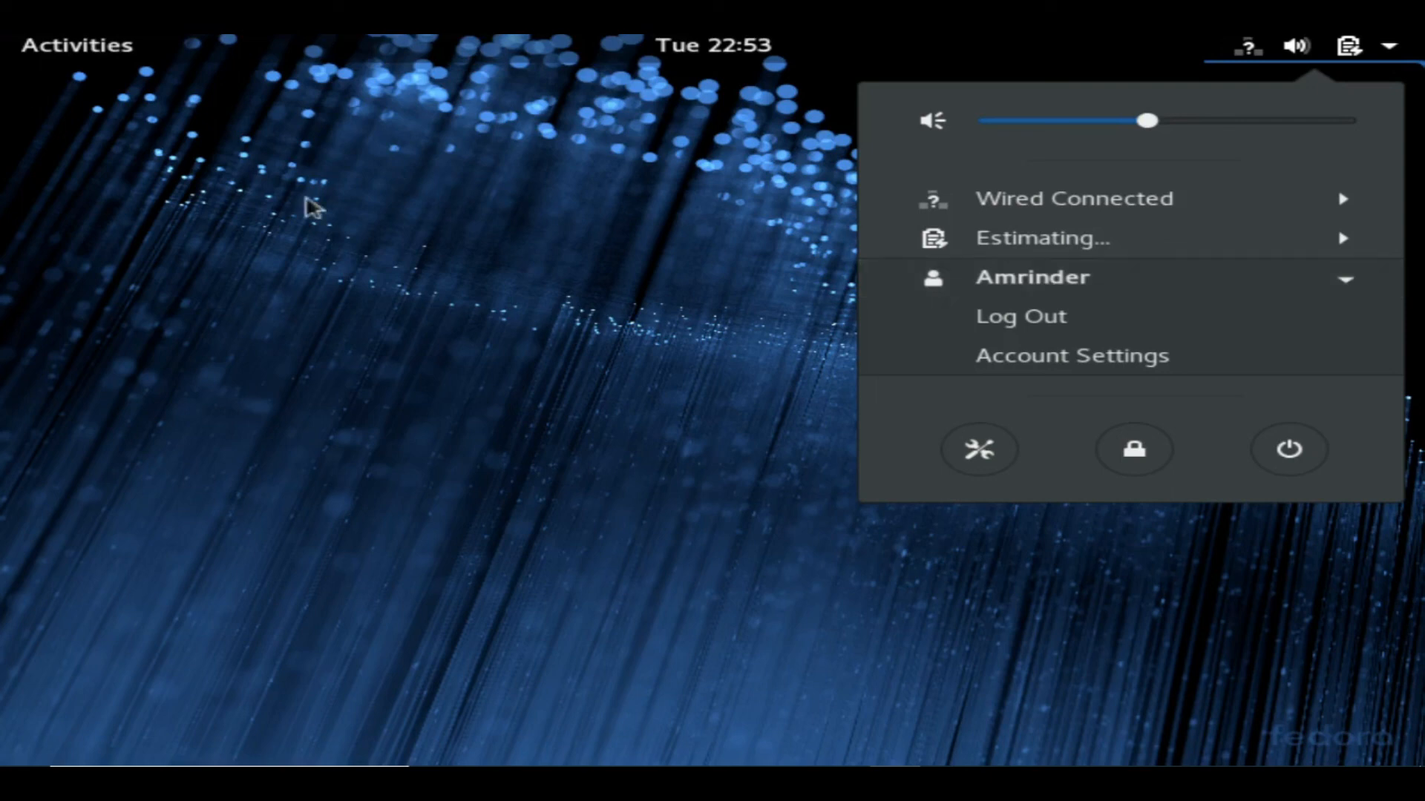
{"action": "left_click", "coordinate": [314, 207]}
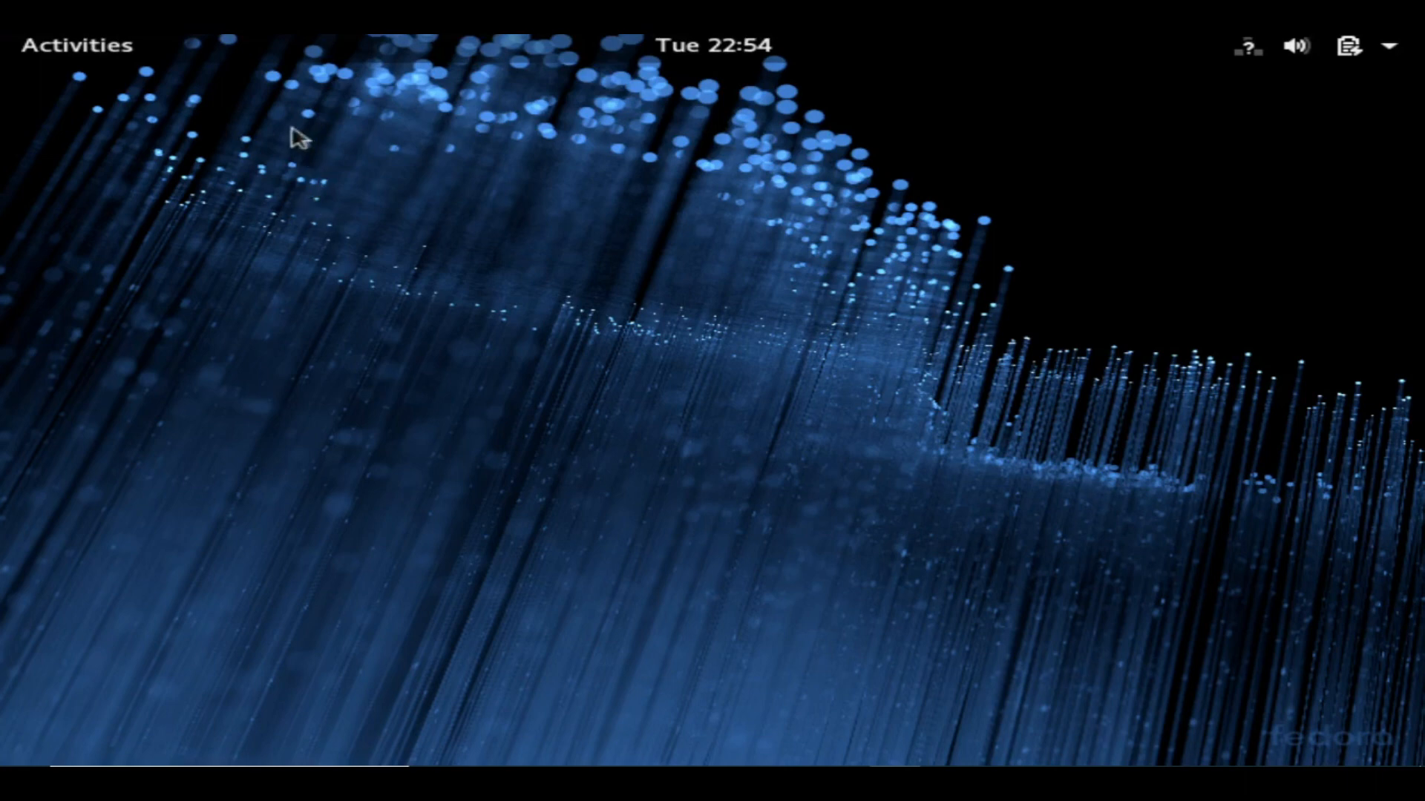
{"action": "left_click", "coordinate": [102, 46]}
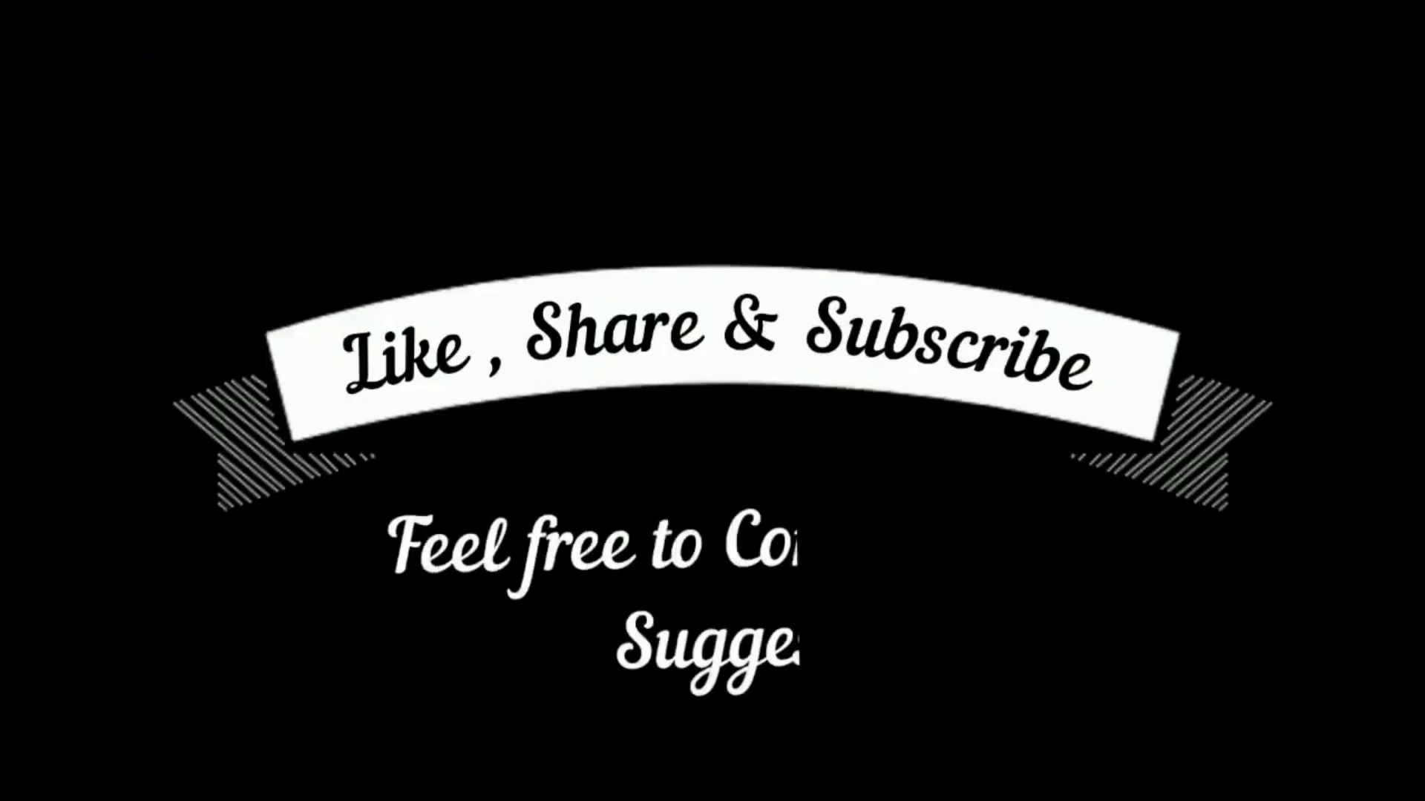